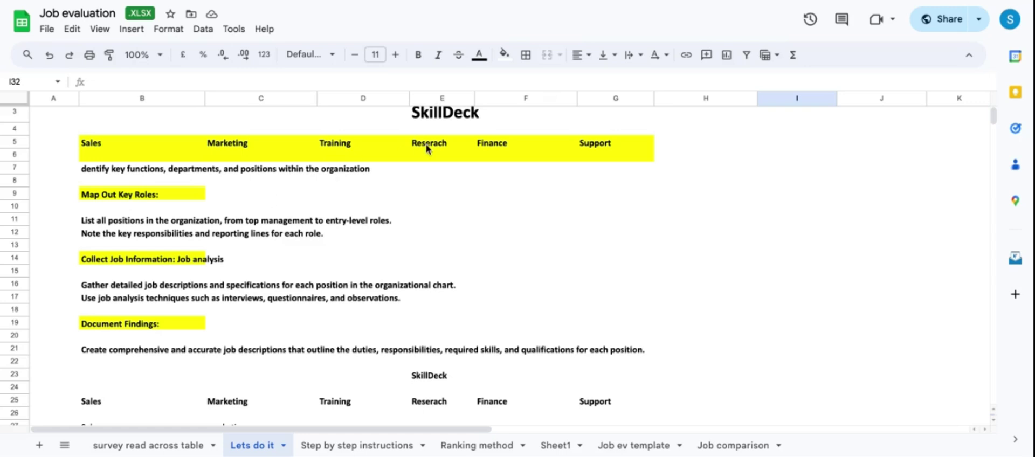
# Review the department headings in row 5: Sales, Marketing, Training, Reserach, Finance and Support.
pyautogui.scroll(1, 426, 147)
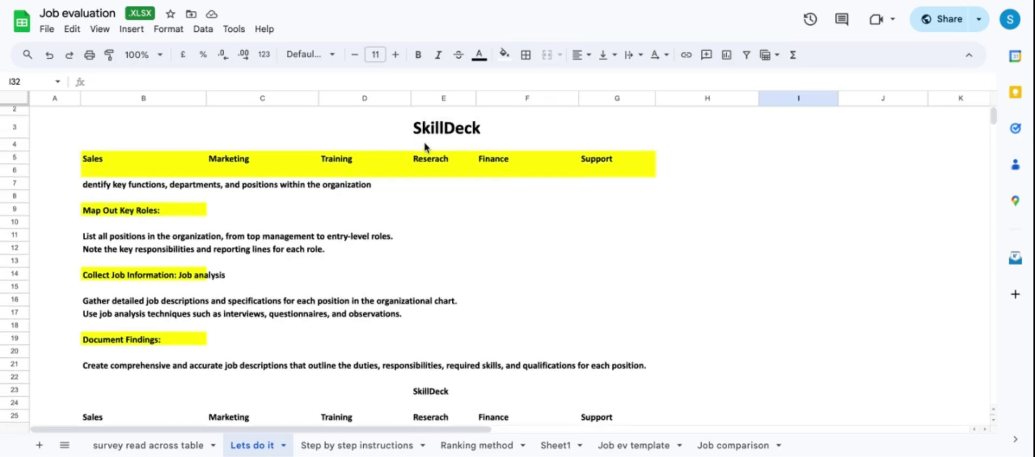
pyautogui.click(110, 171)
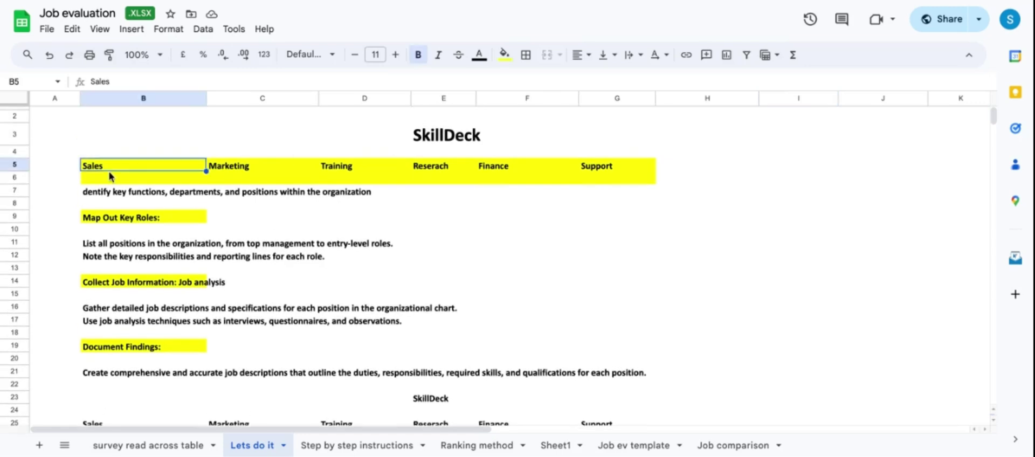
pyautogui.click(247, 172)
pyautogui.click(356, 171)
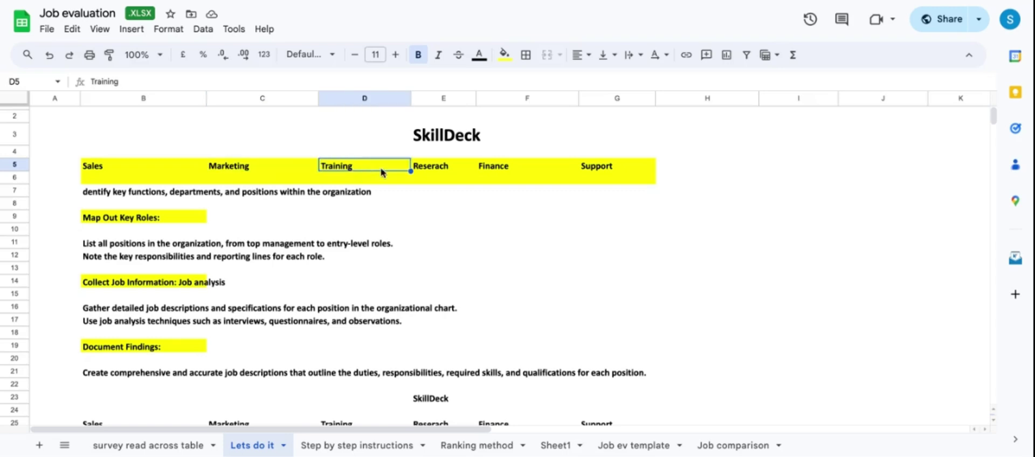
pyautogui.click(442, 177)
pyautogui.click(498, 170)
pyautogui.click(609, 170)
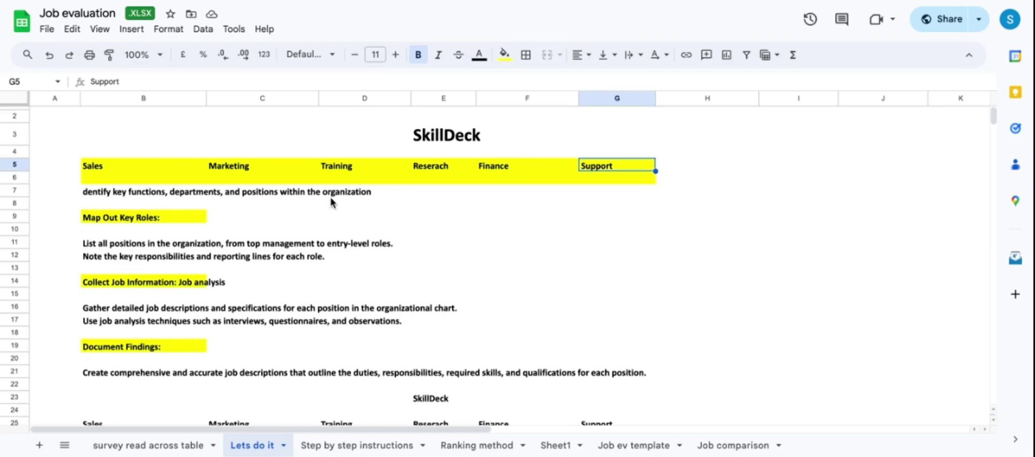
# Read the Map Out Key Roles instruction about listing all positions in the organization.
pyautogui.scroll(-1, 331, 202)
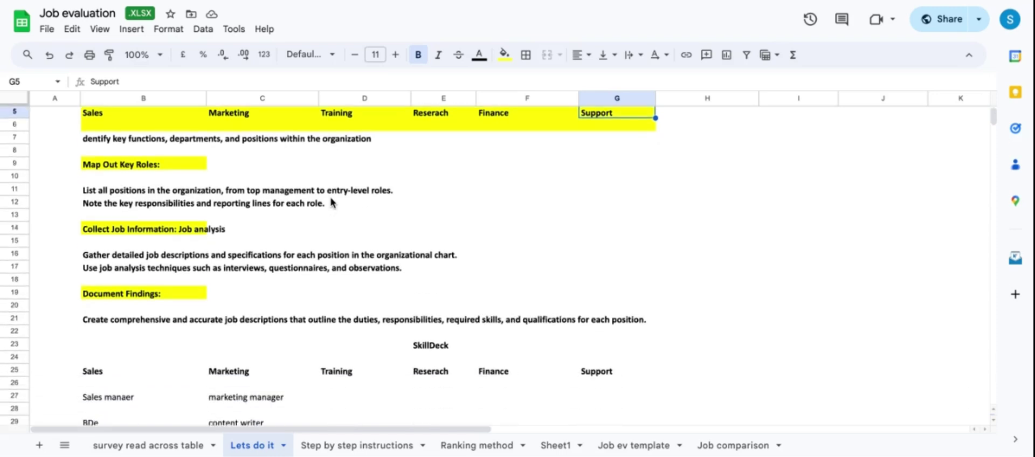
pyautogui.click(99, 193)
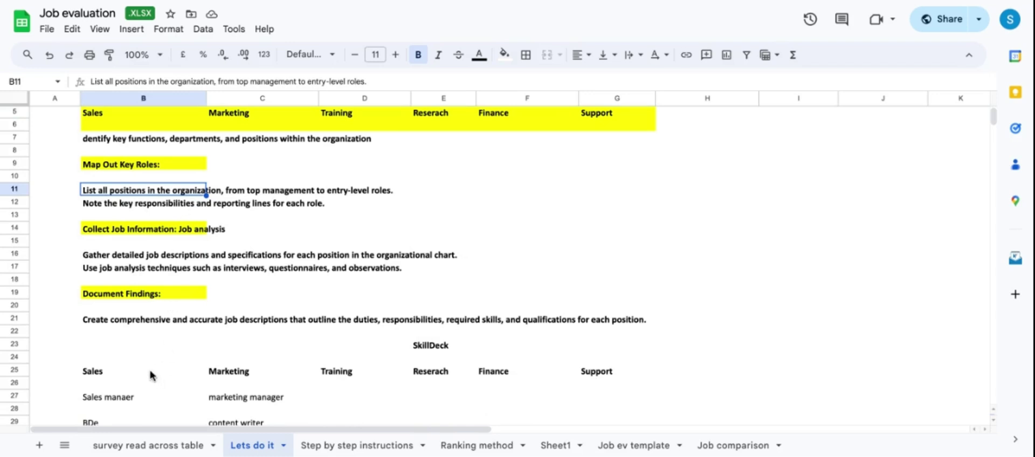
pyautogui.scroll(-1, 151, 376)
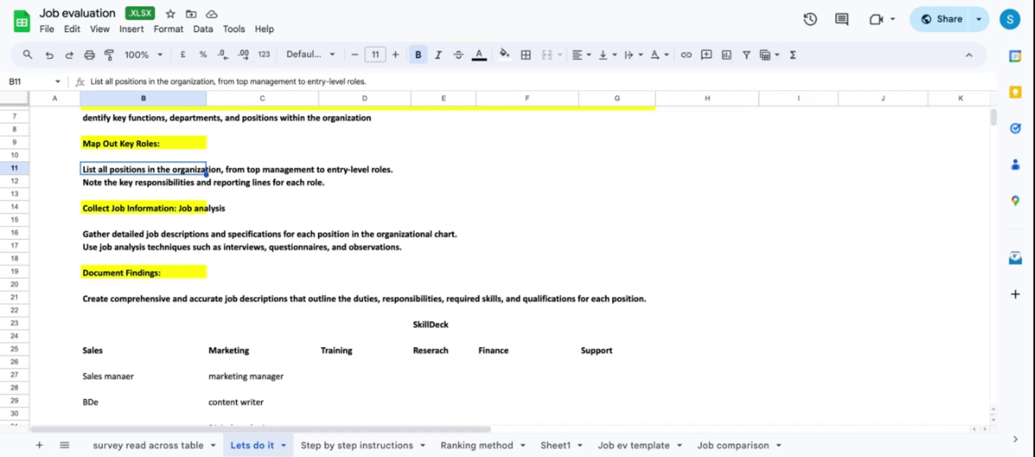
# Examine the positions listed under the Sales and Marketing headings in rows 25 to 31.
pyautogui.scroll(-3, 206, 172)
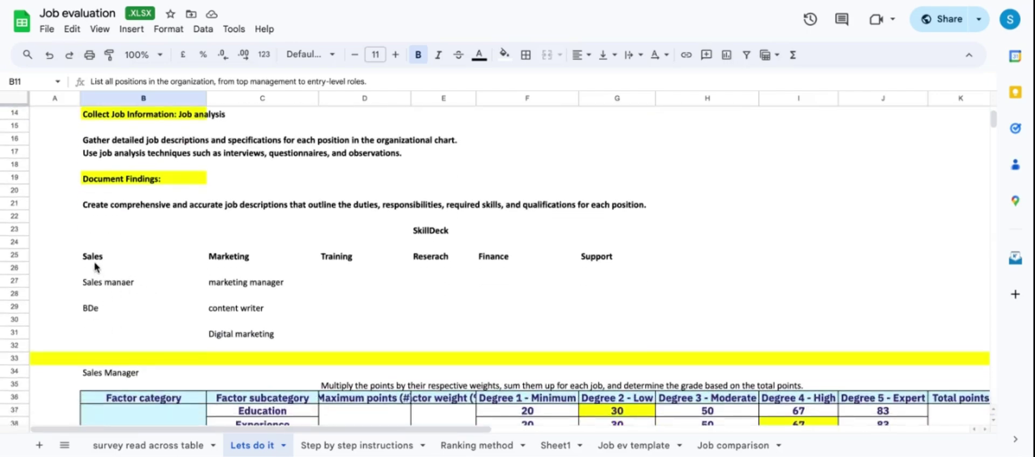
pyautogui.click(93, 261)
pyautogui.click(98, 286)
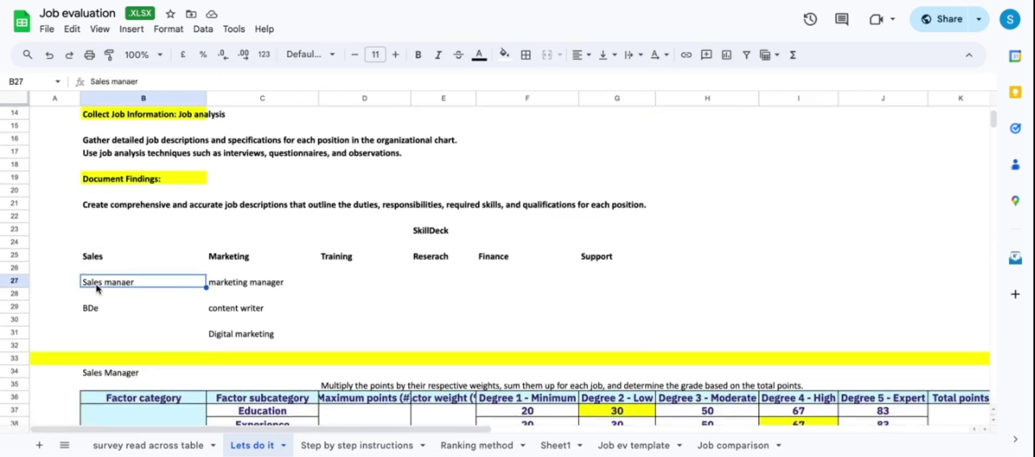
pyautogui.click(93, 315)
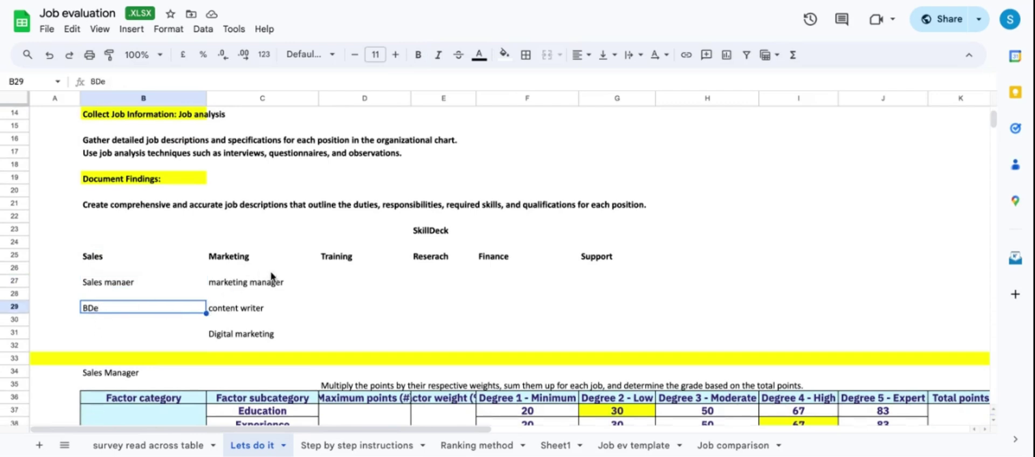
pyautogui.click(241, 262)
pyautogui.click(245, 284)
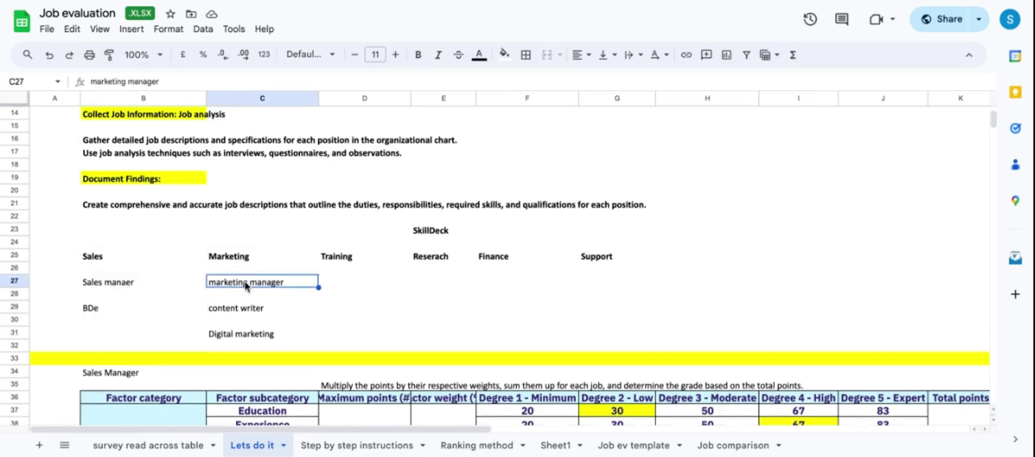
pyautogui.click(249, 309)
pyautogui.click(258, 338)
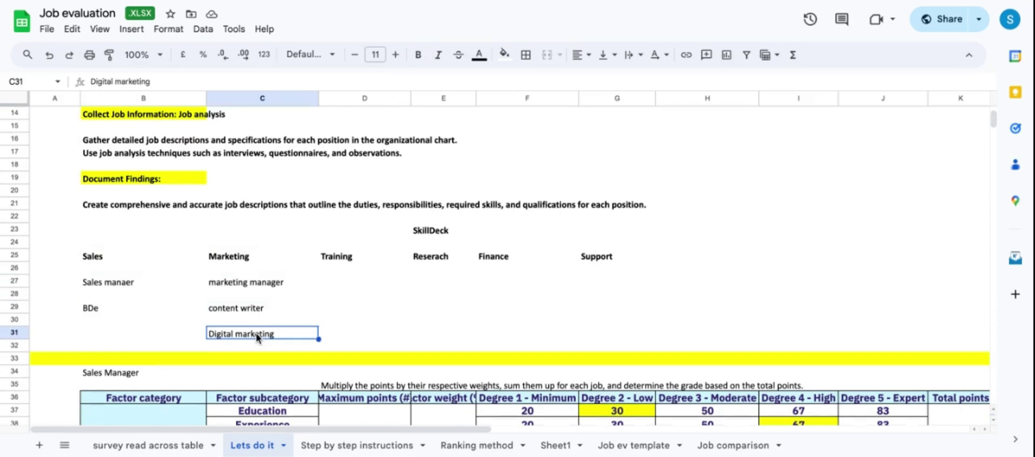
# Compare the empty department columns with the listed roles, ending on the sales manager role in B27.
pyautogui.moveTo(359, 282); pyautogui.dragTo(573, 331)
pyautogui.moveTo(105, 282); pyautogui.dragTo(250, 334)
pyautogui.click(249, 334)
pyautogui.click(107, 282)
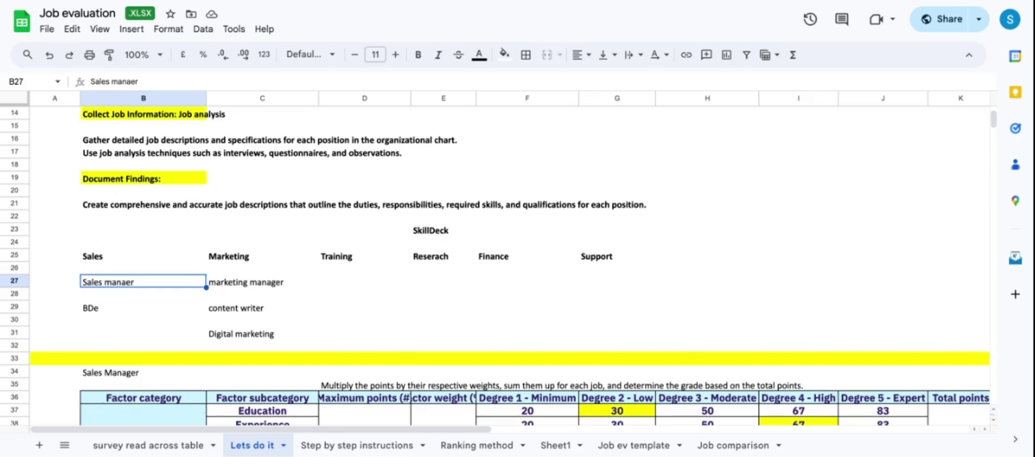
# Examine the Sales Manager table's factor categories: Skill, Responsibility, Effort and Working conditions.
pyautogui.scroll(-5, 141, 258)
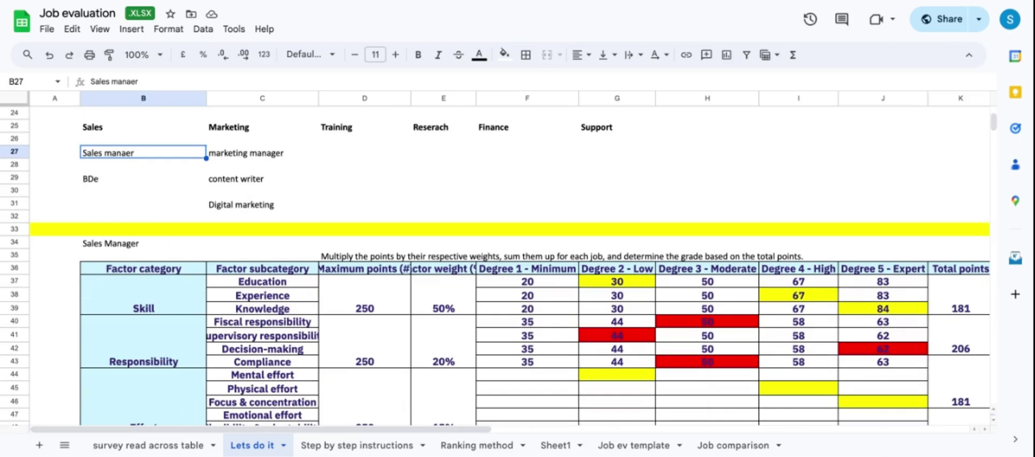
pyautogui.scroll(-3, 496, 266)
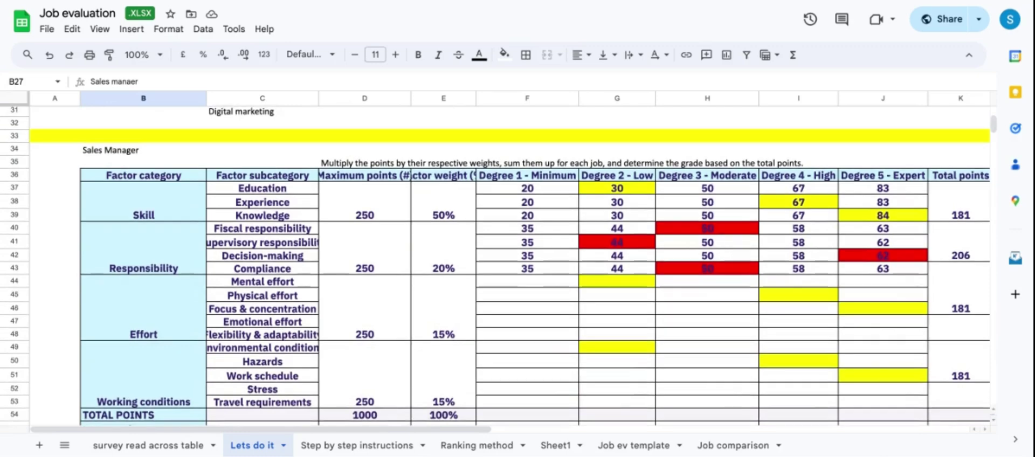
pyautogui.scroll(5, 495, 266)
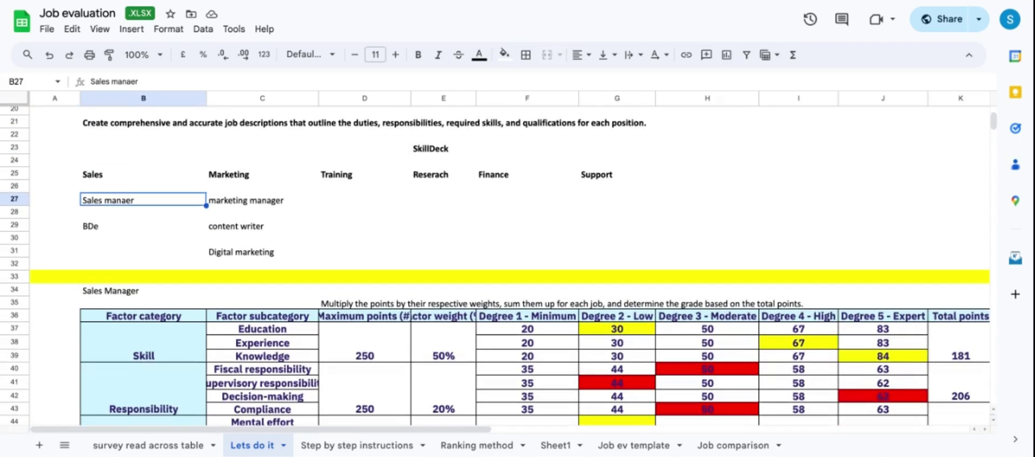
pyautogui.scroll(-4, 192, 252)
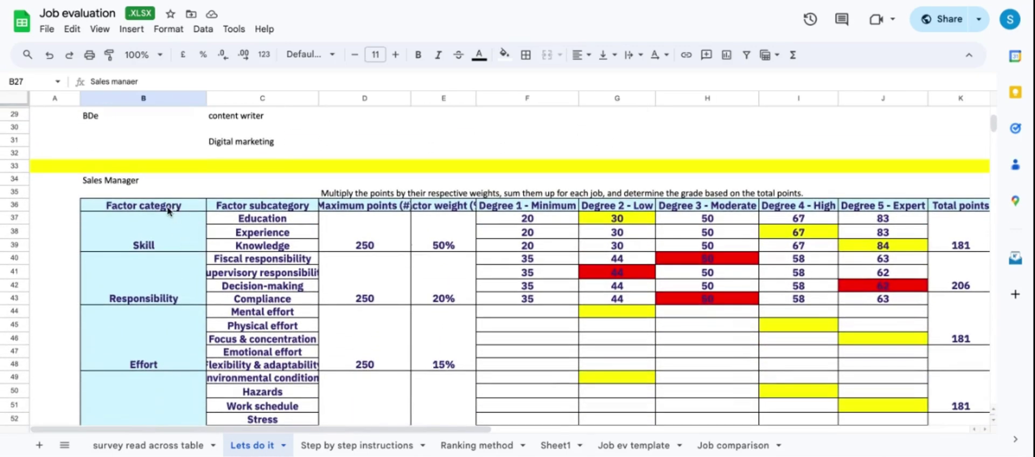
pyautogui.click(168, 212)
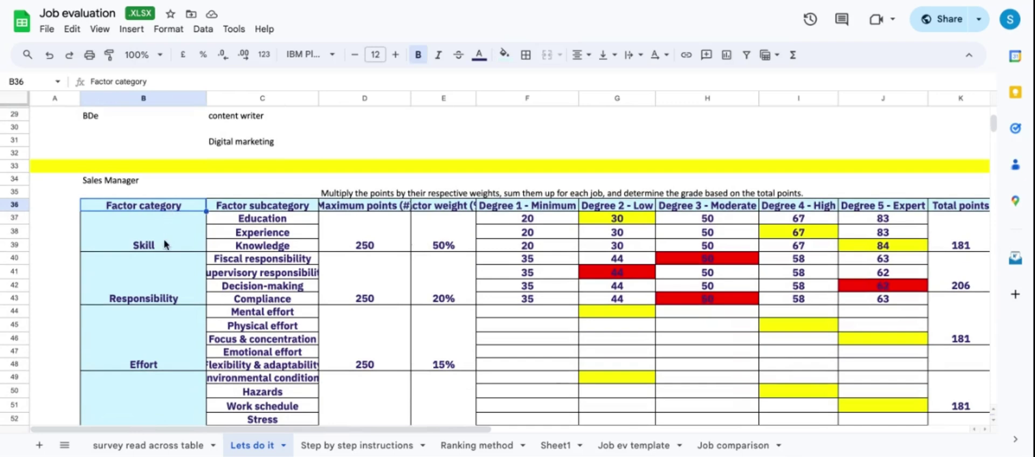
pyautogui.click(159, 247)
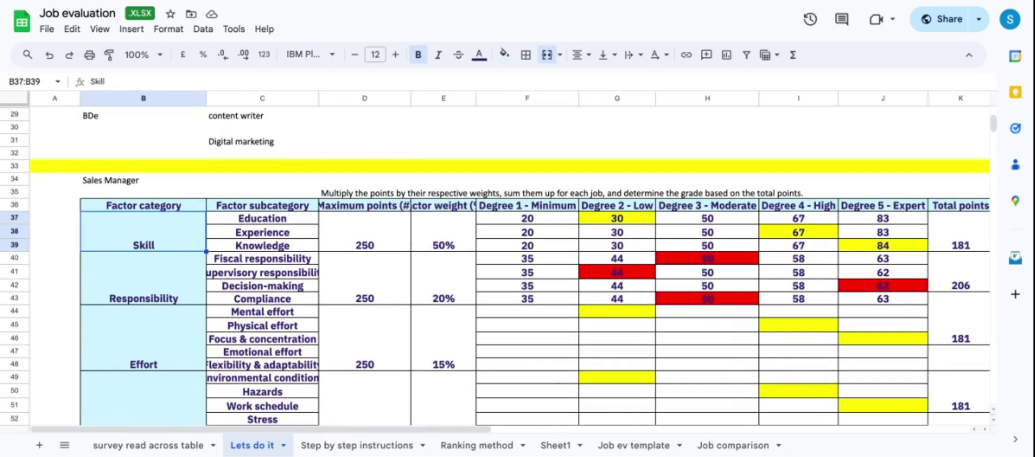
pyautogui.click(160, 294)
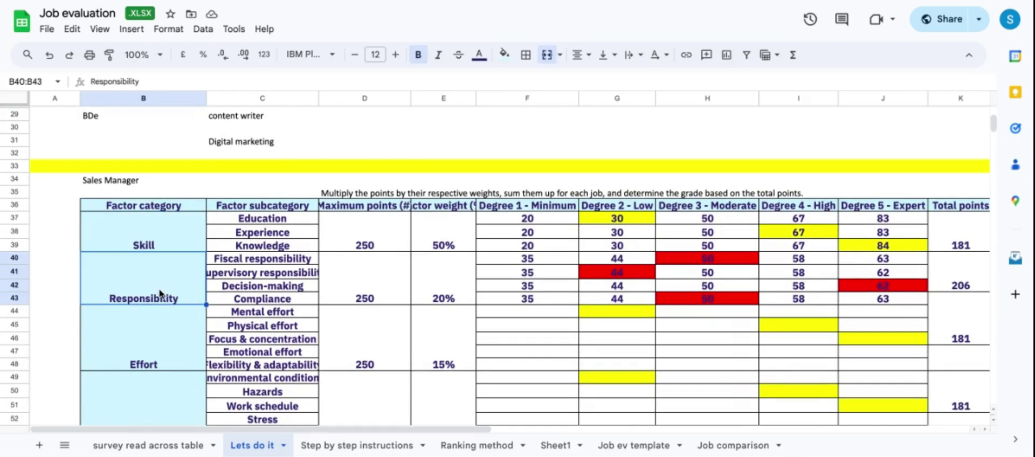
pyautogui.click(164, 354)
pyautogui.scroll(-3, 165, 358)
pyautogui.click(159, 345)
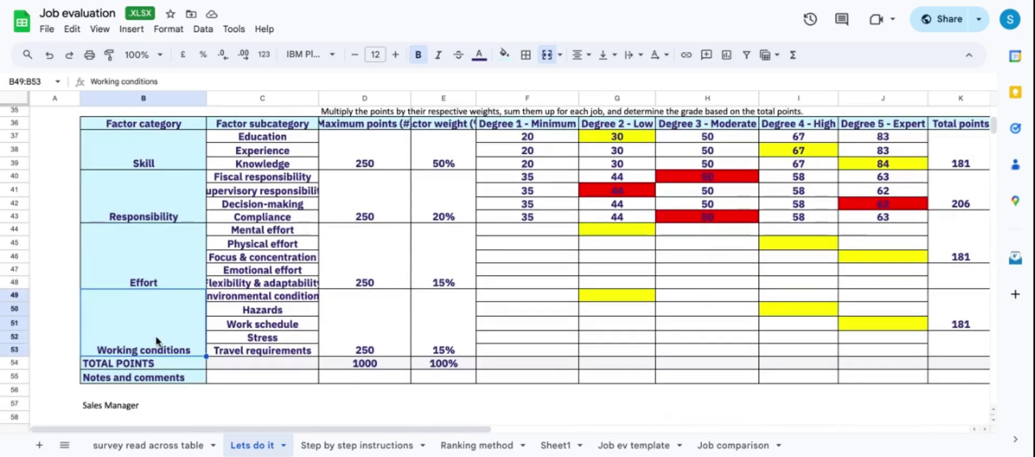
# Select the four factor categories in B37:B53 of the Sales Manager table.
pyautogui.scroll(5, 157, 342)
pyautogui.scroll(-3, 156, 341)
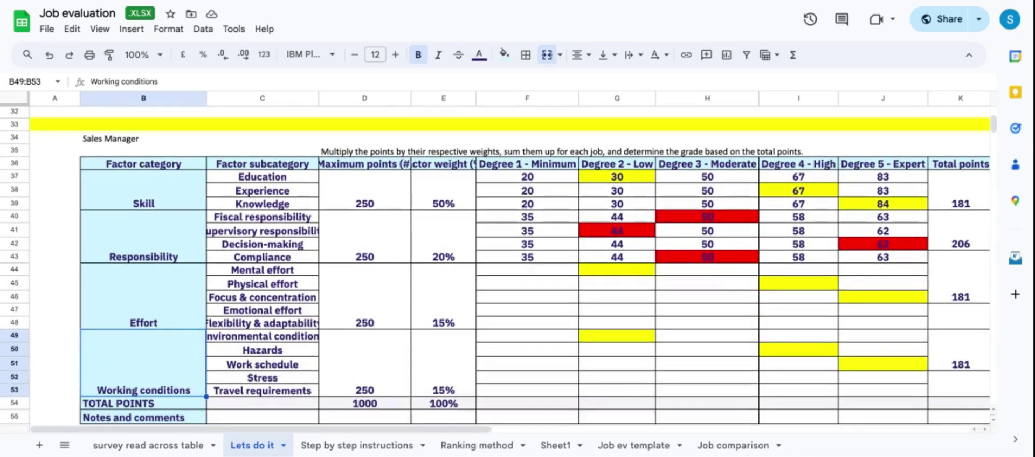
pyautogui.moveTo(144, 205); pyautogui.dragTo(152, 372)
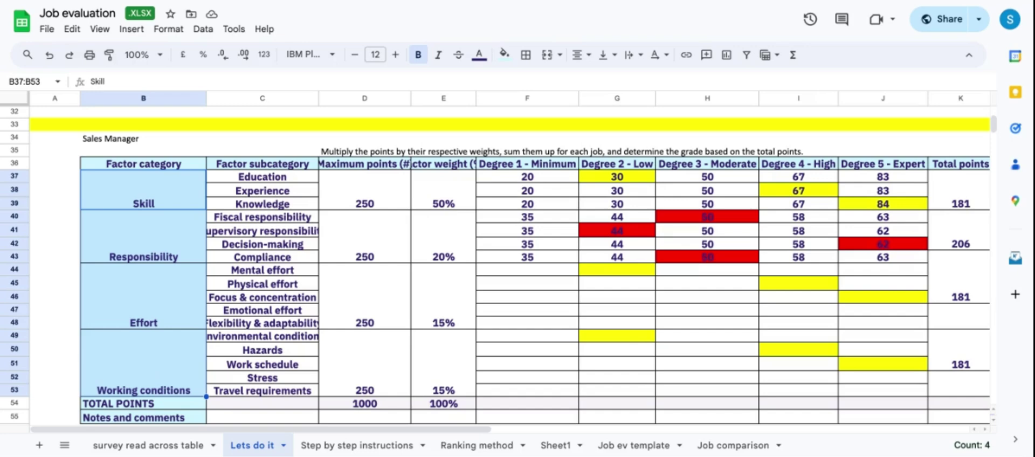
pyautogui.click(166, 253)
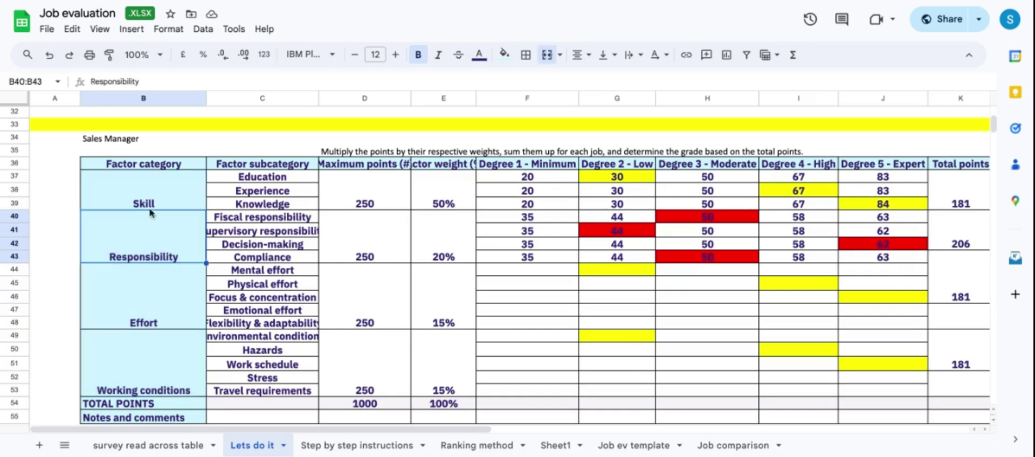
pyautogui.moveTo(150, 195); pyautogui.dragTo(150, 380)
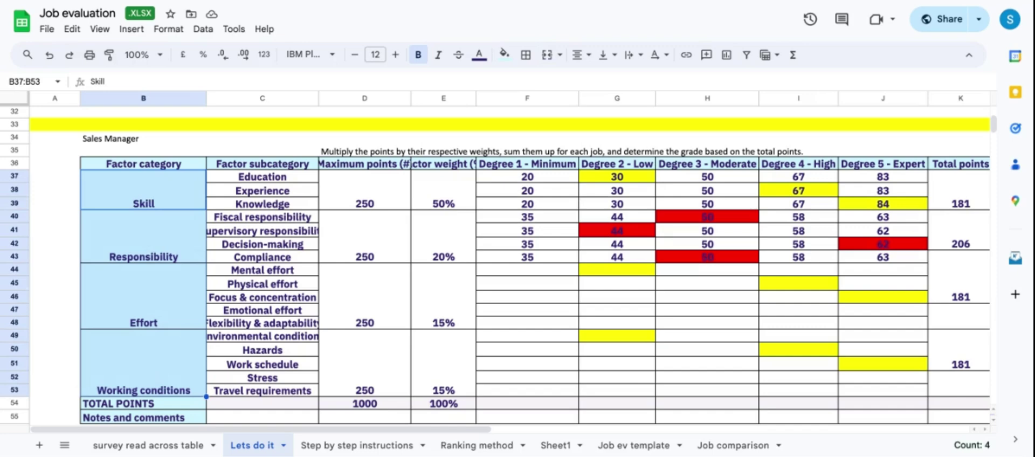
# Review the Skill subcategories: Education, Experience and Knowledge.
pyautogui.click(269, 178)
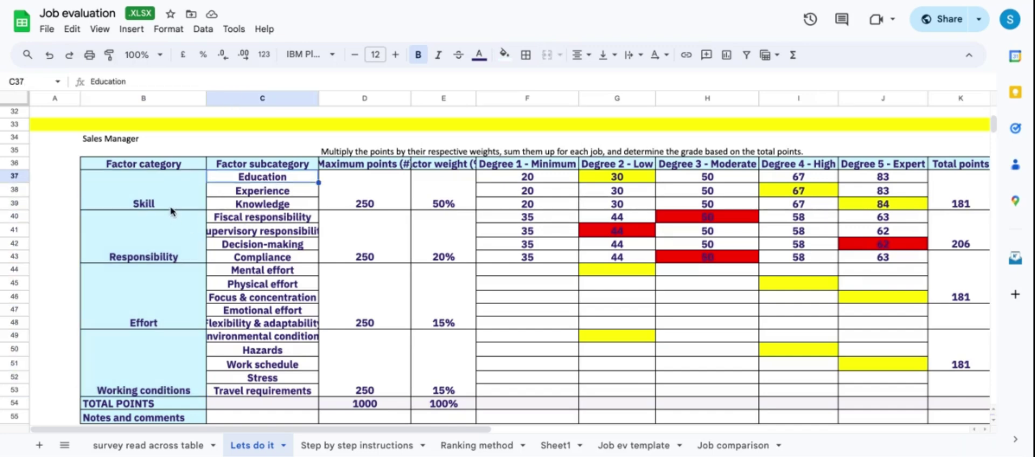
pyautogui.click(168, 209)
pyautogui.click(295, 181)
pyautogui.click(294, 195)
pyautogui.click(294, 204)
# Review the Responsibility subcategories: Fiscal responsibility, Supervisory responsibility, Decision-making and Compliance.
pyautogui.click(169, 243)
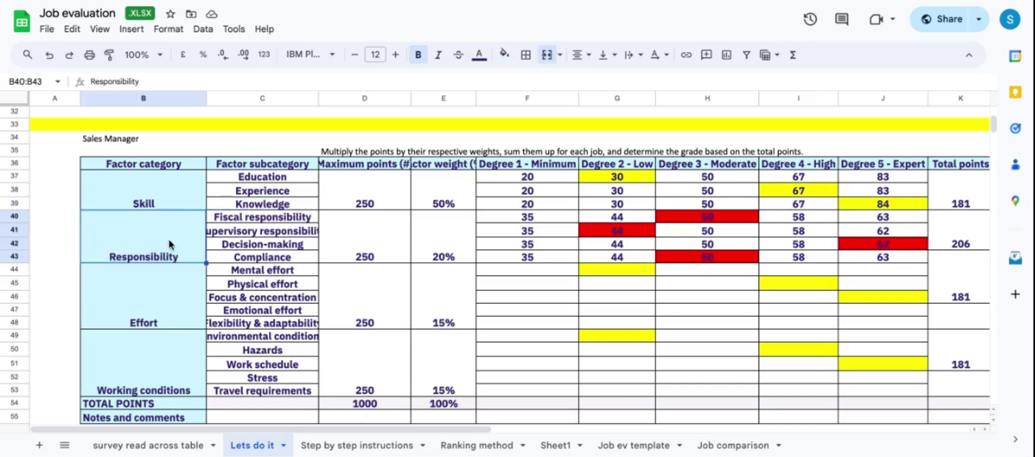
pyautogui.click(282, 218)
pyautogui.click(286, 232)
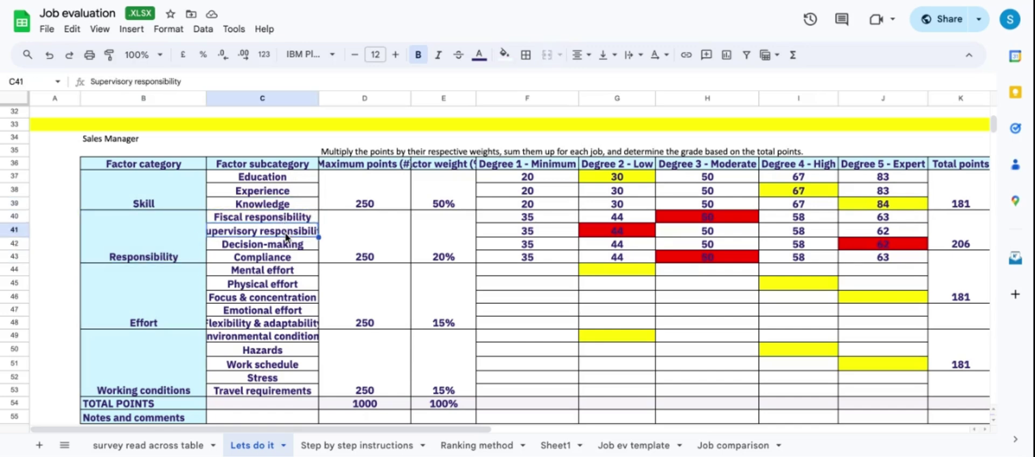
pyautogui.click(286, 248)
pyautogui.click(288, 260)
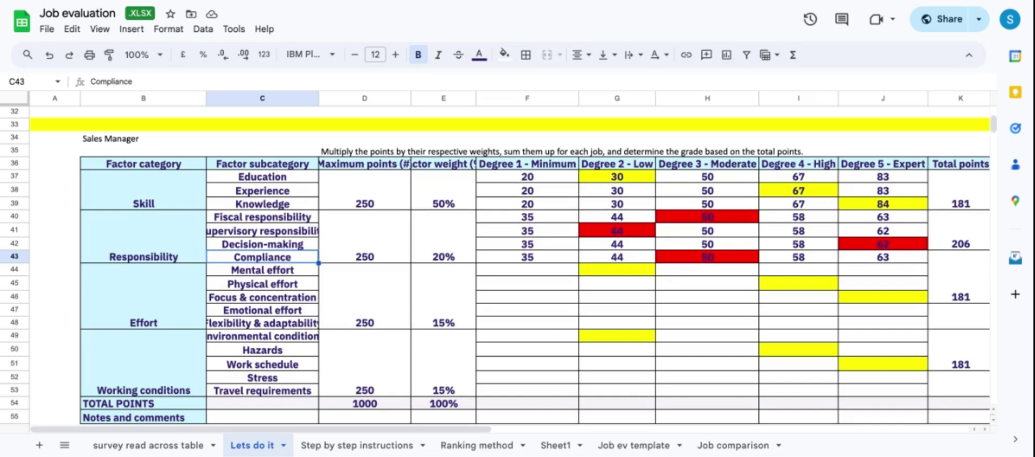
# Review the Effort subcategories from Mental effort through Flexibility & adaptability.
pyautogui.click(274, 275)
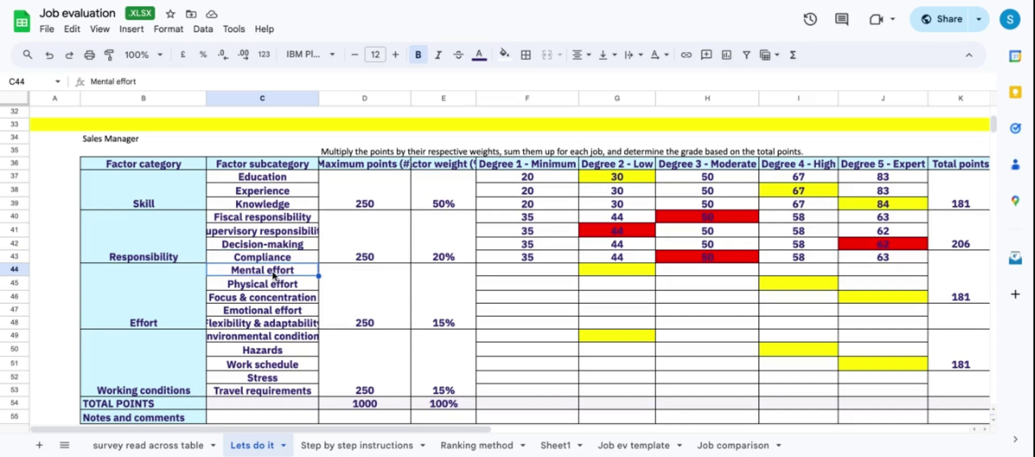
pyautogui.click(276, 285)
pyautogui.click(278, 299)
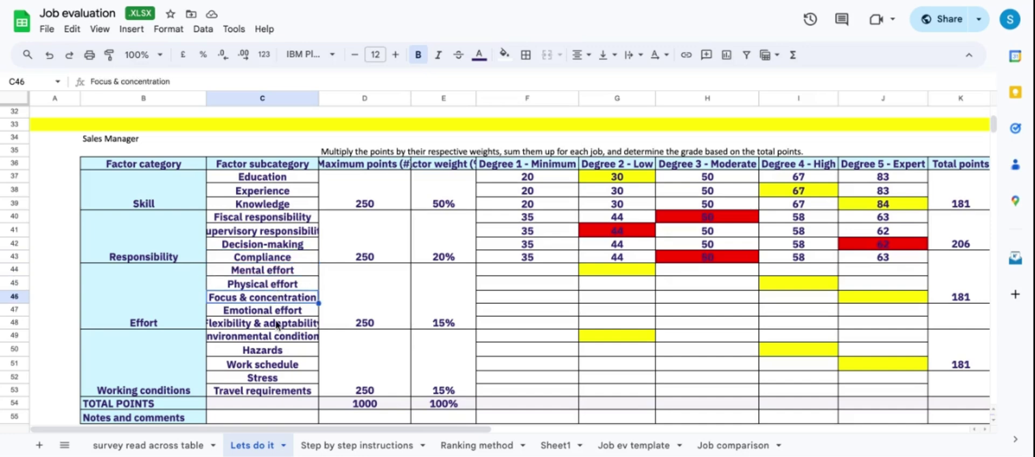
pyautogui.click(279, 312)
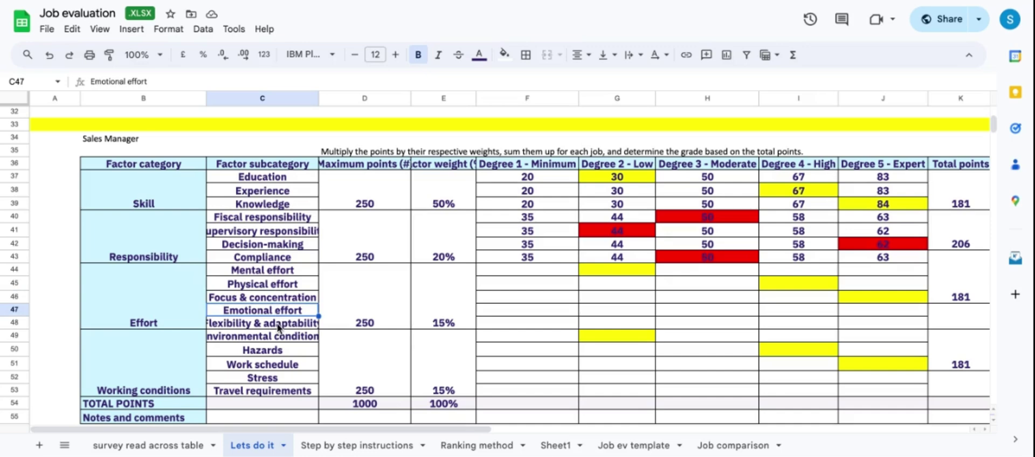
pyautogui.click(279, 325)
# Review the Working conditions subcategories and highlight the factor subcategory list from Education to Stress.
pyautogui.click(281, 339)
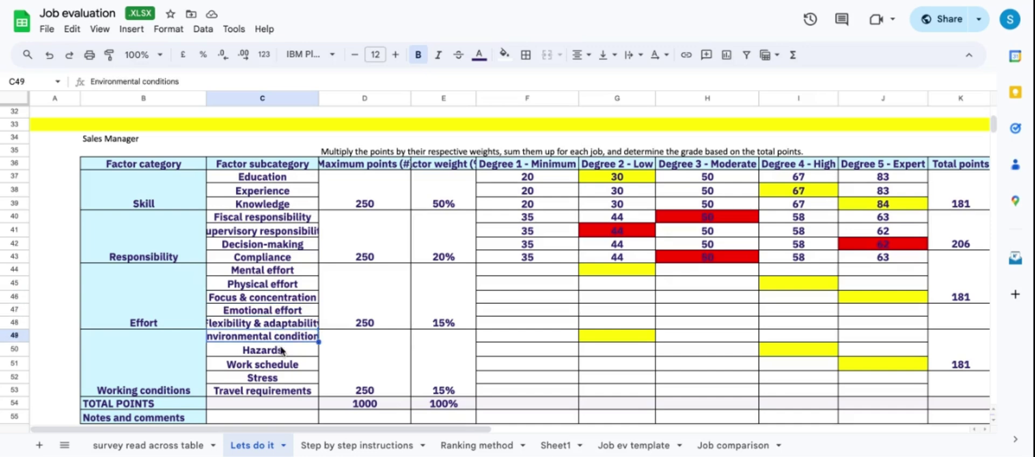
pyautogui.click(275, 351)
pyautogui.click(276, 365)
pyautogui.click(277, 377)
pyautogui.click(277, 393)
pyautogui.moveTo(281, 178); pyautogui.dragTo(279, 387)
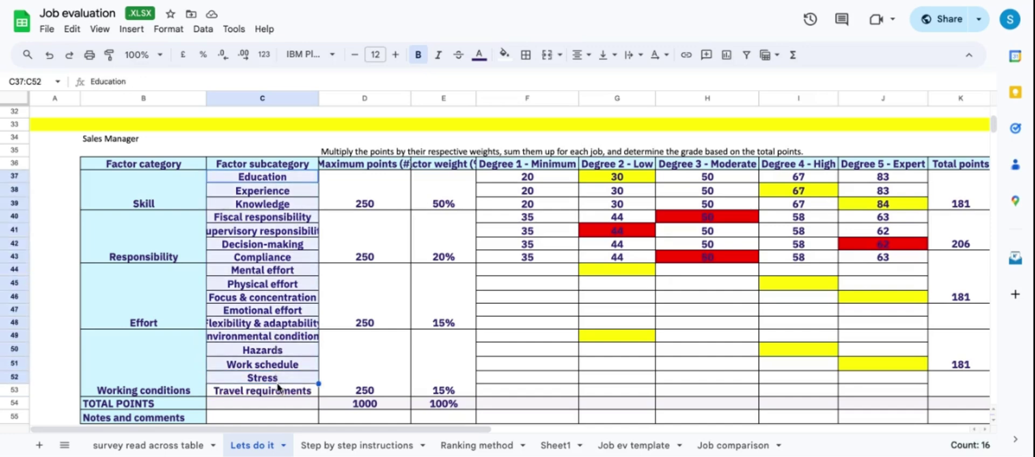
pyautogui.click(380, 414)
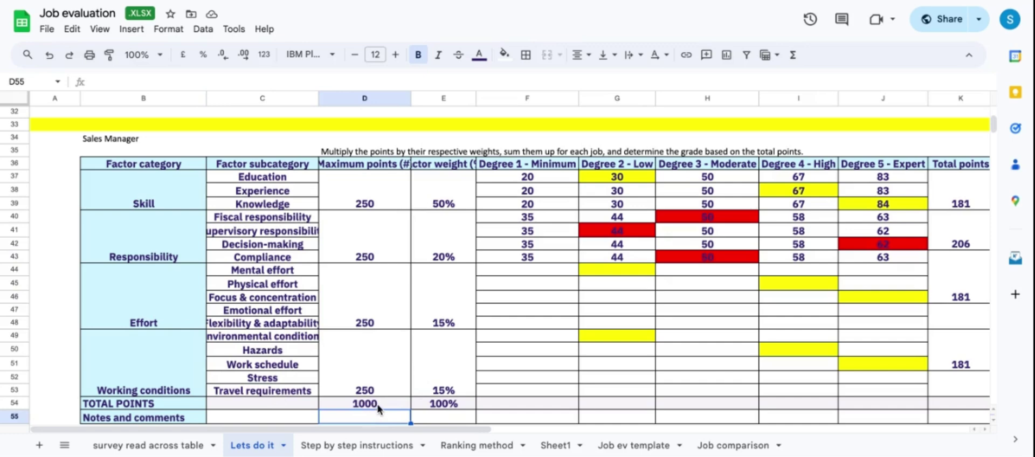
# Review the maximum points and factor weights assigned to the Skill, Responsibility, Effort and Working conditions categories.
pyautogui.click(378, 405)
pyautogui.moveTo(373, 179); pyautogui.dragTo(371, 384)
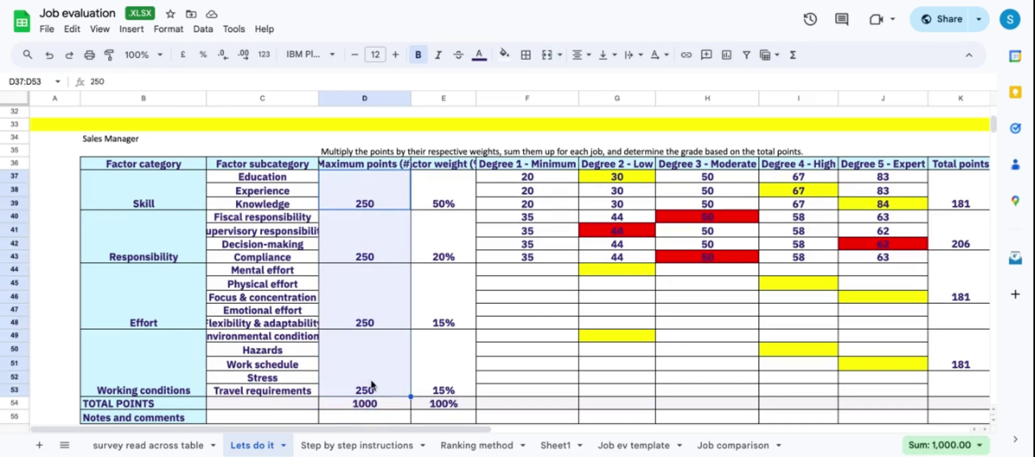
pyautogui.click(452, 387)
pyautogui.click(145, 204)
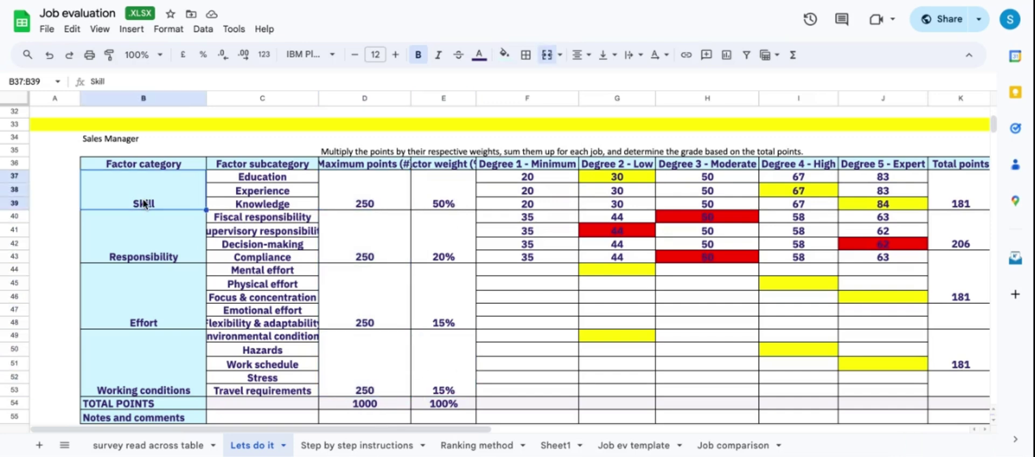
pyautogui.click(169, 260)
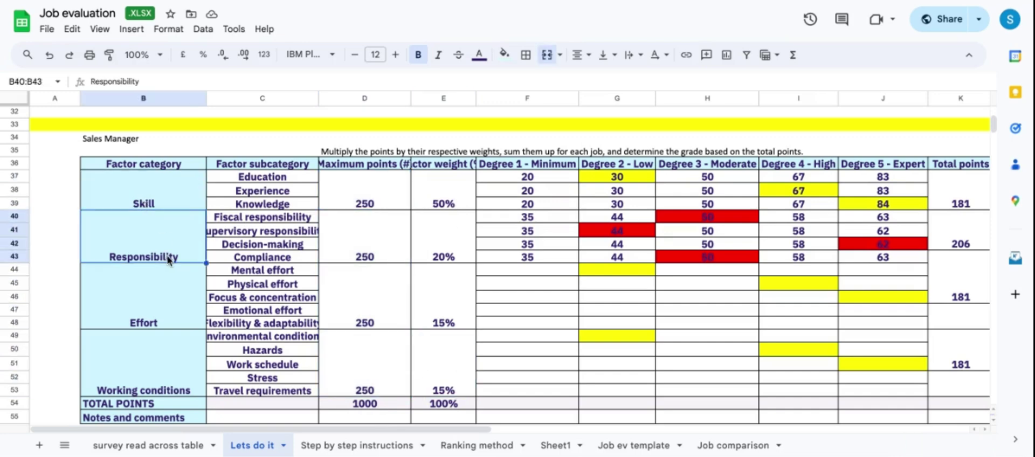
pyautogui.moveTo(467, 204); pyautogui.dragTo(453, 416)
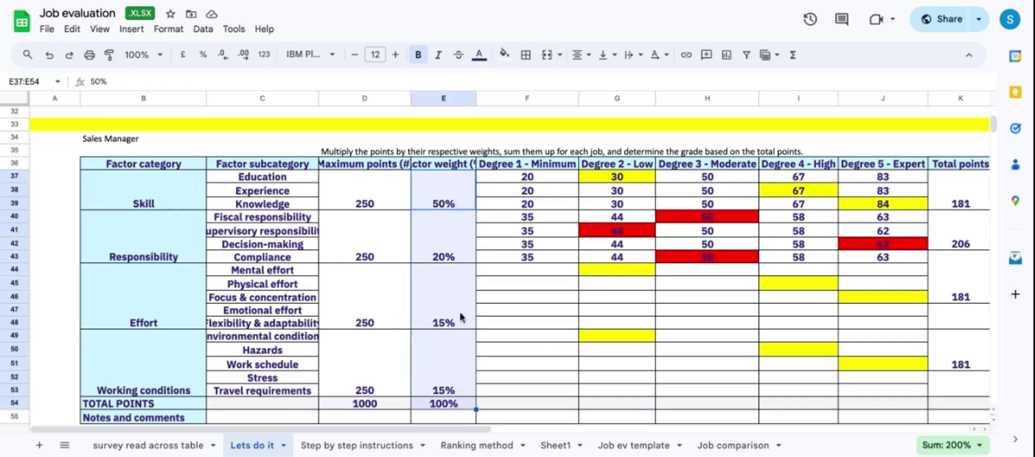
pyautogui.click(446, 101)
pyautogui.click(554, 258)
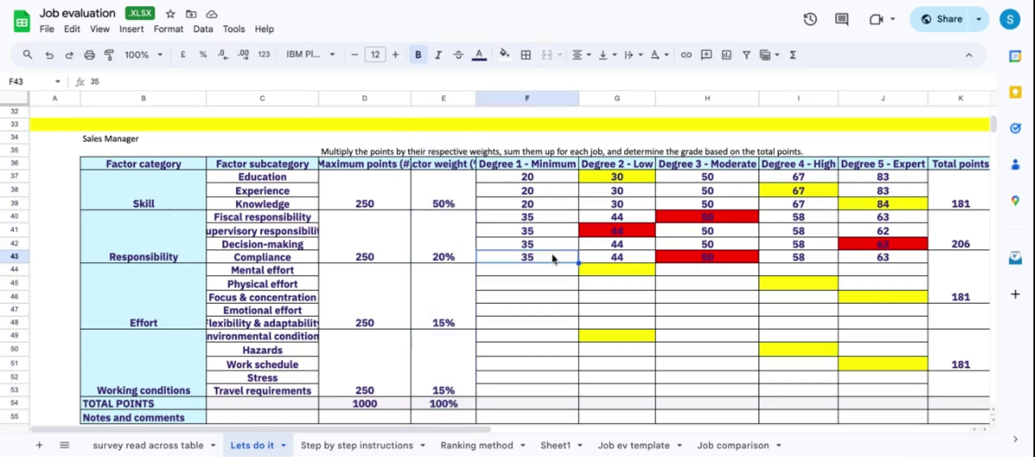
# Examine the Skill category's Knowledge and Education subcategories and Education's Degree 1 points.
pyautogui.scroll(1, 408, 268)
pyautogui.hscroll(2, 408, 268)
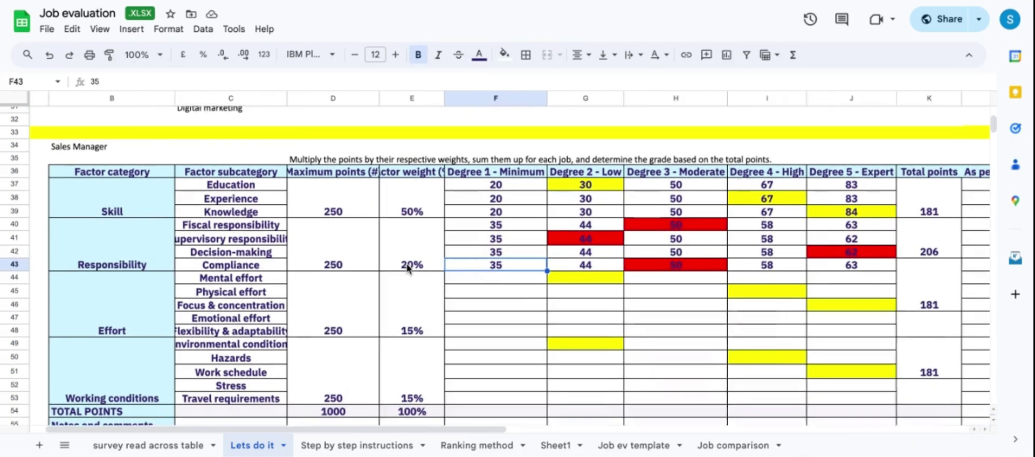
pyautogui.click(122, 211)
pyautogui.click(269, 213)
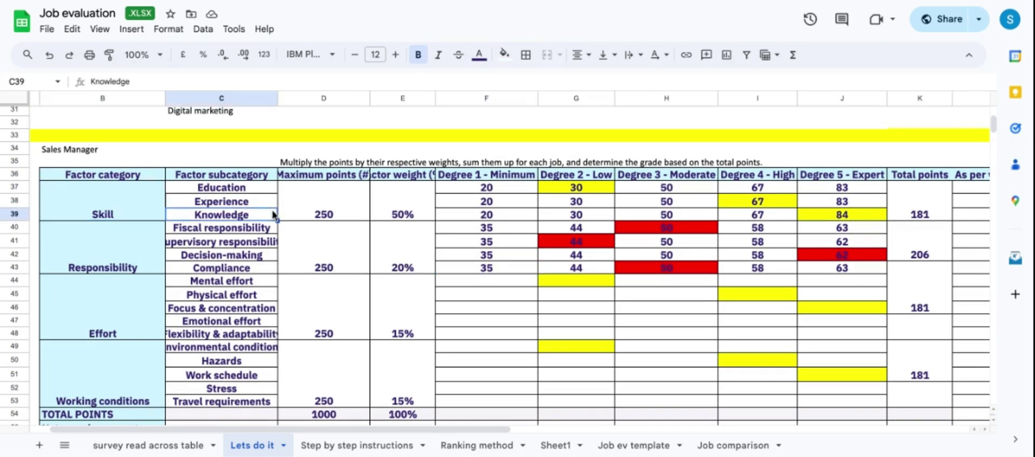
pyautogui.click(244, 190)
pyautogui.click(509, 190)
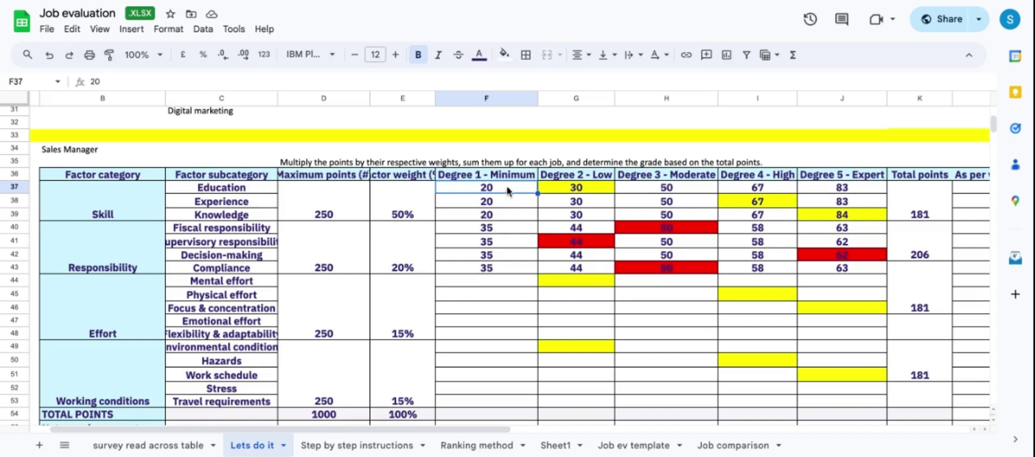
# Review the degree headings from Degree 1 - Minimum through Degree 5 - Expert.
pyautogui.click(504, 178)
pyautogui.click(596, 181)
pyautogui.click(664, 179)
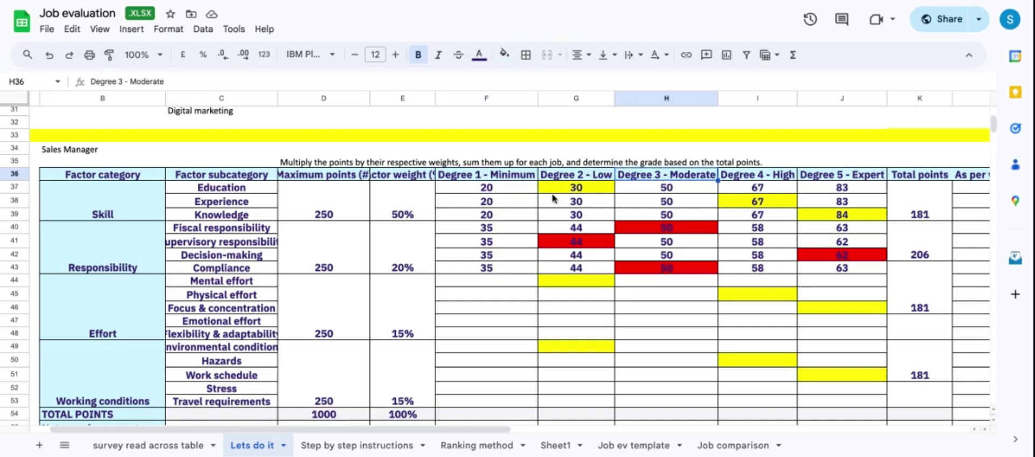
pyautogui.click(500, 180)
pyautogui.click(559, 177)
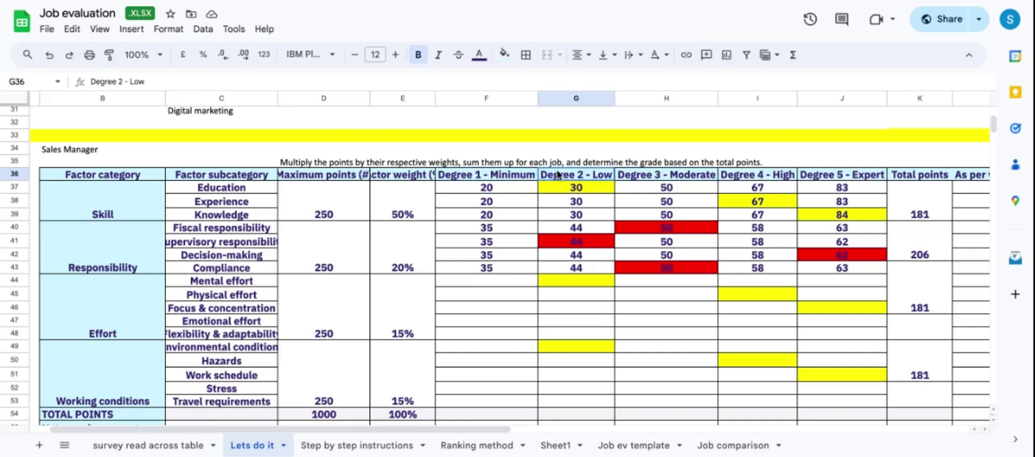
pyautogui.click(662, 180)
pyautogui.click(748, 184)
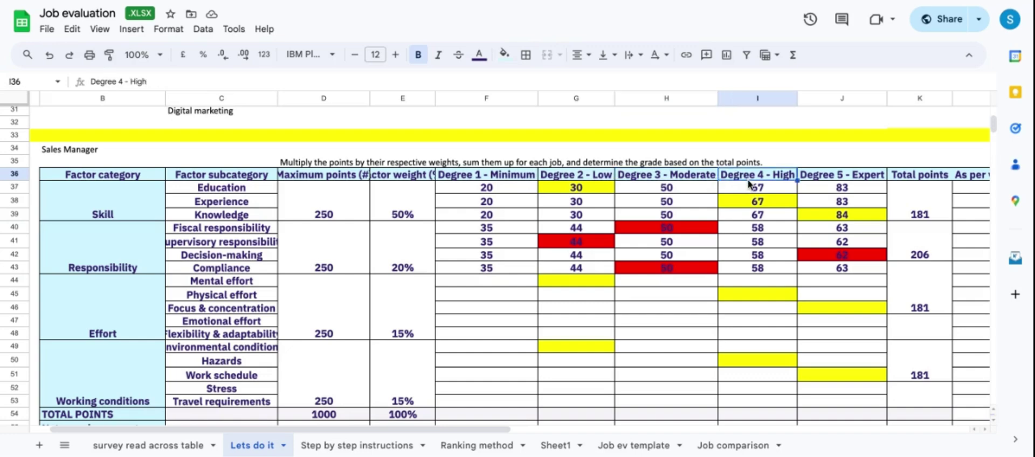
pyautogui.click(843, 183)
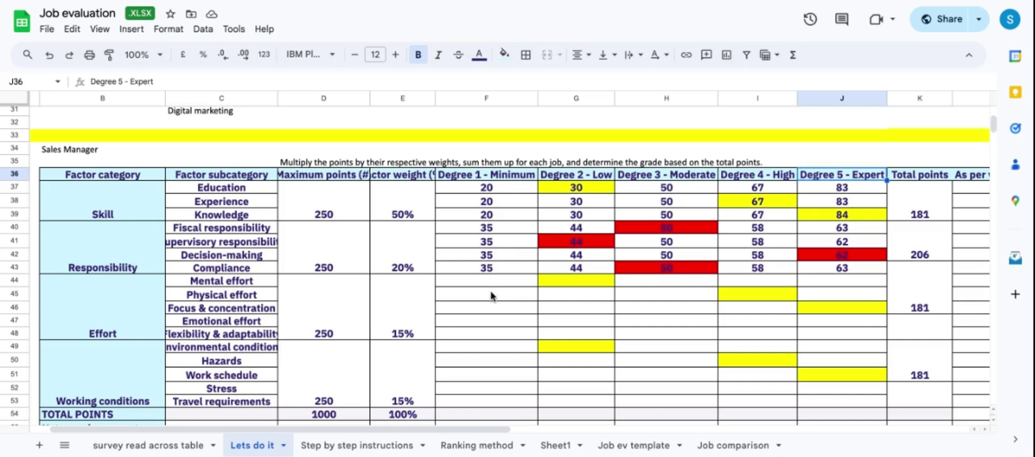
# Examine the degree points for Skill and Responsibility and the Working conditions subcategories from Hazards to Travel requirements.
pyautogui.scroll(-2, 489, 286)
pyautogui.moveTo(491, 167); pyautogui.dragTo(841, 253)
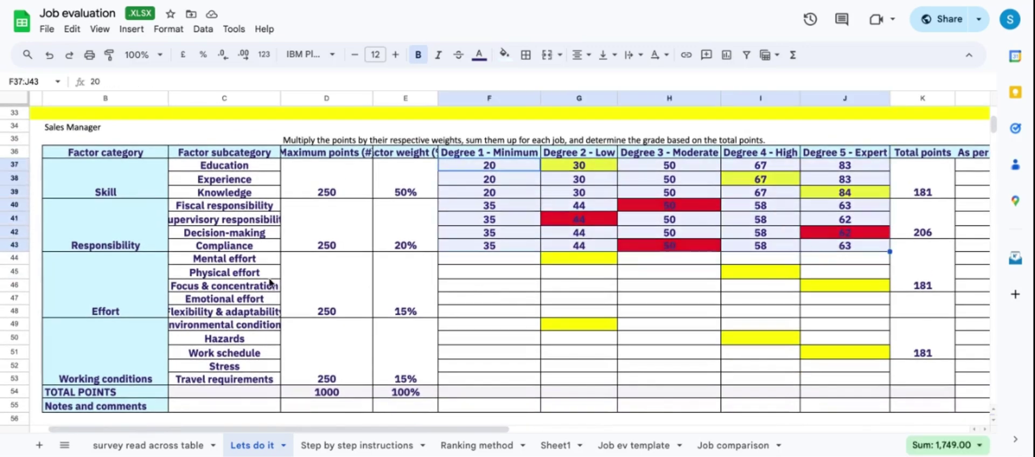
pyautogui.moveTo(253, 338); pyautogui.dragTo(249, 377)
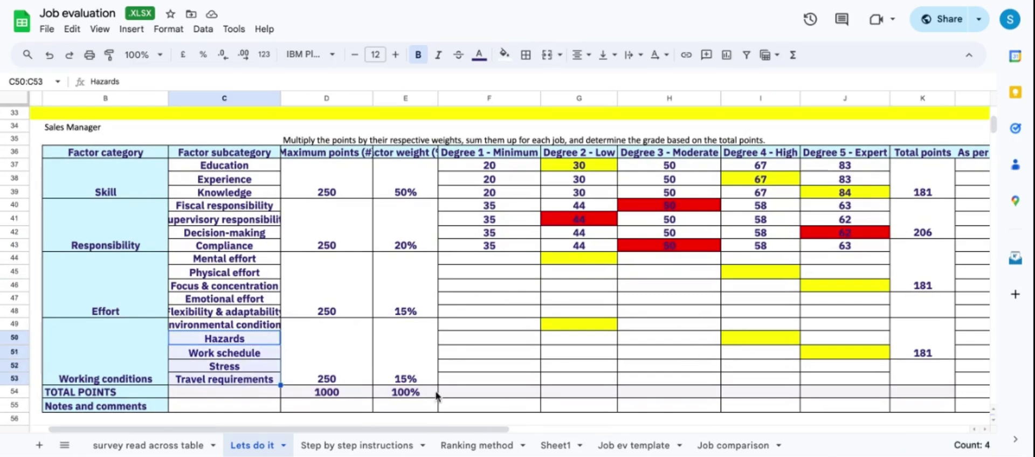
pyautogui.click(328, 381)
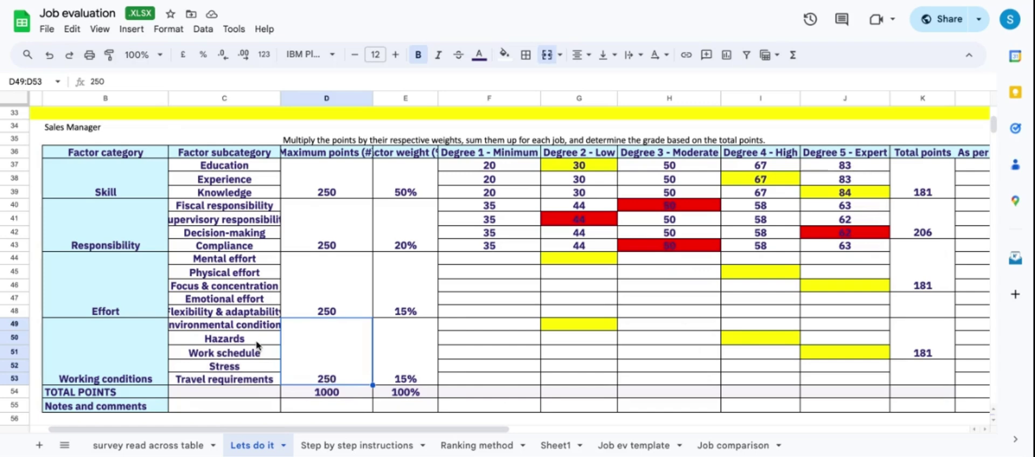
pyautogui.moveTo(224, 339); pyautogui.dragTo(224, 379)
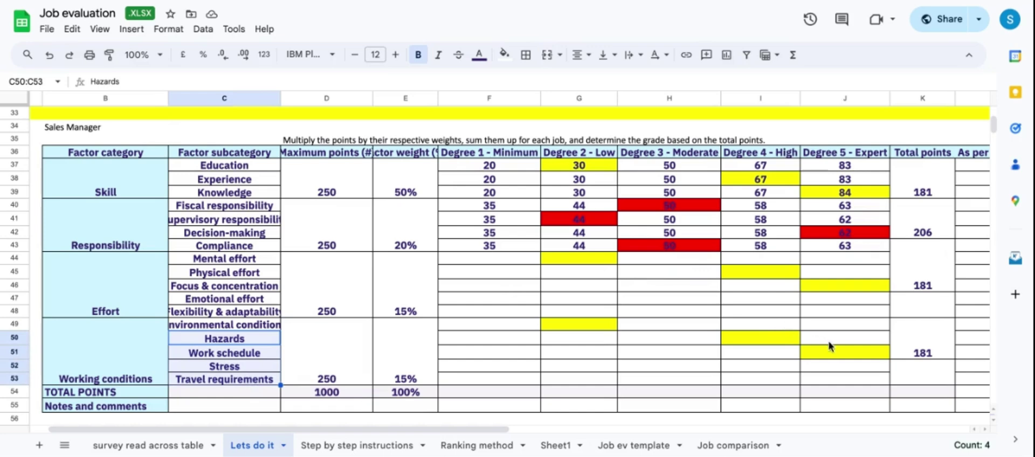
pyautogui.click(843, 344)
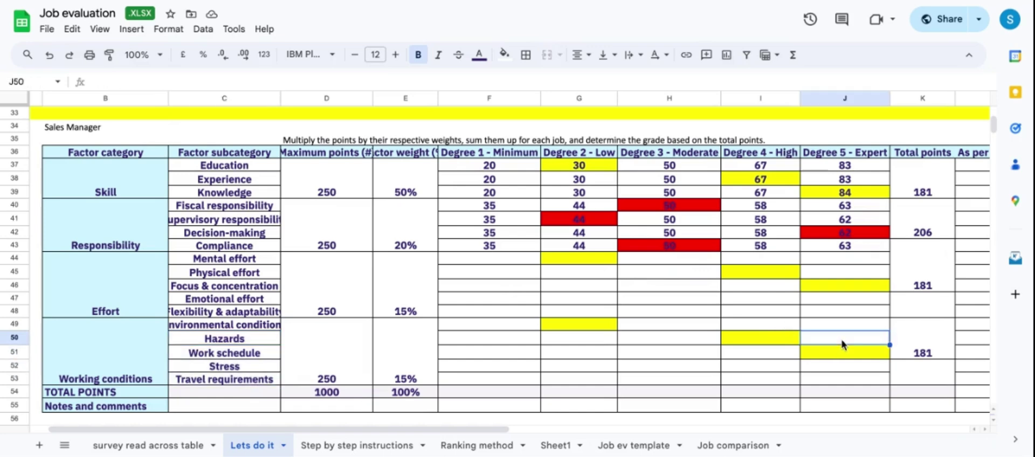
# Divide the Skill maximum across its three subcategories by entering =250/3 in cell I34.
pyautogui.moveTo(214, 170); pyautogui.dragTo(216, 202)
pyautogui.click(322, 190)
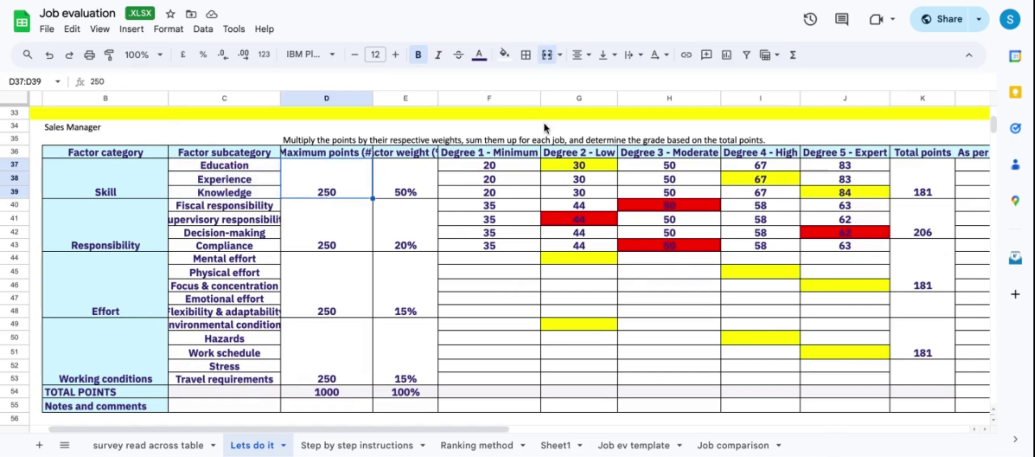
pyautogui.click(798, 126)
pyautogui.write('=250/3')
pyautogui.press('Return')
# Check the sum of the Degree 5 Skill points against the category maximum and review the Education row's degree points.
pyautogui.moveTo(845, 167); pyautogui.dragTo(845, 199)
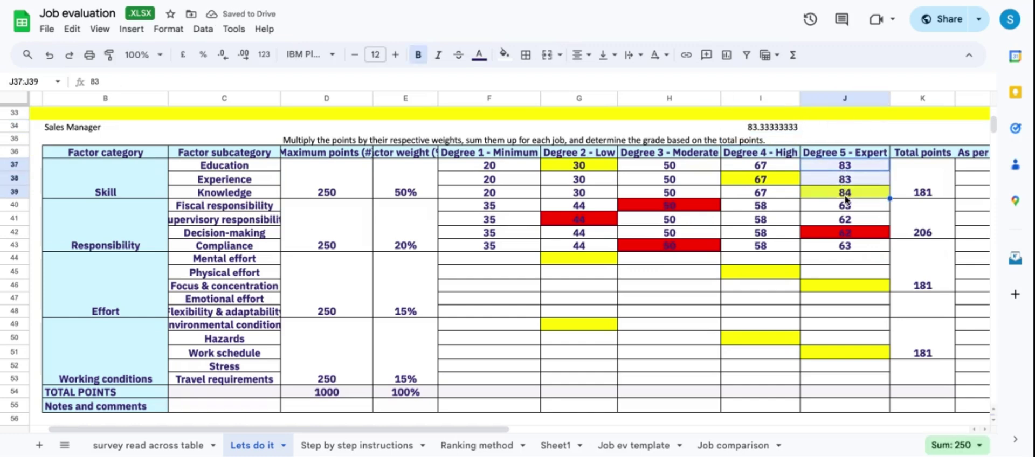
pyautogui.click(869, 165)
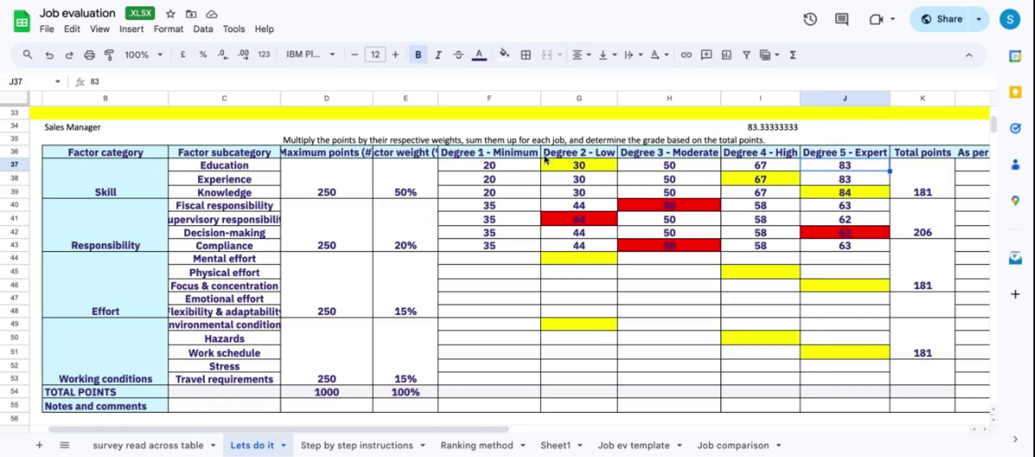
pyautogui.moveTo(487, 169); pyautogui.dragTo(858, 197)
pyautogui.click(341, 185)
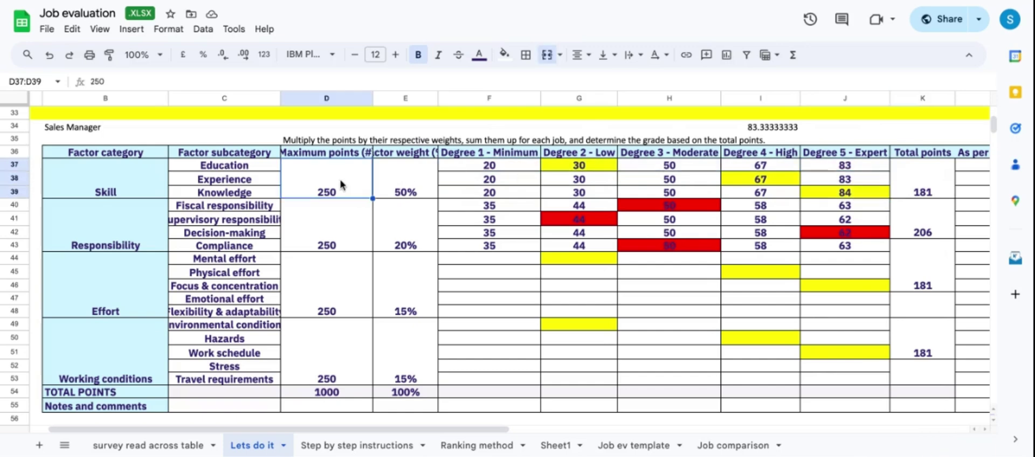
pyautogui.moveTo(844, 166); pyautogui.dragTo(844, 194)
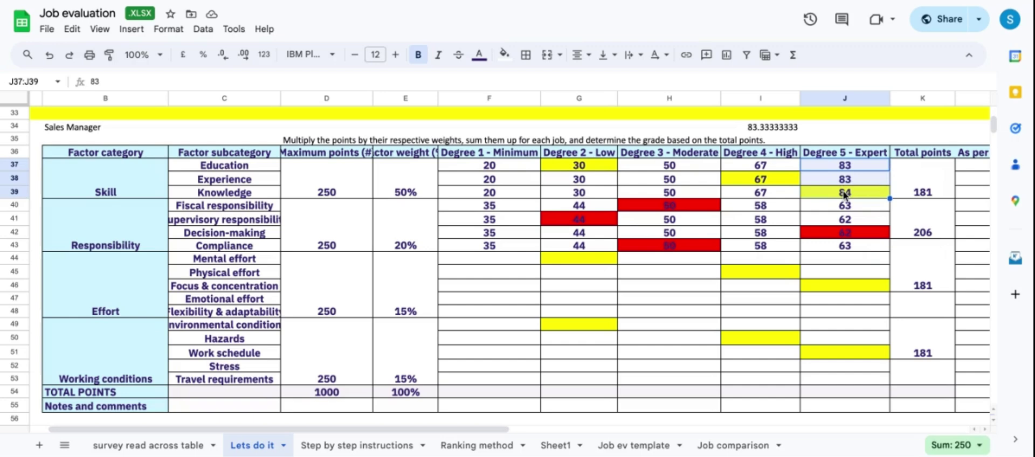
pyautogui.moveTo(490, 164); pyautogui.dragTo(815, 167)
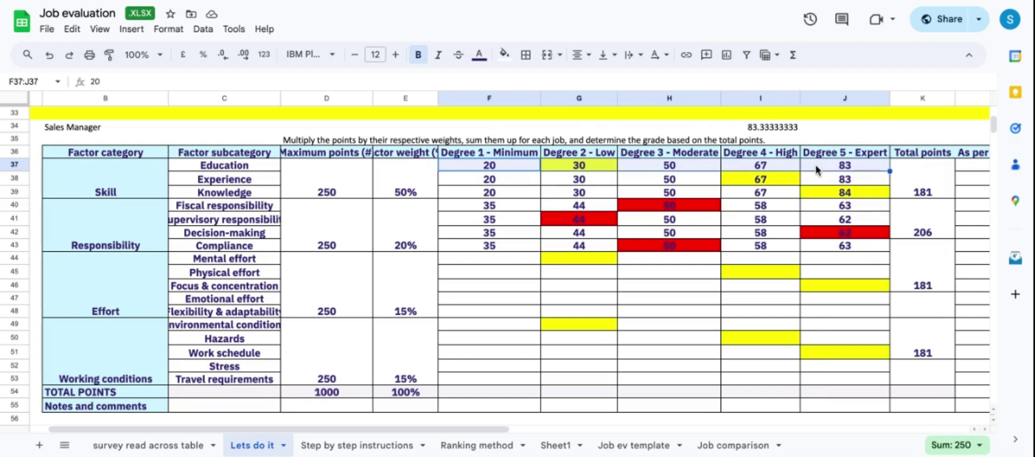
# Clear all degree points for Education, Experience and Knowledge in F37:J39.
pyautogui.click(507, 177)
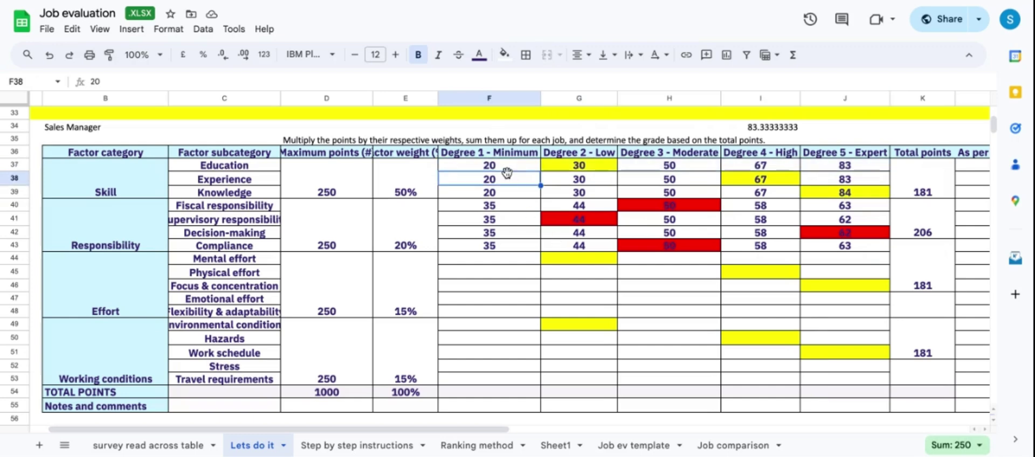
pyautogui.moveTo(514, 166); pyautogui.dragTo(831, 194)
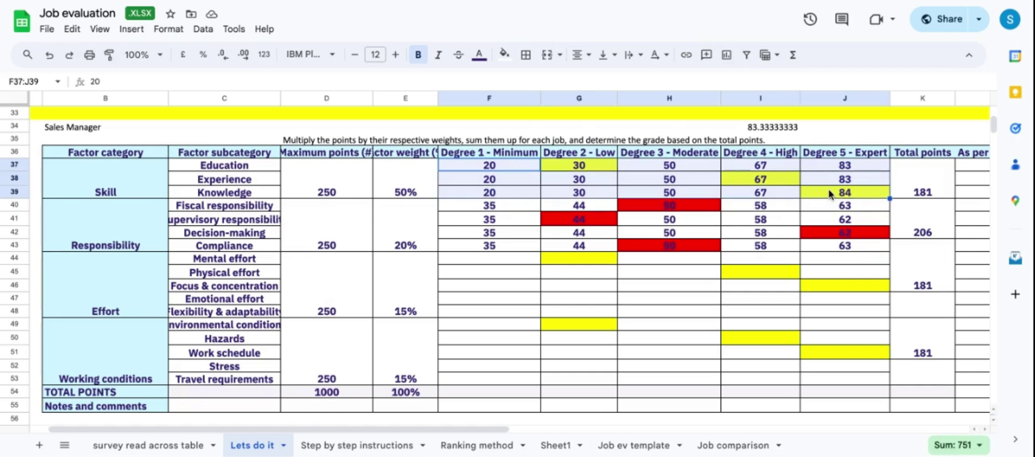
pyautogui.press('Delete')
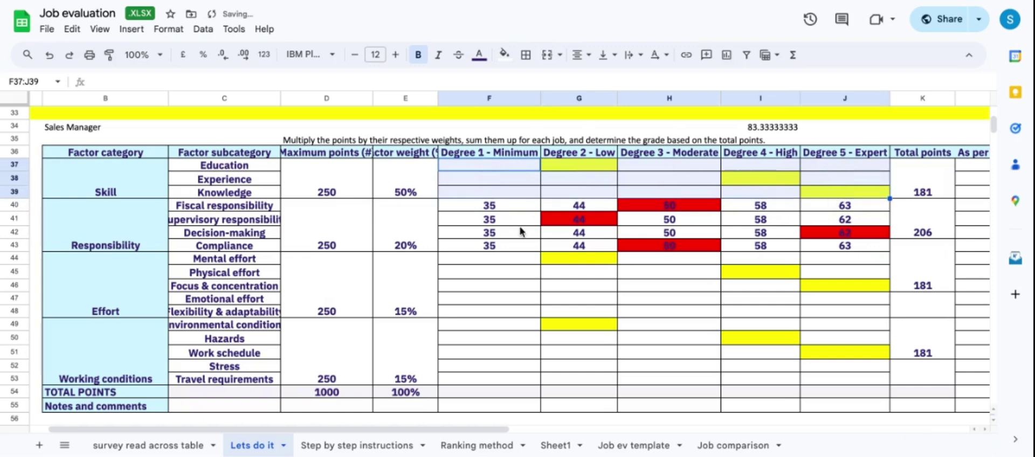
# Enter Degree 5 - Expert points of 83 for Education, 83 for Experience and 84 for Knowledge, and check their sum.
pyautogui.click(324, 193)
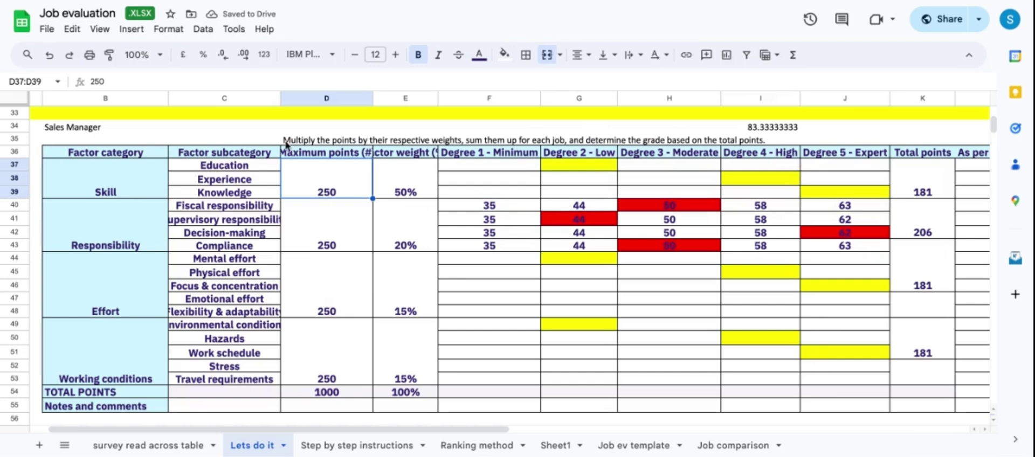
pyautogui.moveTo(247, 165); pyautogui.dragTo(249, 192)
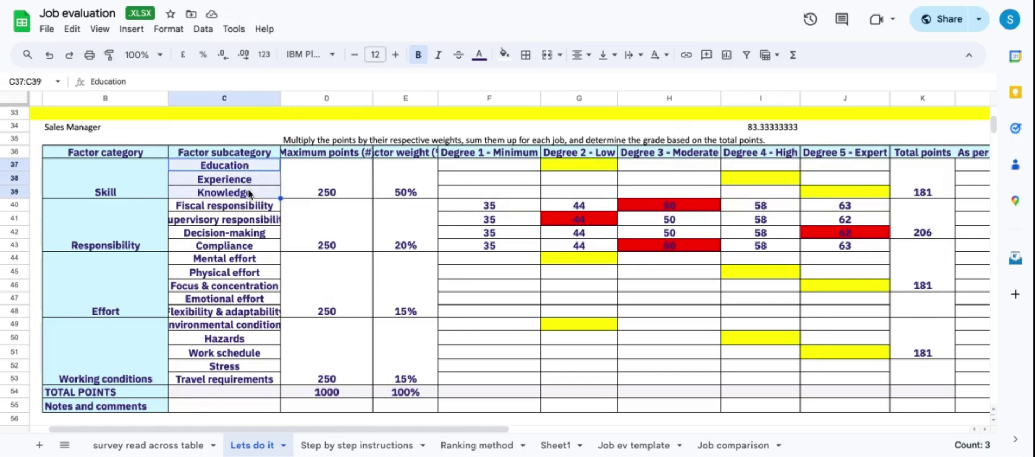
pyautogui.click(777, 128)
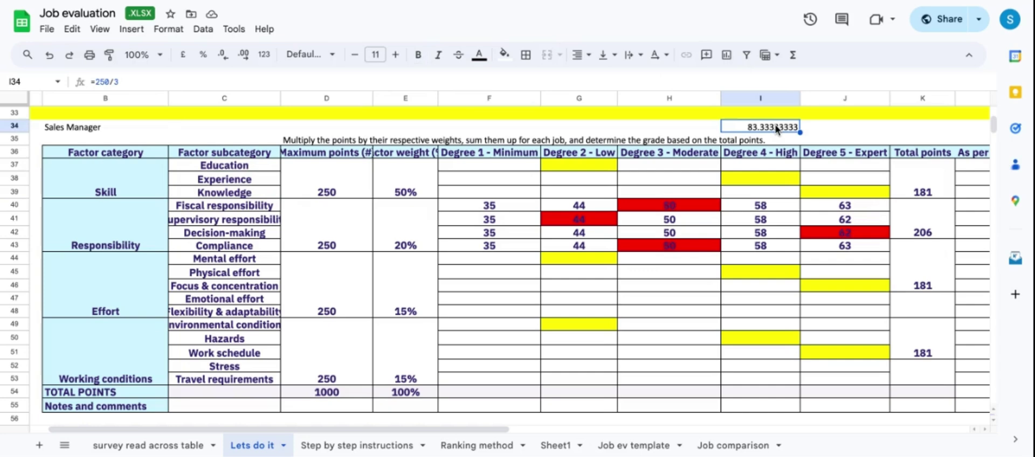
pyautogui.click(840, 169)
pyautogui.write('83')
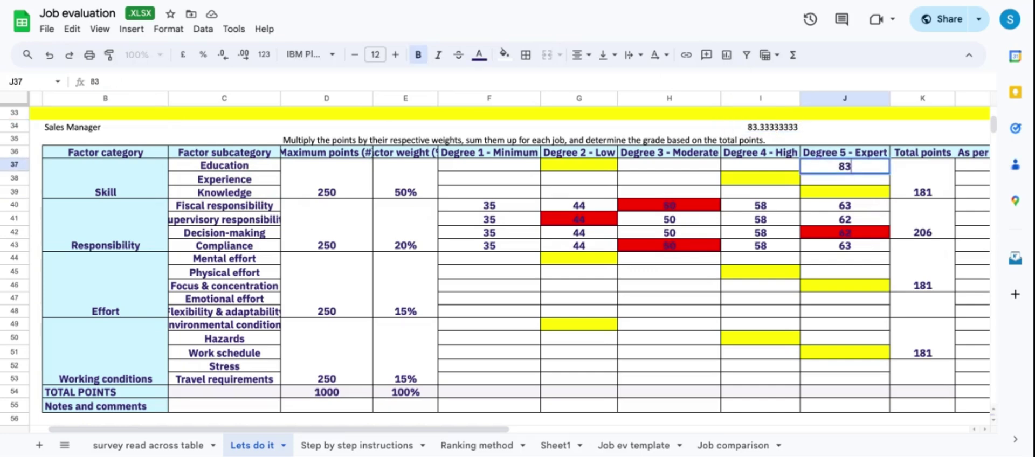
pyautogui.press('Return')
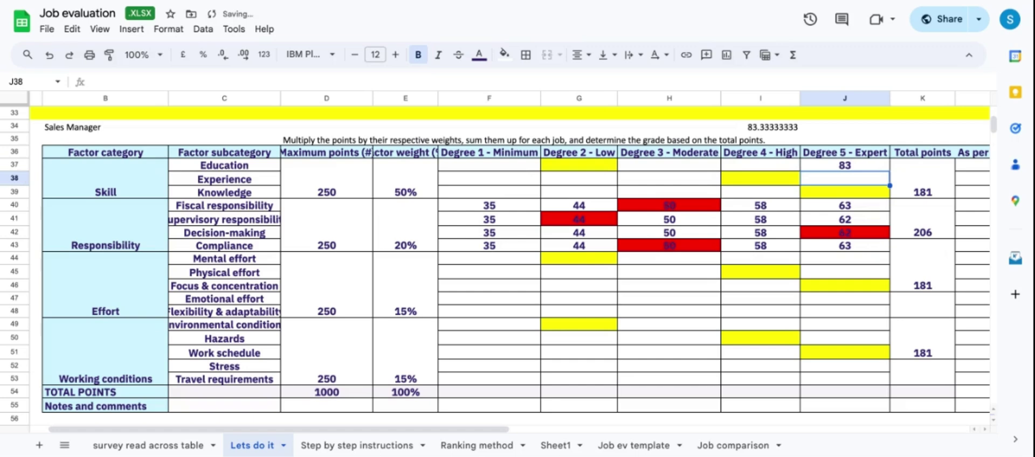
pyautogui.write('83')
pyautogui.press('Return')
pyautogui.write('84')
pyautogui.click(898, 177)
pyautogui.moveTo(858, 168); pyautogui.dragTo(859, 200)
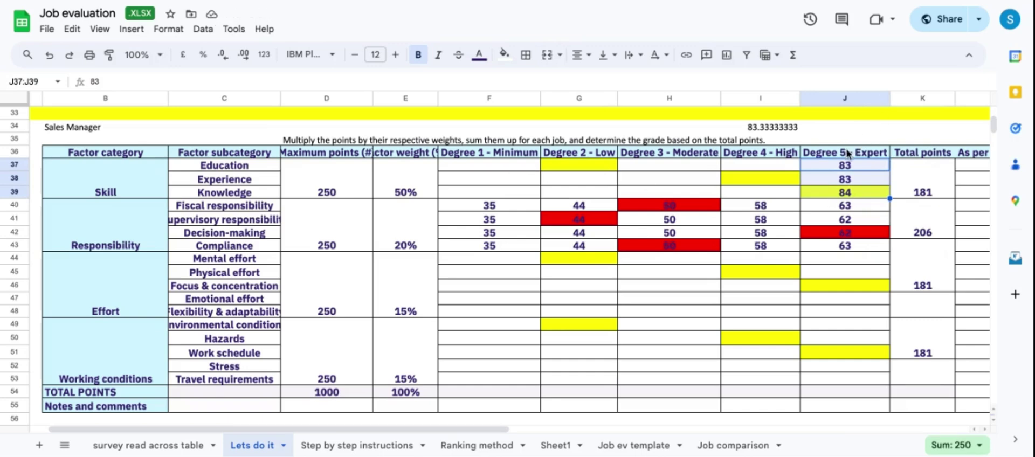
# Highlight the Degree 5 Skill points and the Education row from Degree 1 to Degree 5, ending on its Degree 1 cell.
pyautogui.moveTo(860, 168); pyautogui.dragTo(861, 193)
pyautogui.moveTo(492, 173); pyautogui.dragTo(858, 171)
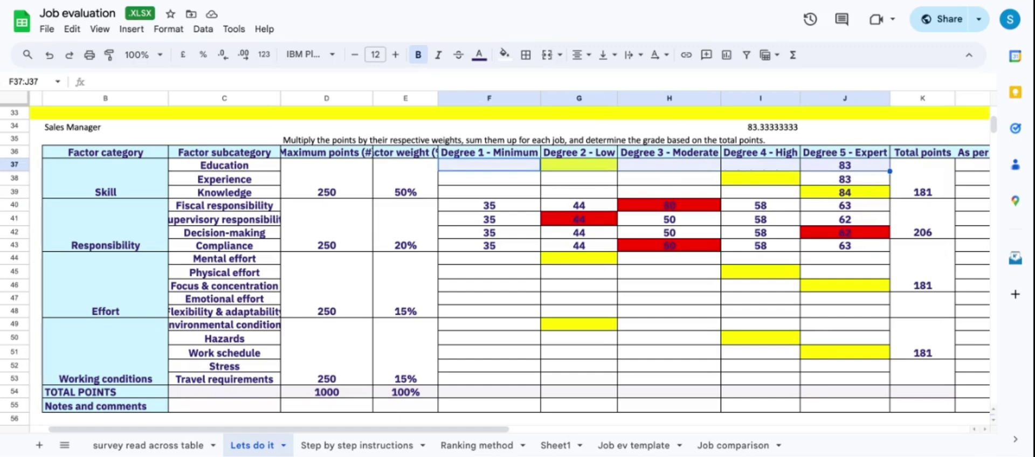
pyautogui.click(885, 171)
pyautogui.moveTo(500, 170); pyautogui.dragTo(829, 175)
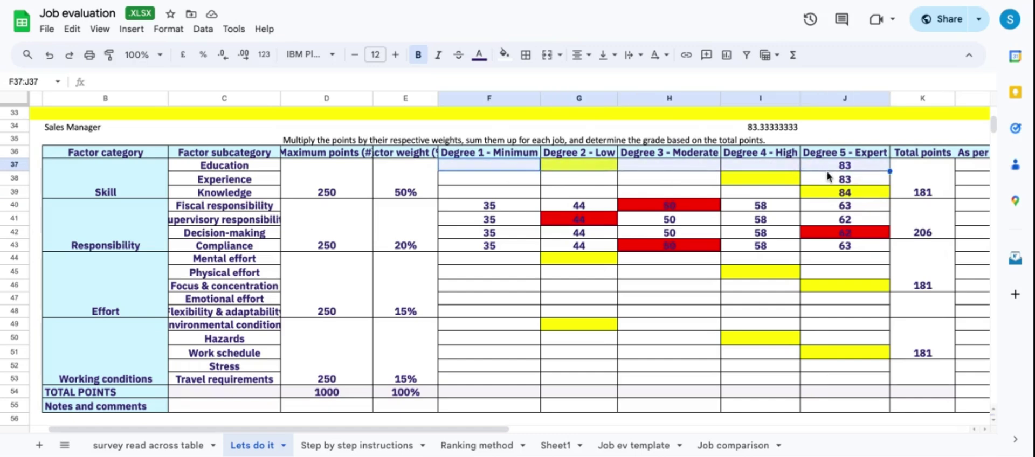
pyautogui.click(489, 172)
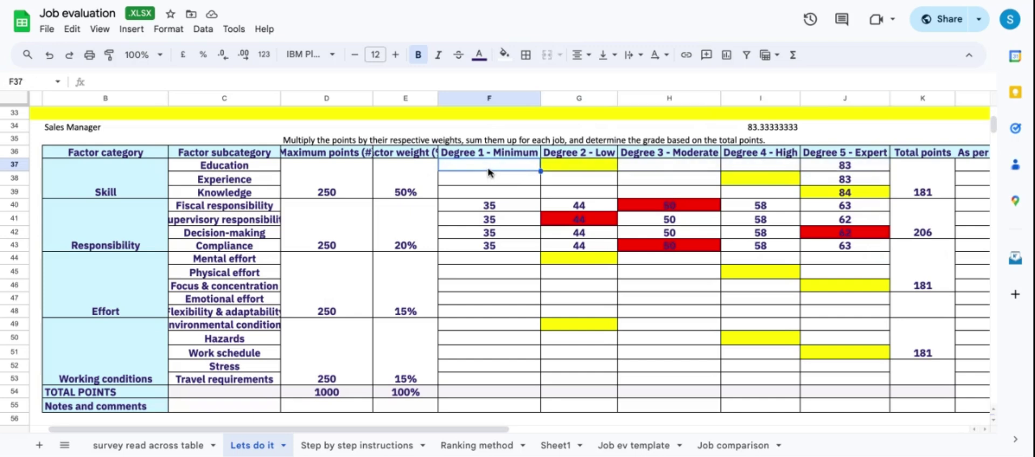
# Enter Education points of 20, 30, 40 and 50 for Degrees 1 to 4 and check the row's sum.
pyautogui.write('20')
pyautogui.press('Tab')
pyautogui.write('30')
pyautogui.press('Tab')
pyautogui.write('40')
pyautogui.press('Tab')
pyautogui.write('50')
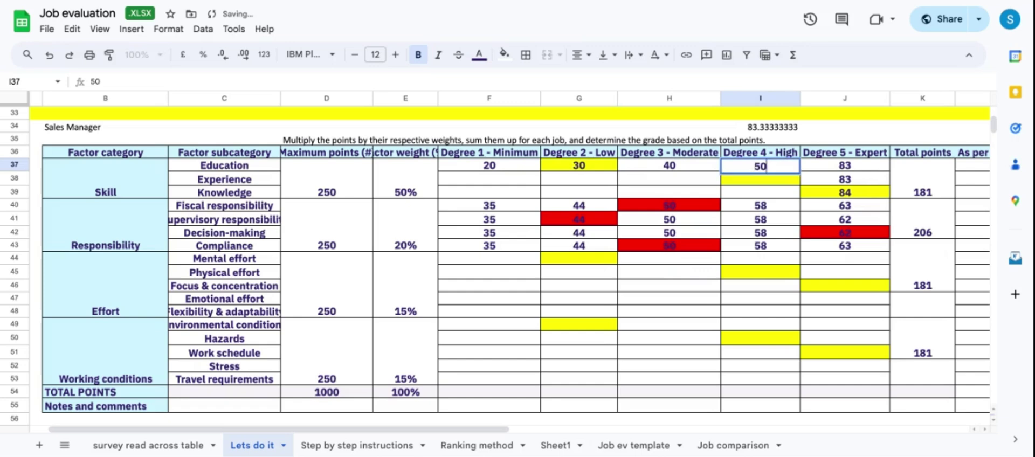
pyautogui.press('Return')
pyautogui.moveTo(484, 168); pyautogui.dragTo(867, 168)
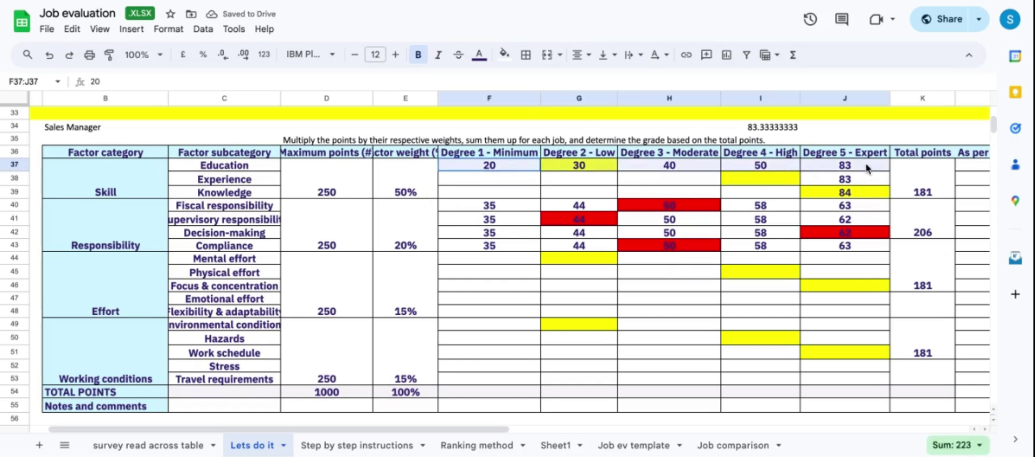
# Change Education's Degree 4 points to 60 and Degree 3 points to 50, and check the row's sum again.
pyautogui.click(776, 168)
pyautogui.write('60')
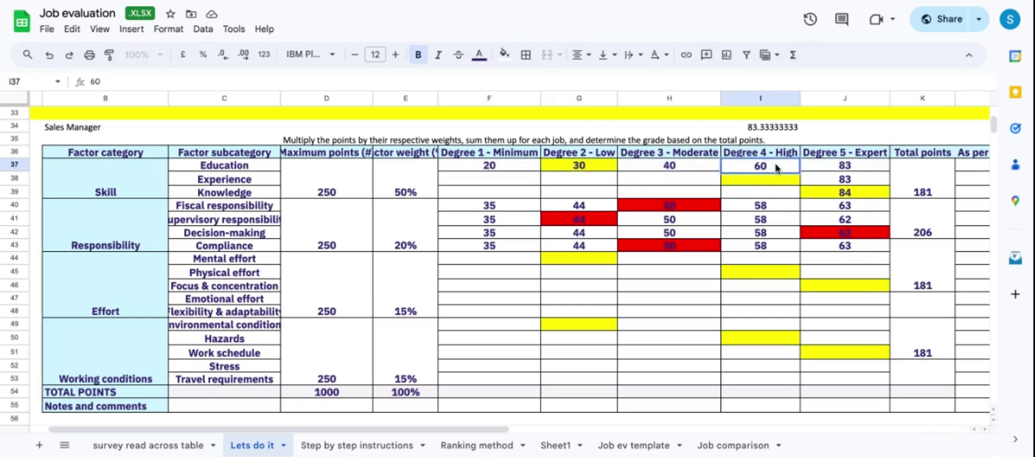
pyautogui.press('Left')
pyautogui.write('50')
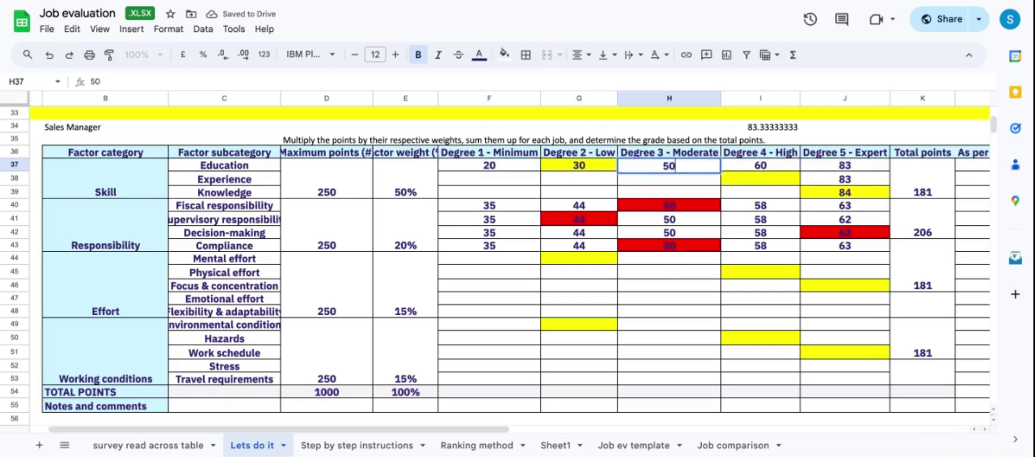
pyautogui.press('Left')
pyautogui.moveTo(490, 166); pyautogui.dragTo(880, 172)
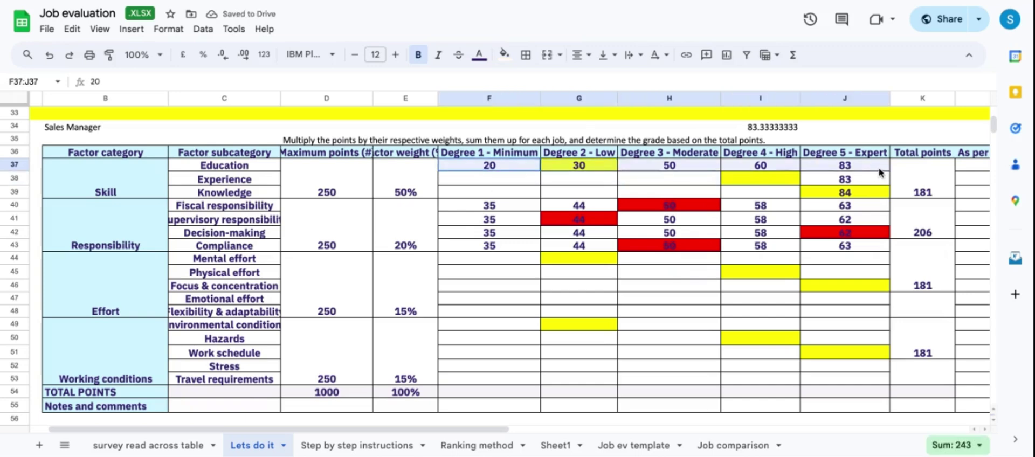
# Set Education's Degree 2 points to 37, and check the sums of the Education row and the Degree 5 Skill points.
pyautogui.click(584, 167)
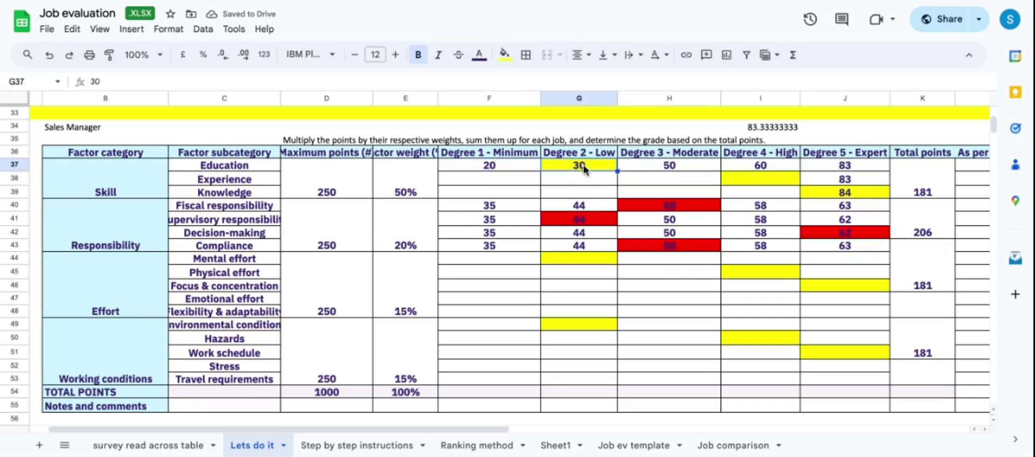
pyautogui.write('37')
pyautogui.click(556, 182)
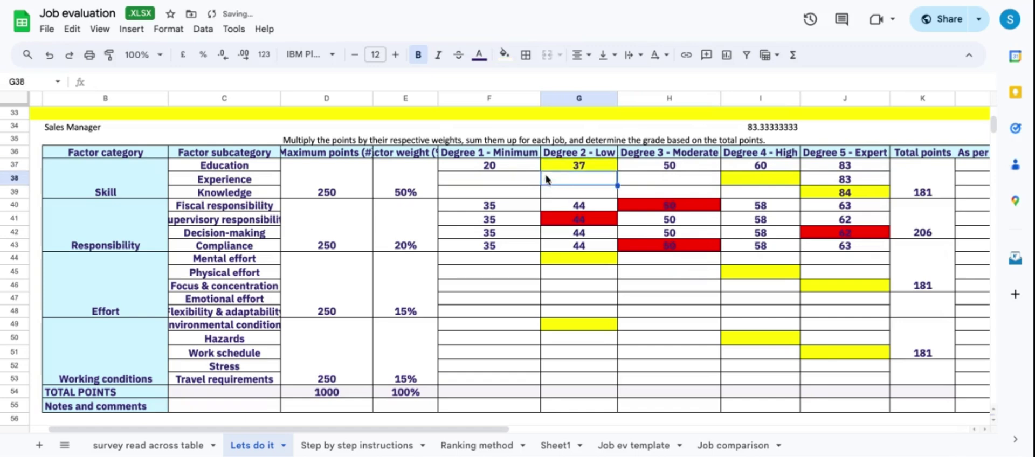
pyautogui.moveTo(491, 166); pyautogui.dragTo(841, 174)
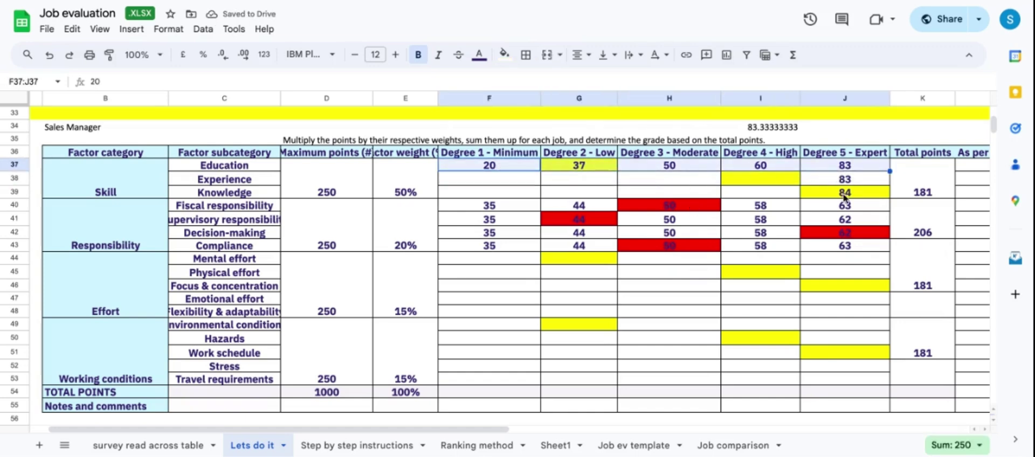
pyautogui.click(845, 198)
pyautogui.moveTo(845, 166); pyautogui.dragTo(846, 196)
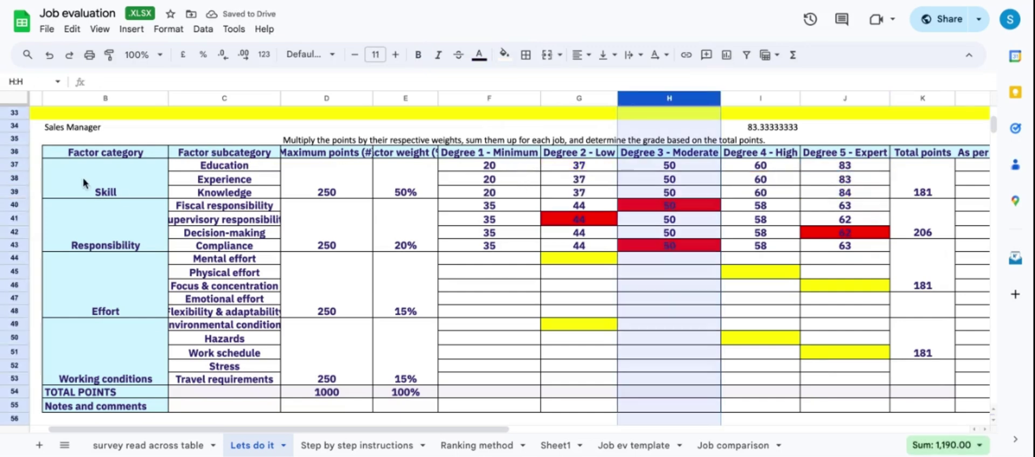
# Review the factor categories, the empty Effort and Working conditions degree cells, and the maximum points for Effort and Skill.
pyautogui.click(84, 184)
pyautogui.moveTo(146, 236); pyautogui.dragTo(150, 369)
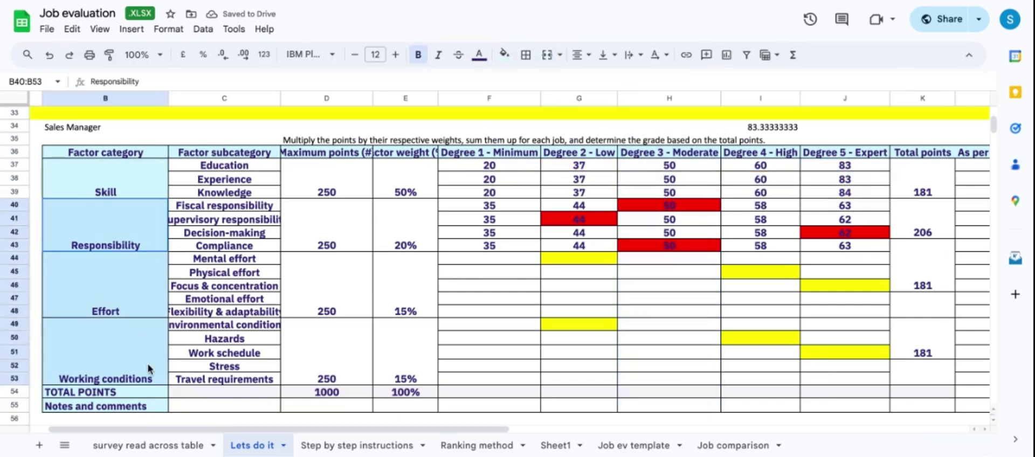
pyautogui.moveTo(484, 272); pyautogui.dragTo(761, 353)
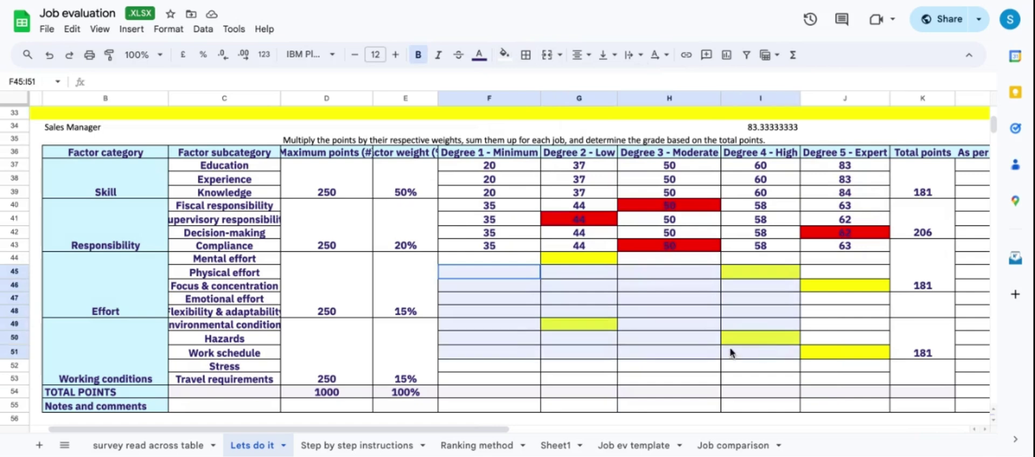
pyautogui.click(345, 302)
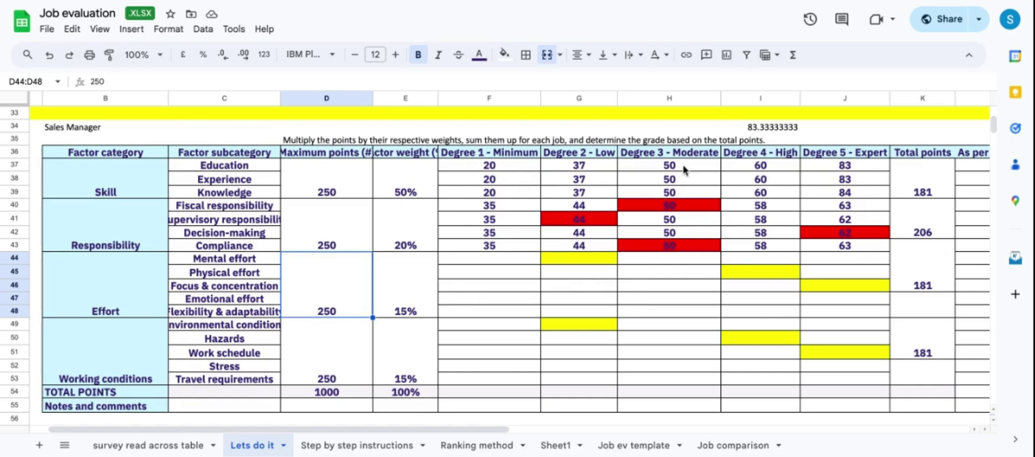
pyautogui.moveTo(493, 262); pyautogui.dragTo(848, 386)
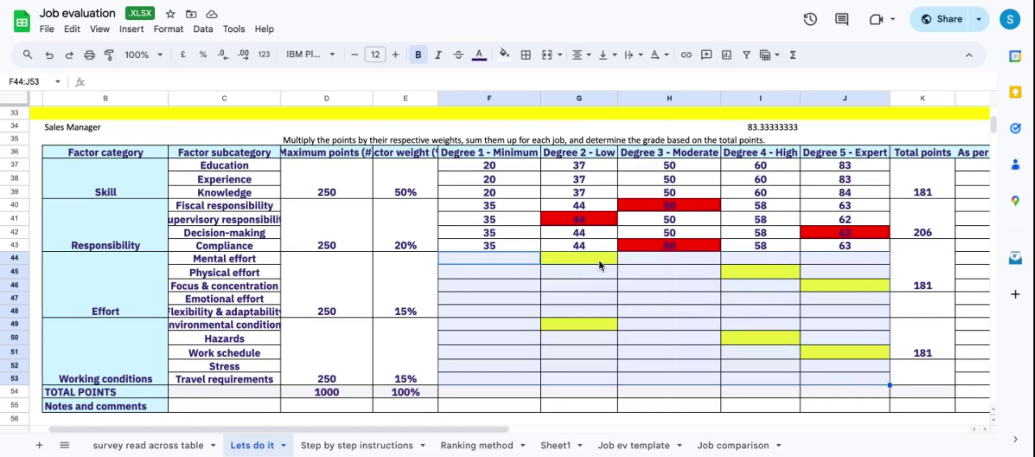
pyautogui.click(316, 194)
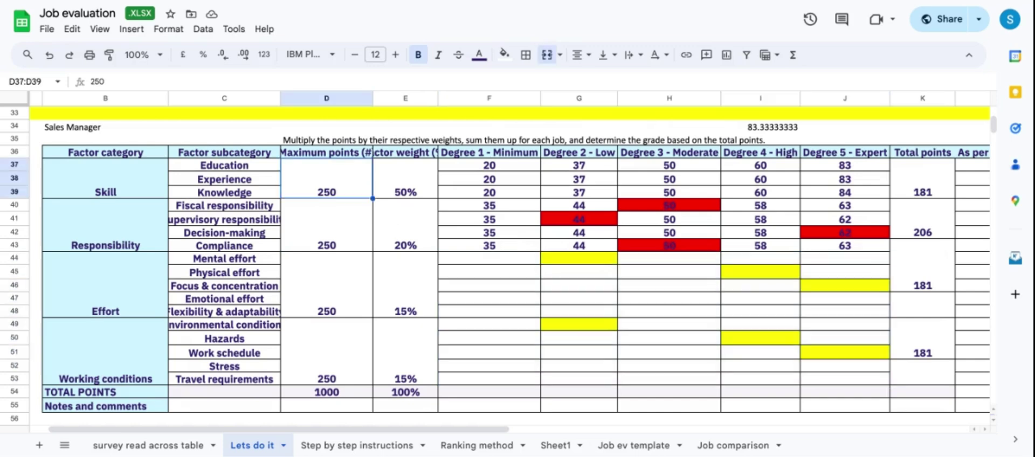
# Fill Education's Degree 2 cell and the Degree 3 cells of Experience and Knowledge with cyan to mark the chosen degrees.
pyautogui.click(213, 163)
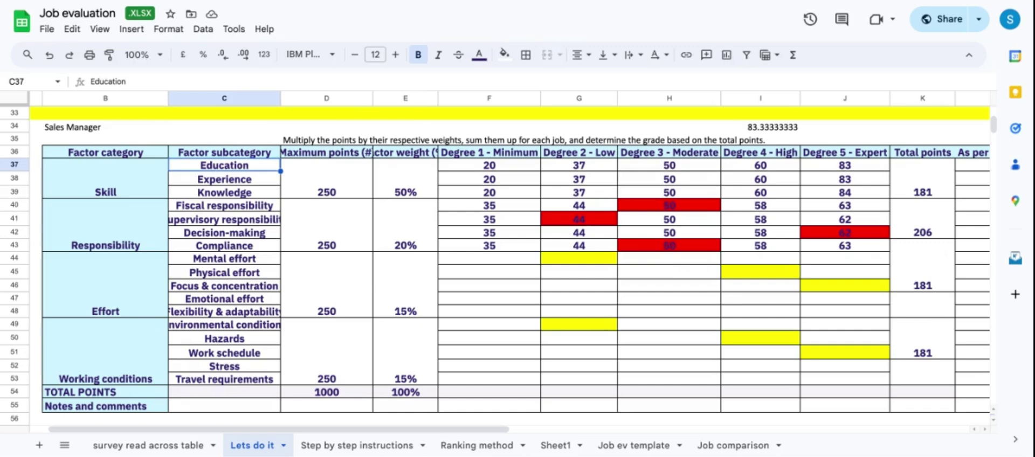
pyautogui.click(576, 170)
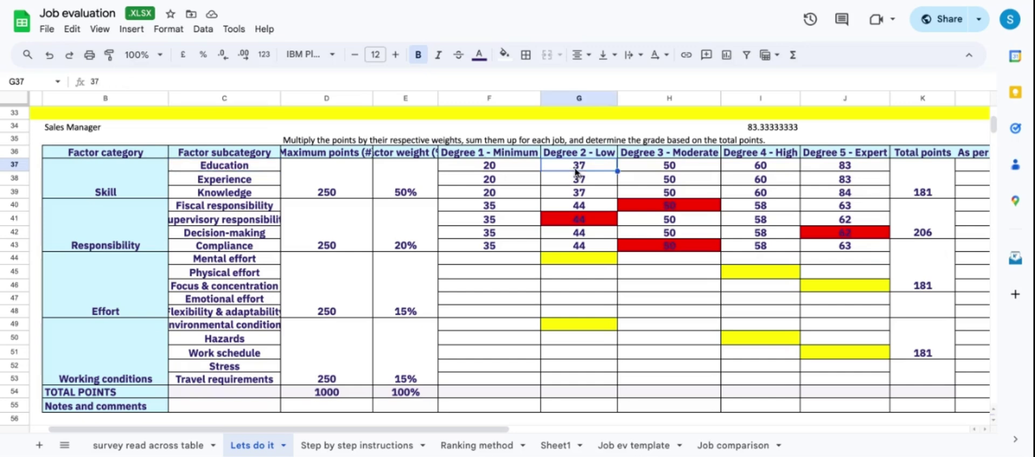
pyautogui.click(505, 54)
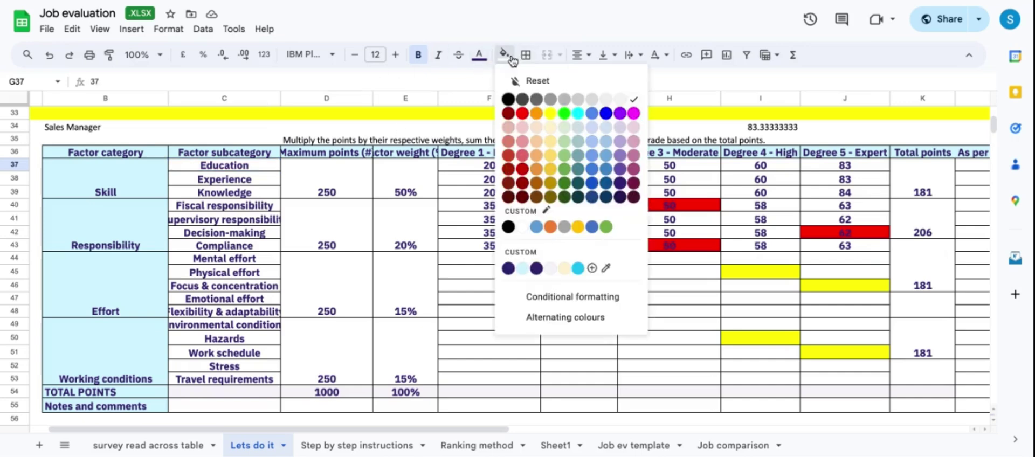
pyautogui.click(578, 114)
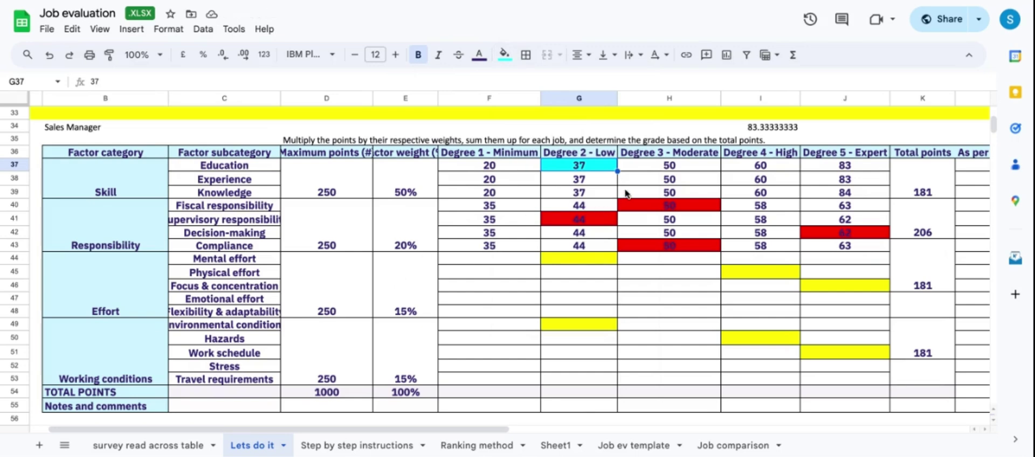
pyautogui.click(655, 182)
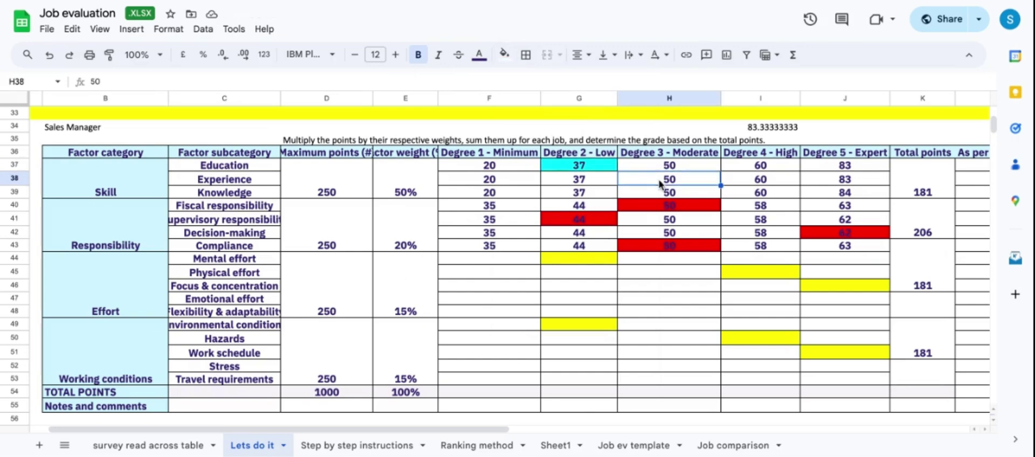
pyautogui.click(504, 53)
pyautogui.click(579, 114)
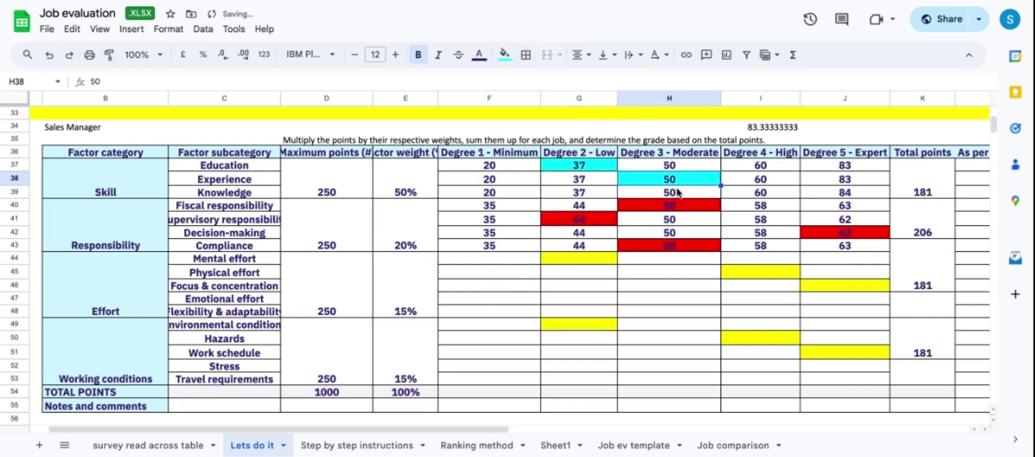
pyautogui.click(670, 195)
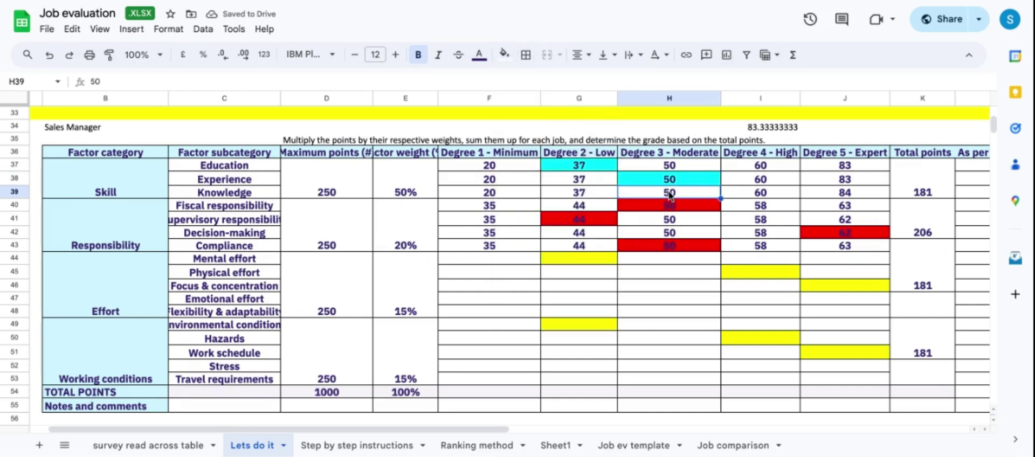
pyautogui.click(507, 62)
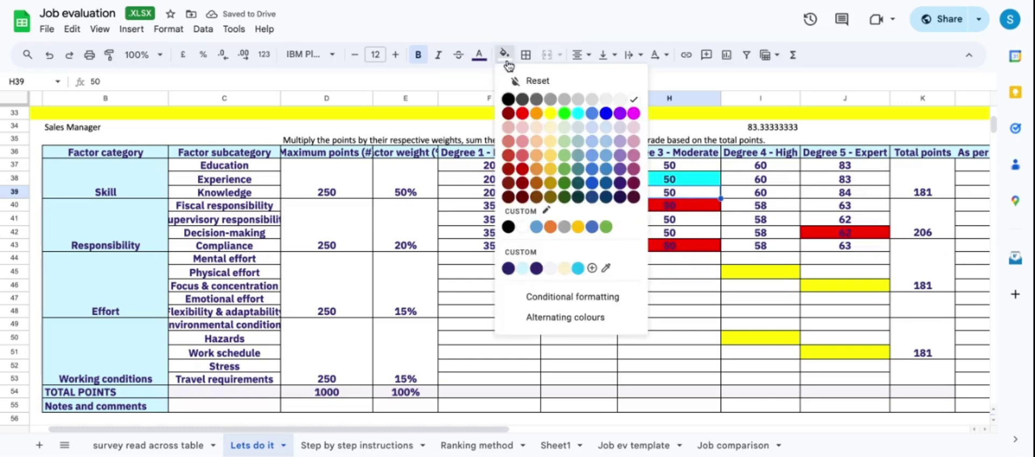
pyautogui.click(581, 116)
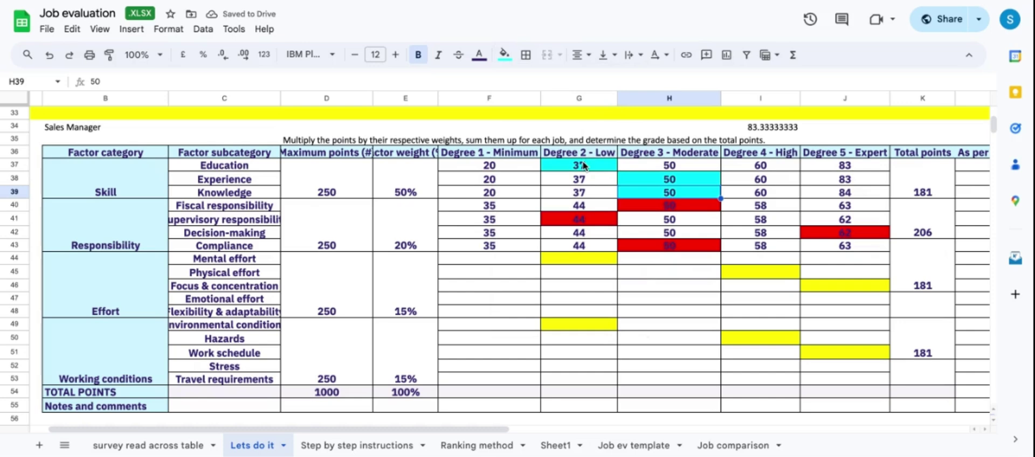
pyautogui.click(500, 157)
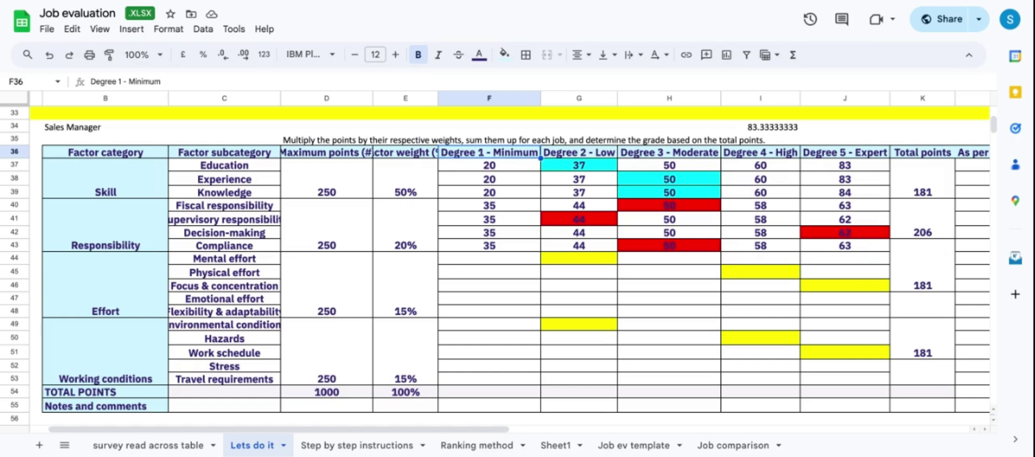
# Enter the formula =37+50+50 as the Total points for Skill in K37:K39.
pyautogui.click(929, 196)
pyautogui.write('=3')
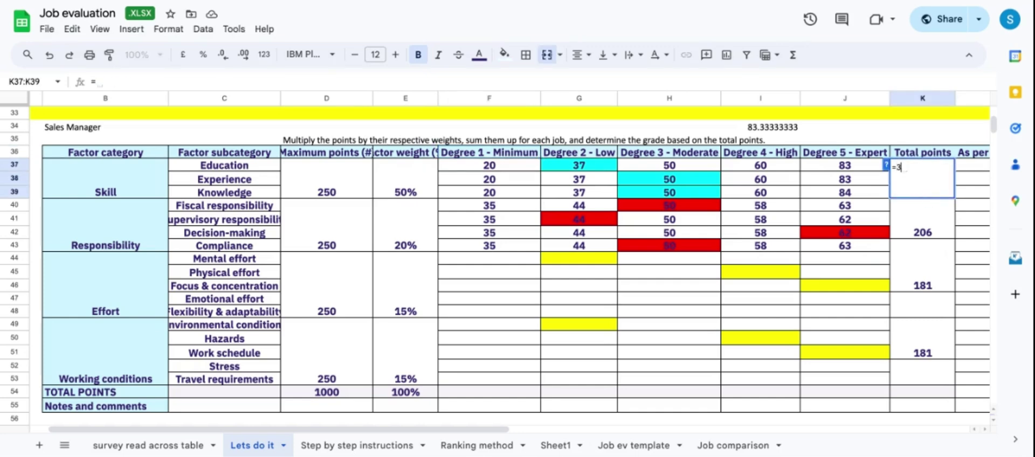
pyautogui.write('7+50+50')
pyautogui.press('Return')
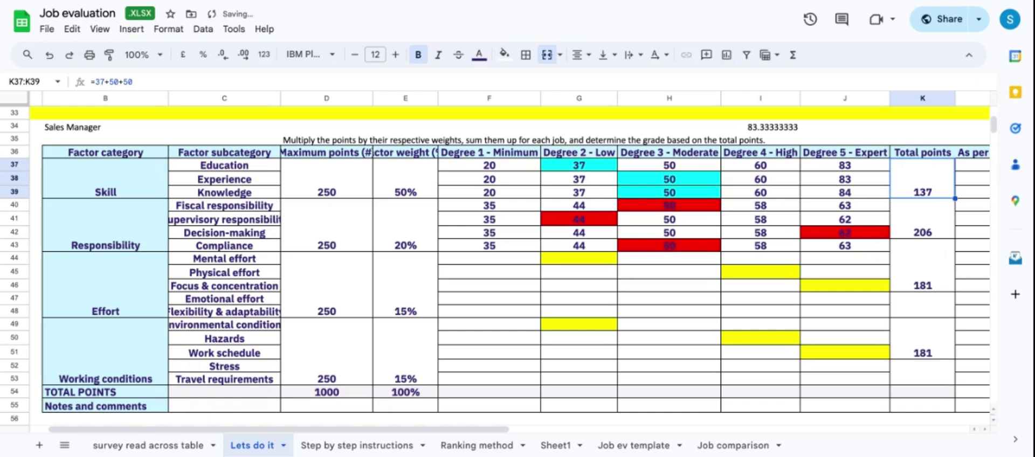
# Check Skill's factor weight and enter =137*50% as its weightage score received in L38.
pyautogui.hscroll(3, 968, 270)
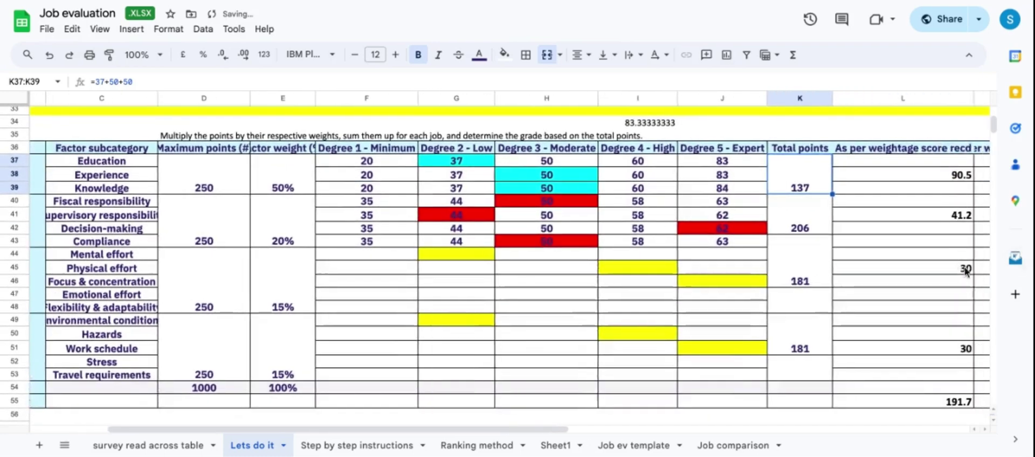
pyautogui.hscroll(3, 967, 271)
pyautogui.scroll(1, 967, 271)
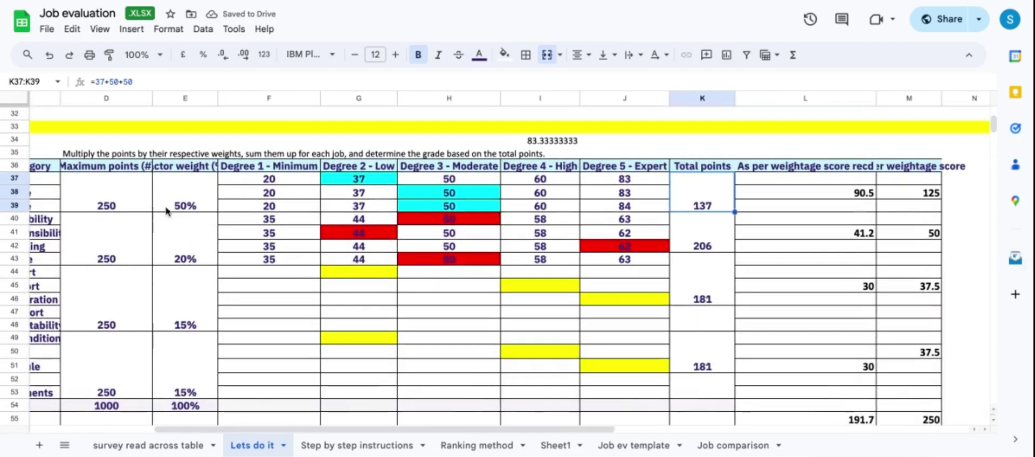
pyautogui.click(188, 210)
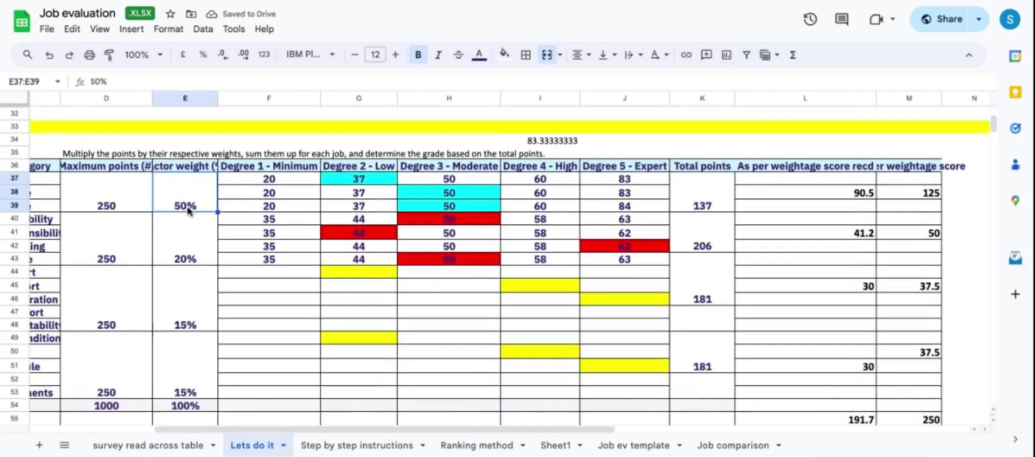
pyautogui.click(844, 192)
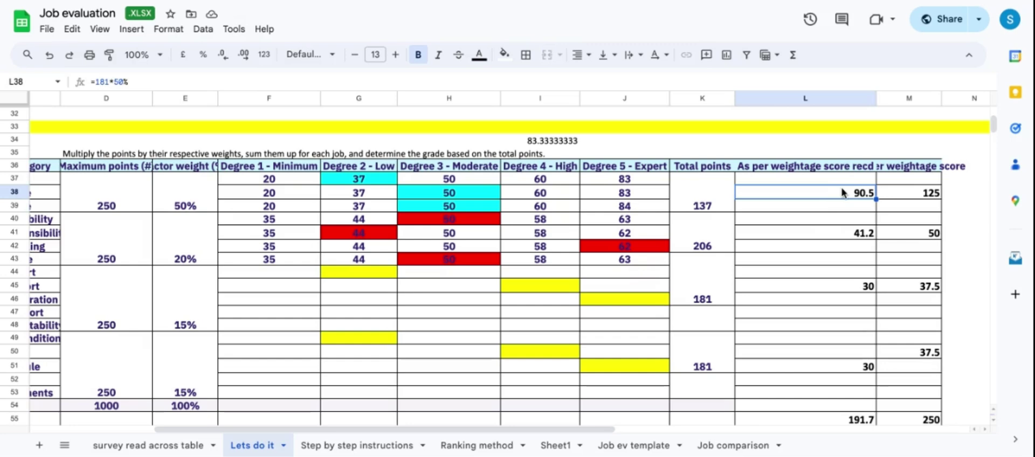
pyautogui.write('=1')
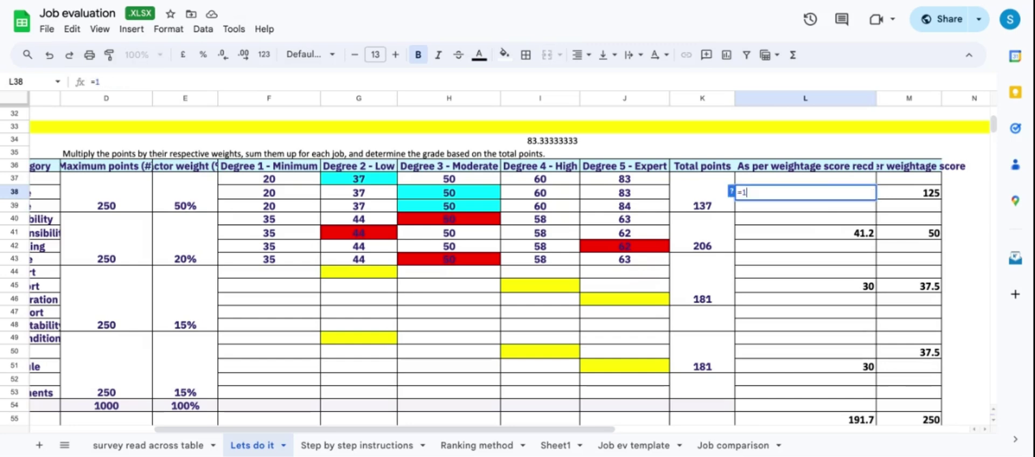
pyautogui.write('37*50%')
pyautogui.press('Return')
# Enter Skill's maximum weightage score in M38 as 50% of 250, and review it against the score received.
pyautogui.press('Up')
pyautogui.press('Right')
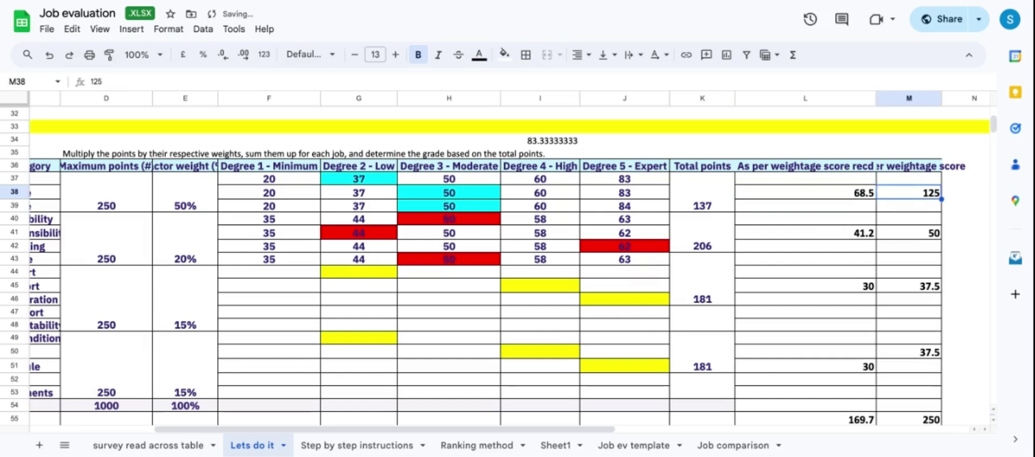
pyautogui.write('=')
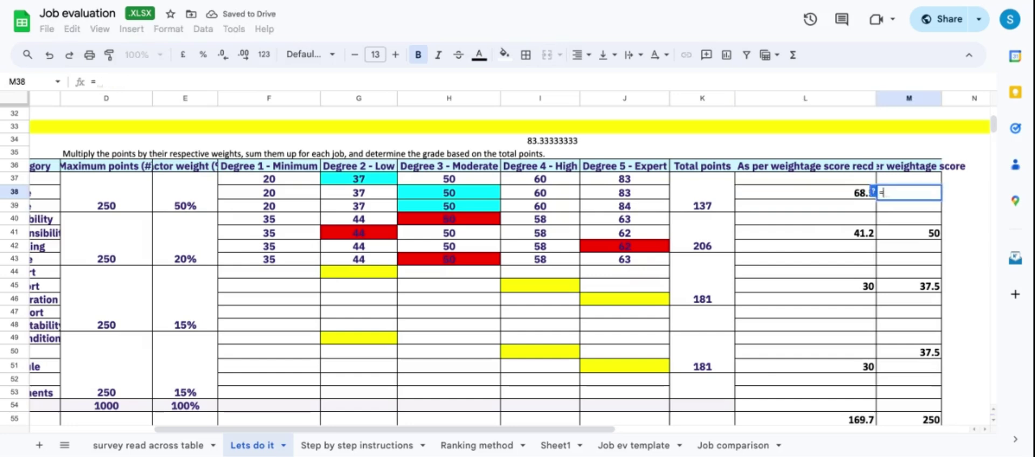
pyautogui.write('250*50')
pyautogui.press('Return')
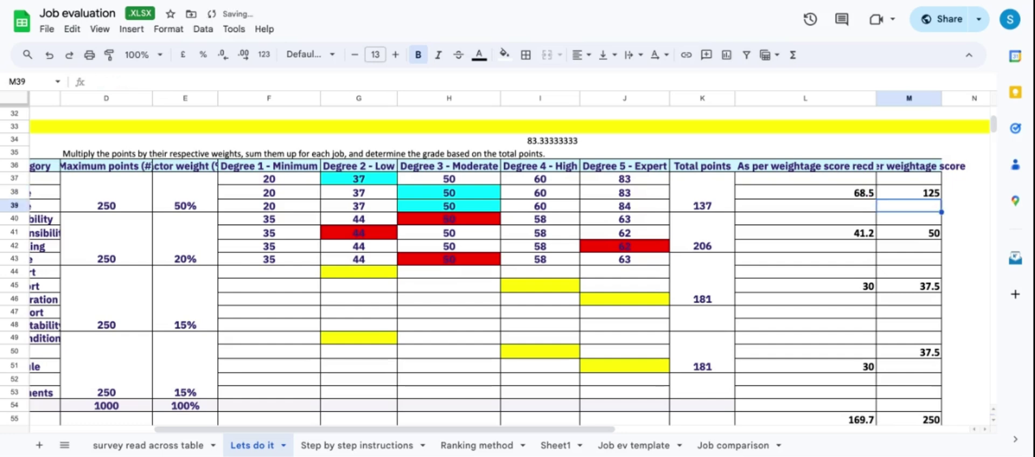
pyautogui.click(910, 193)
pyautogui.click(806, 192)
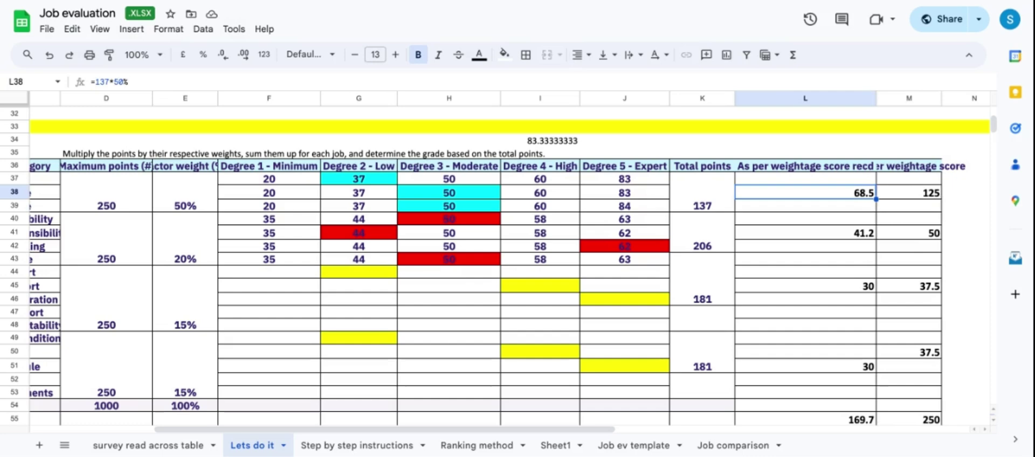
# Review the weighted scores of Responsibility, Effort and Working conditions in L41:M53 against their maximum points and factor weights.
pyautogui.click(857, 236)
pyautogui.moveTo(859, 244); pyautogui.dragTo(915, 393)
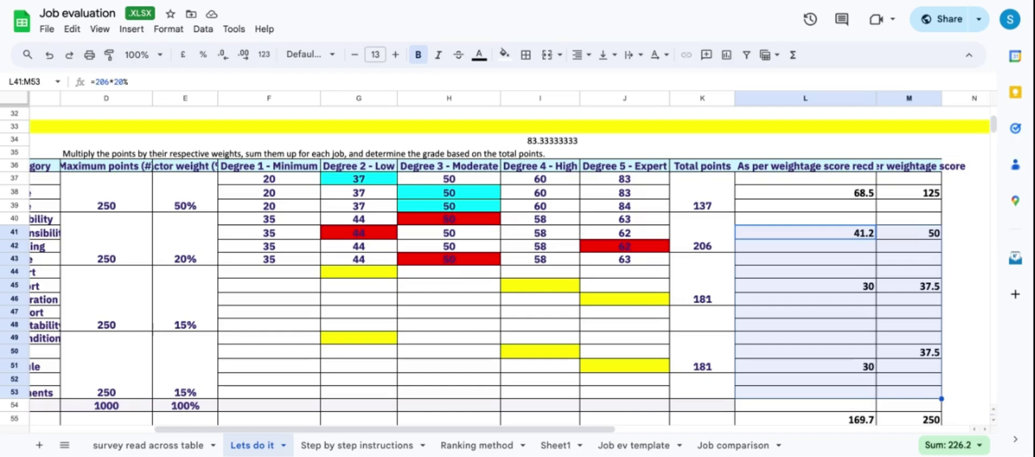
pyautogui.hscroll(-2, 33, 254)
pyautogui.hscroll(-3, 33, 254)
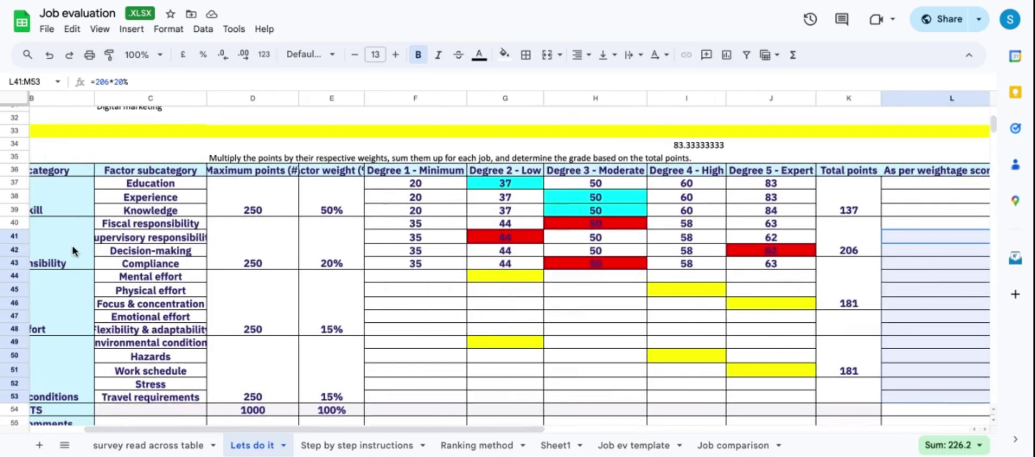
pyautogui.hscroll(6, 76, 249)
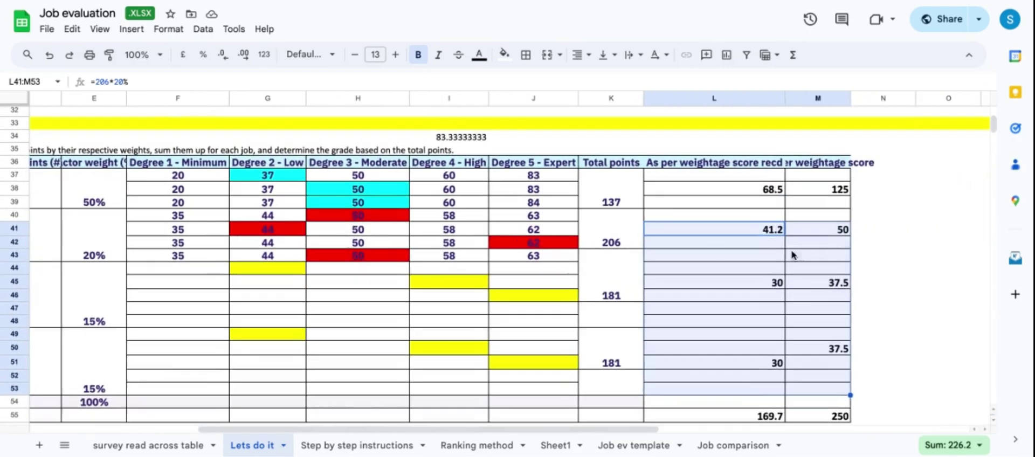
pyautogui.scroll(-3, 793, 256)
pyautogui.scroll(-2, 794, 276)
pyautogui.scroll(5, 794, 276)
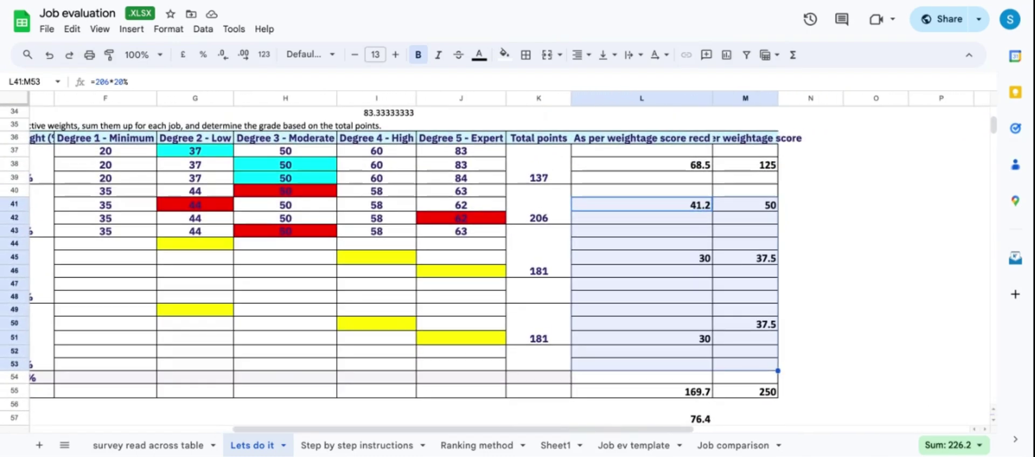
pyautogui.click(853, 258)
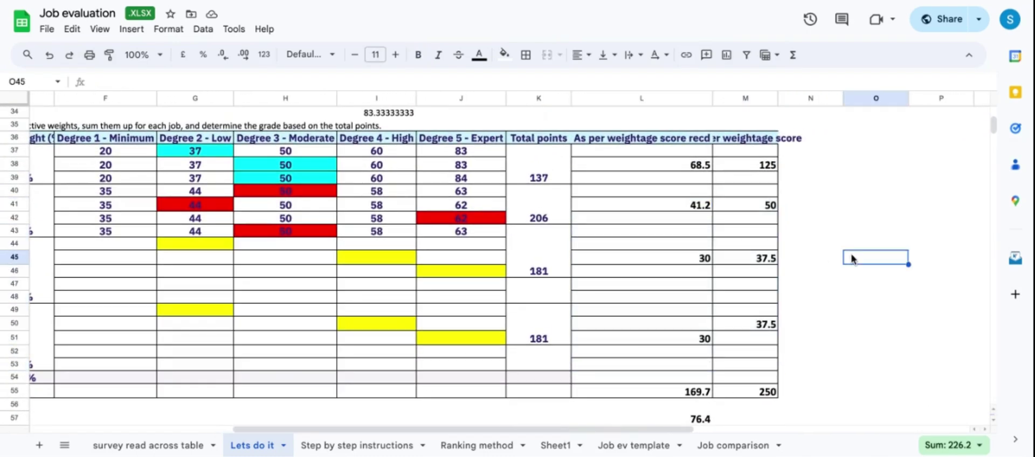
# Inspect the sum formulas for both weightage totals in L55 and M55 and the percentage formula in L57.
pyautogui.scroll(-3, 820, 257)
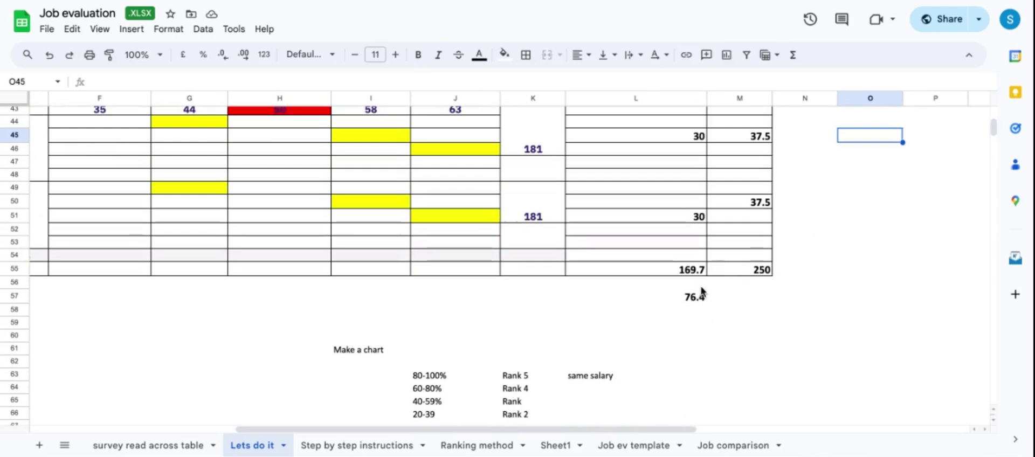
pyautogui.click(688, 270)
pyautogui.click(763, 272)
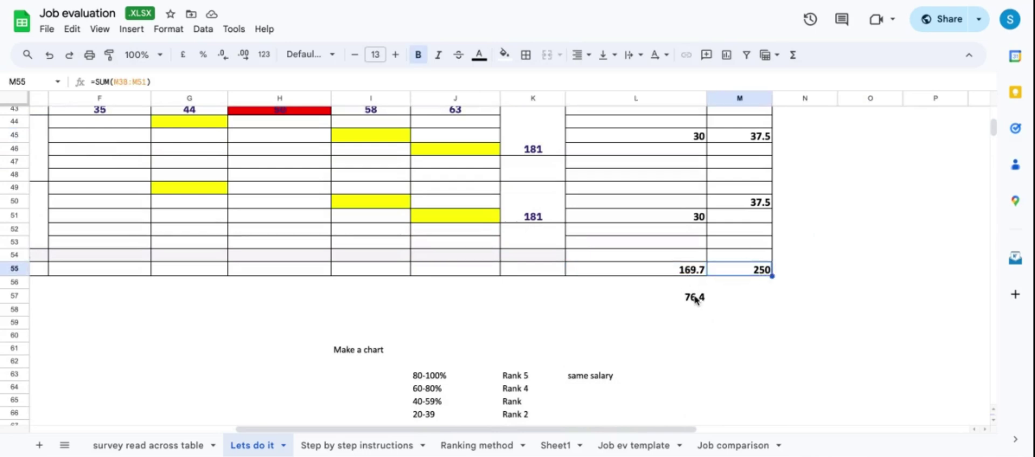
pyautogui.click(695, 300)
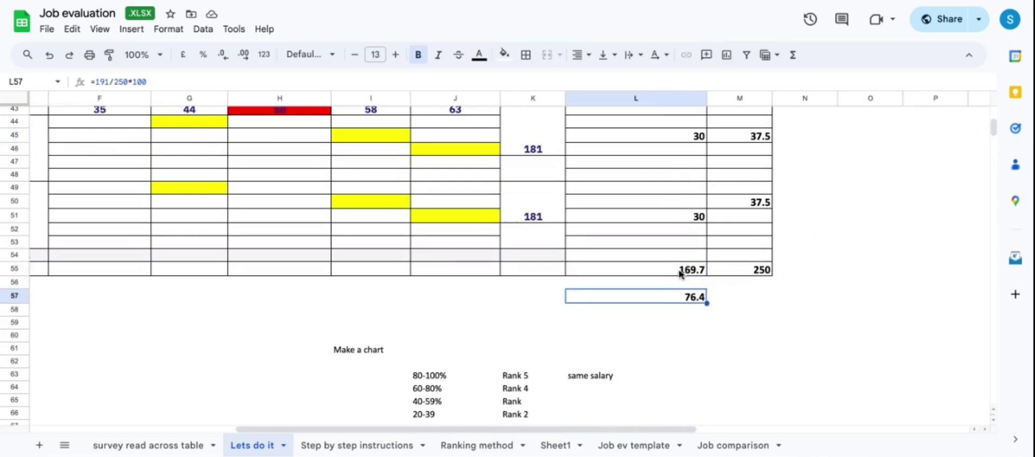
pyautogui.click(688, 272)
# Clear the existing weightage scores of the factors below Skill in L41:M52.
pyautogui.scroll(5, 682, 273)
pyautogui.scroll(-3, 679, 271)
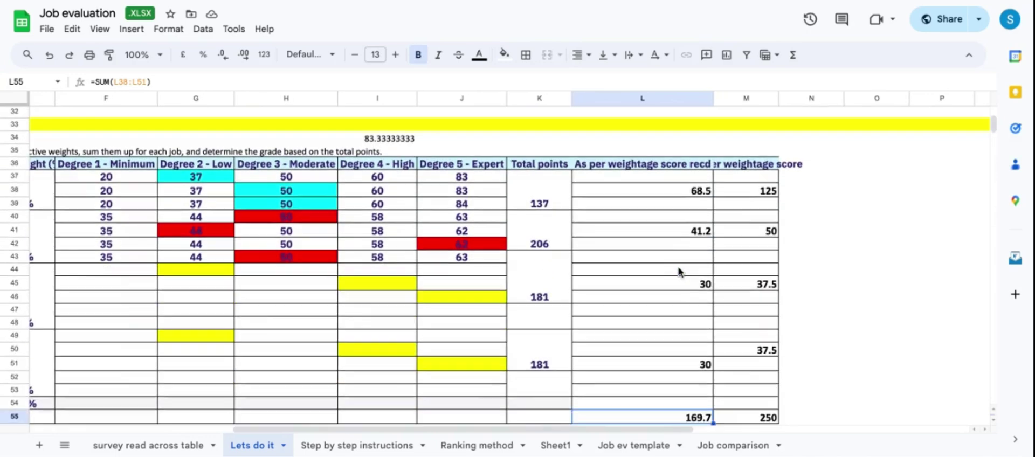
pyautogui.moveTo(696, 231); pyautogui.dragTo(725, 379)
pyautogui.press('Delete')
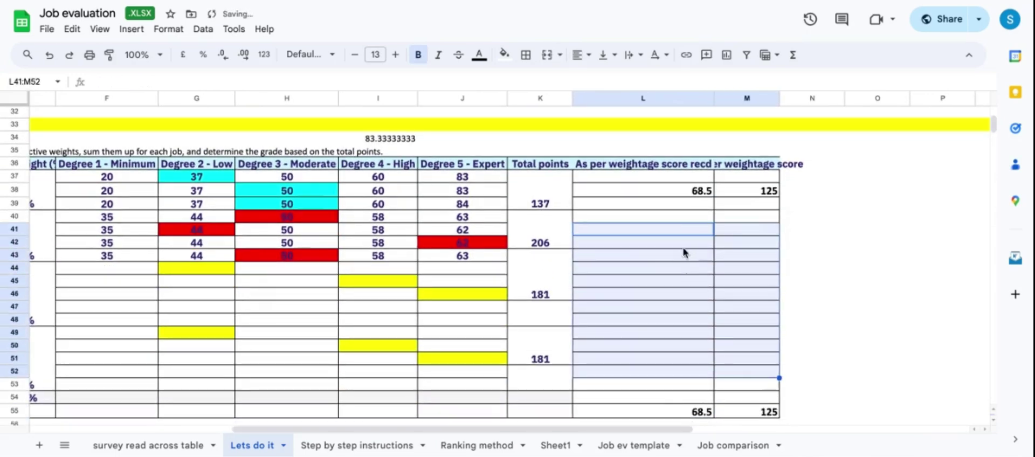
# Check the Responsibility factor's row and enter 50 as its weightage score received in L41.
pyautogui.hscroll(-5, 686, 252)
pyautogui.hscroll(4, 685, 252)
pyautogui.hscroll(-3, 684, 252)
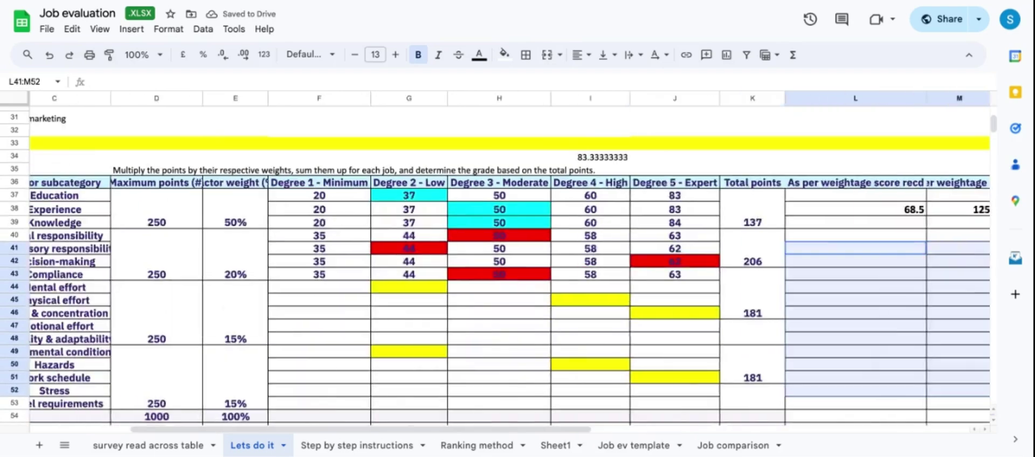
pyautogui.hscroll(-3, 496, 262)
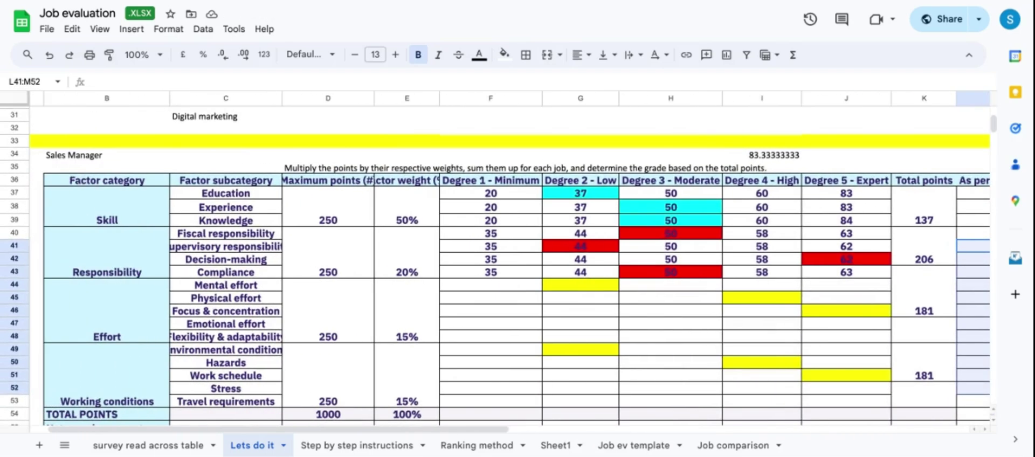
pyautogui.hscroll(6, 496, 262)
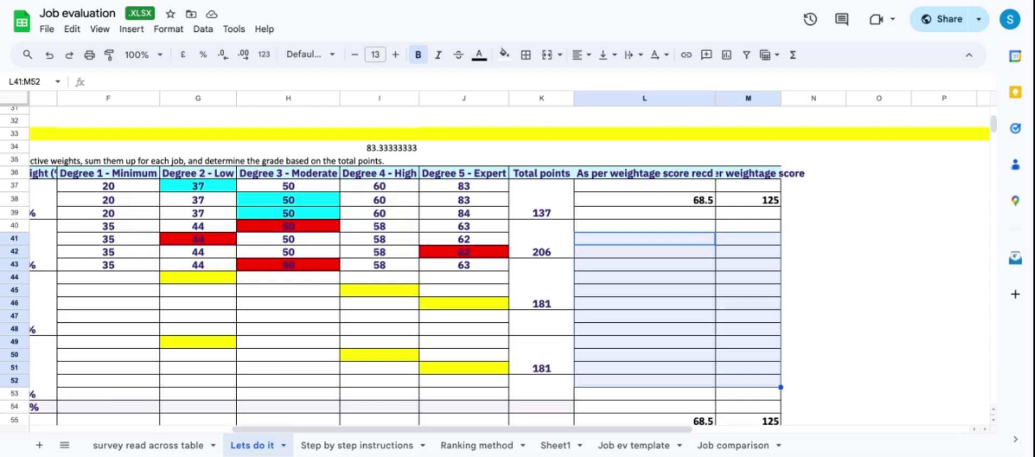
pyautogui.write('50')
# Enter 40 as Effort's weightage score received in L45.
pyautogui.click(701, 292)
pyautogui.hscroll(-3, 701, 293)
pyautogui.hscroll(6, 496, 262)
pyautogui.write('40')
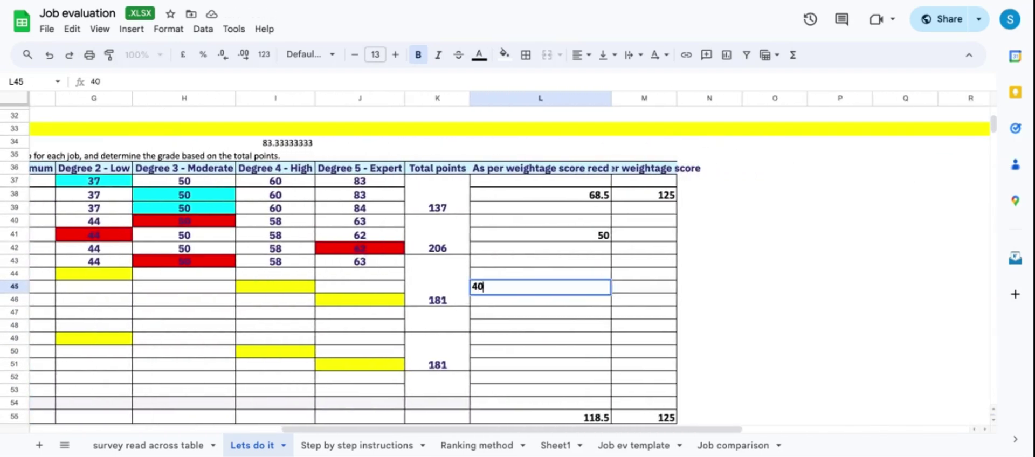
pyautogui.press('Return')
# Enter 30 as the weightage score received for Working conditions in L51.
pyautogui.press('Down')
pyautogui.press('Down')
pyautogui.press('Down')
pyautogui.press('Down')
pyautogui.press('Down')
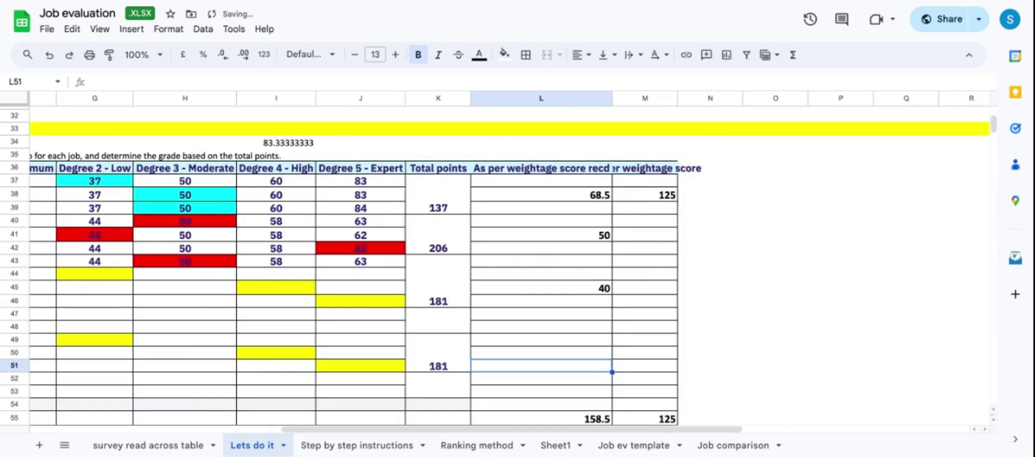
pyautogui.hscroll(-6, 577, 186)
pyautogui.hscroll(8, 577, 186)
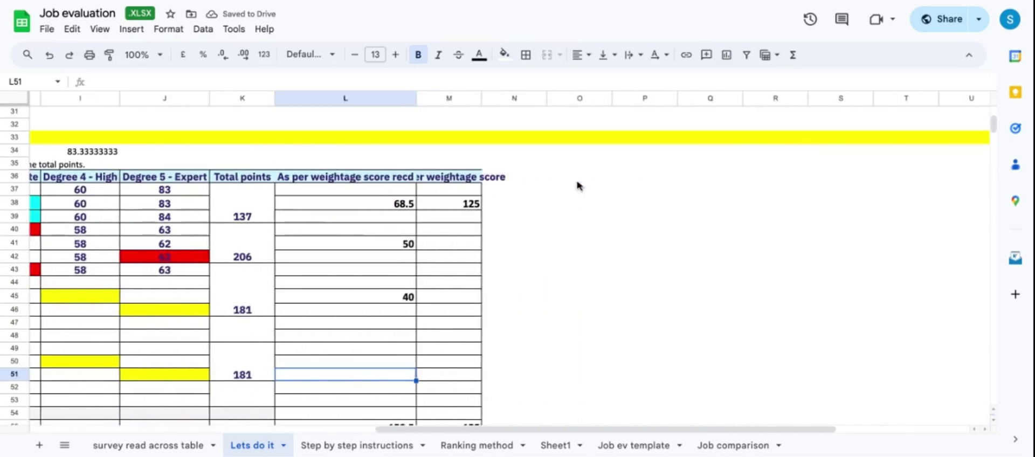
pyautogui.write('30')
pyautogui.click(545, 327)
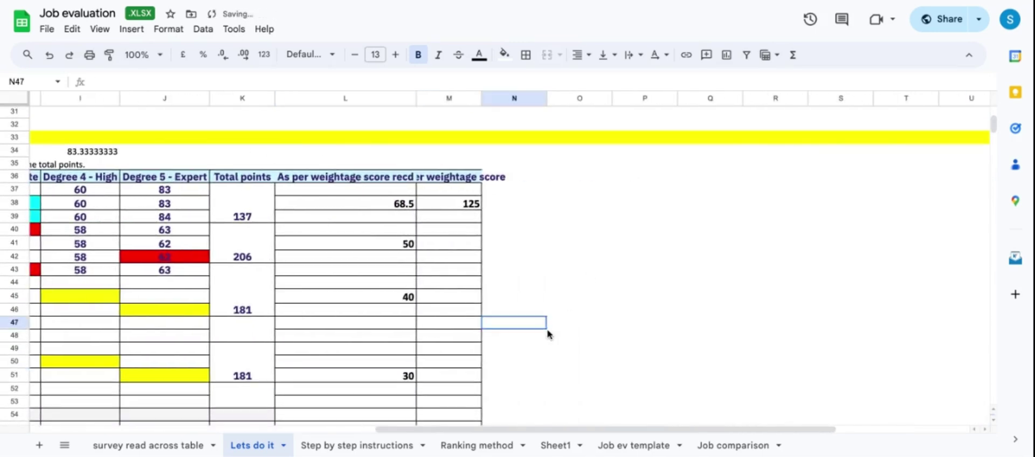
# Re-enter the total of the weightage scores received in L55 as =SUM(L38:L51).
pyautogui.scroll(-3, 548, 335)
pyautogui.click(403, 335)
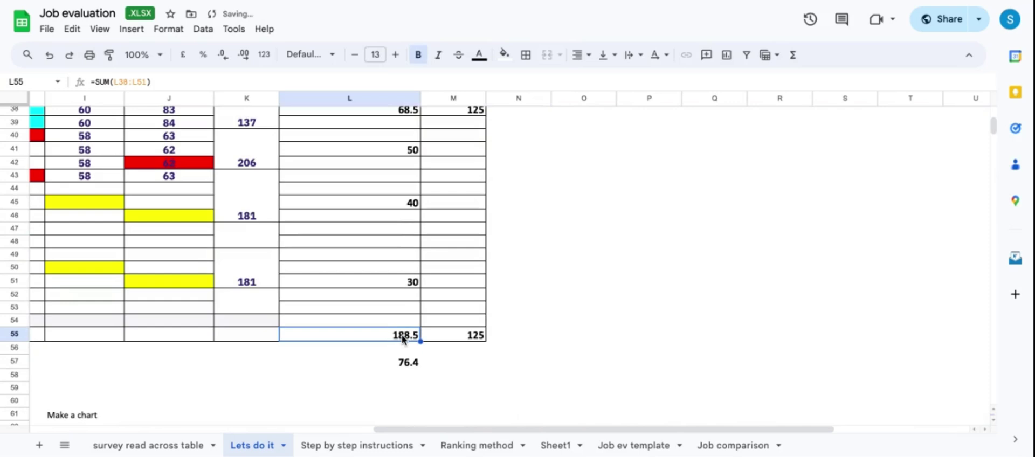
pyautogui.write('=SUM(')
pyautogui.scroll(3, 403, 339)
pyautogui.moveTo(405, 223); pyautogui.dragTo(402, 400)
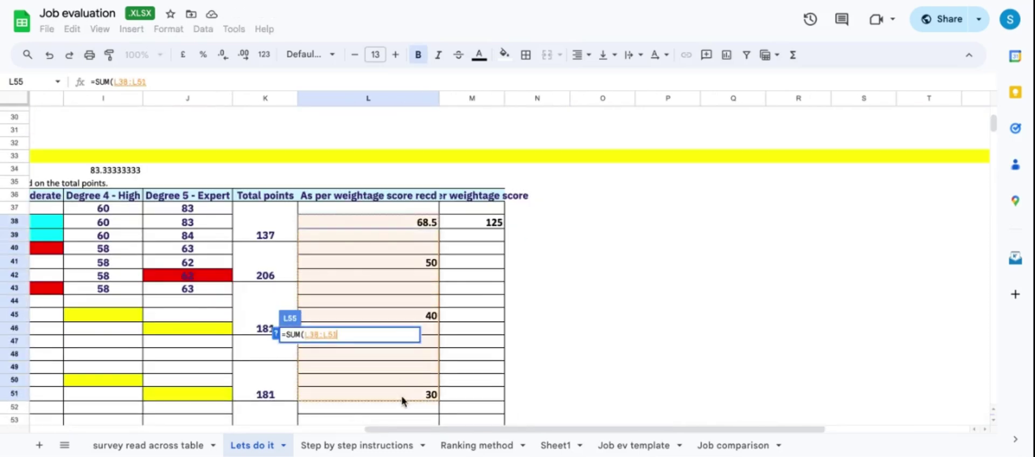
pyautogui.write(')')
pyautogui.press('Return')
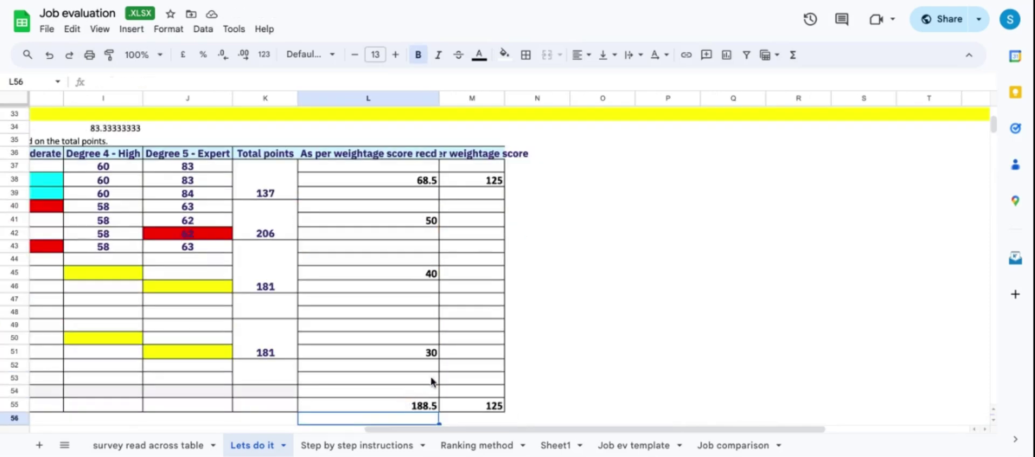
# Check Responsibility's maximum points and factor weight, and enter =250*20% as its maximum weightage score in M41.
pyautogui.scroll(-1, 458, 269)
pyautogui.click(485, 183)
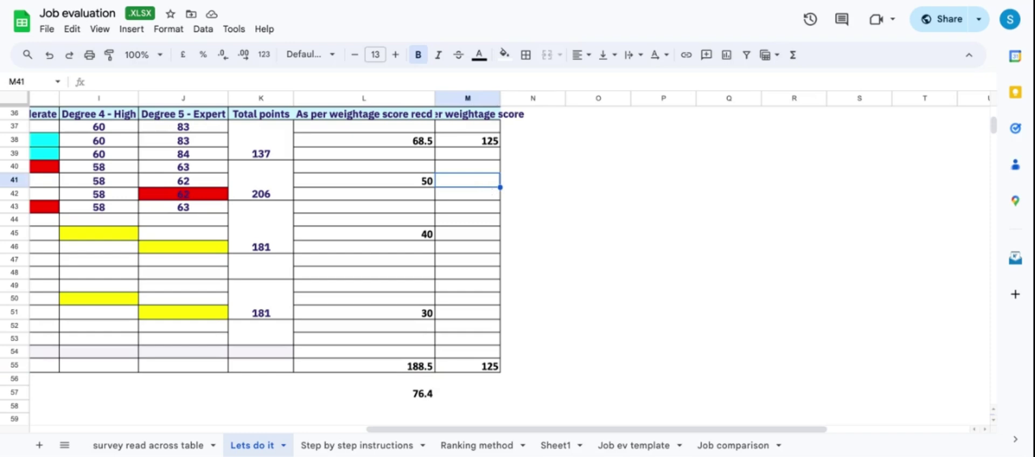
pyautogui.write('=')
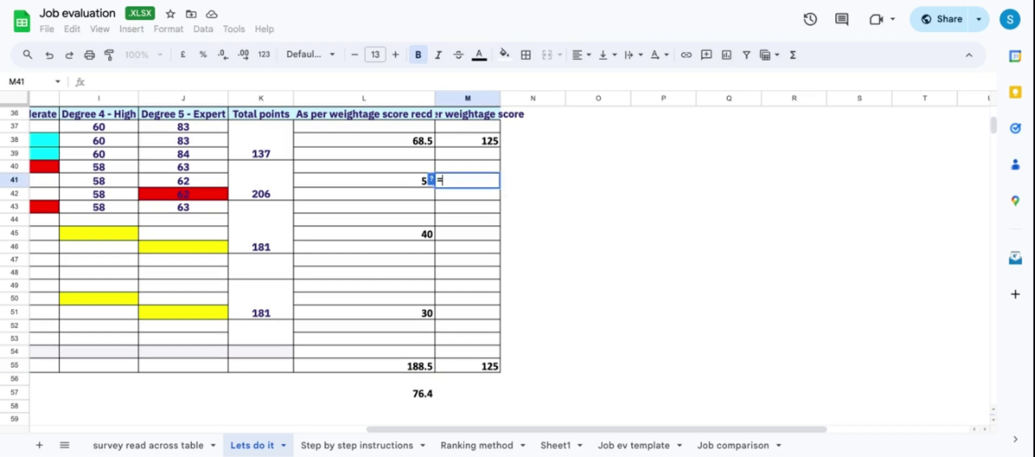
pyautogui.hscroll(-5, 469, 193)
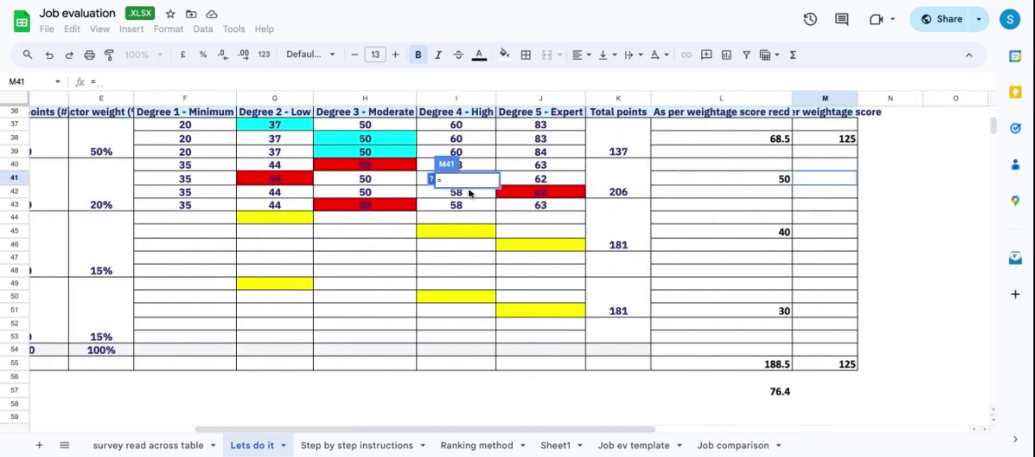
pyautogui.hscroll(5, 539, 216)
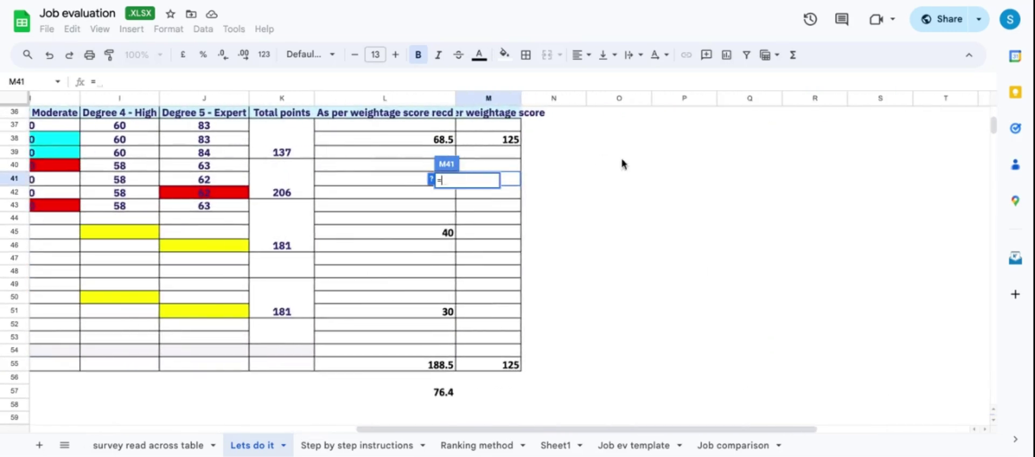
pyautogui.write('250*')
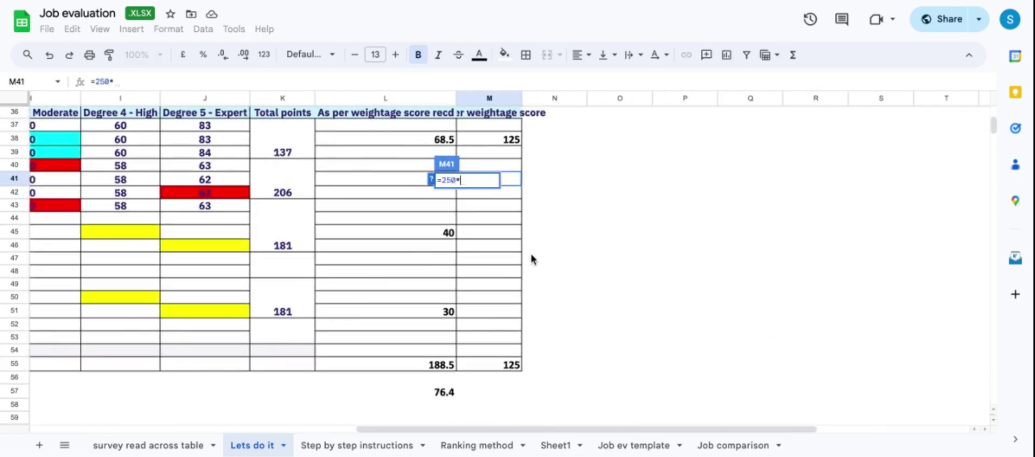
pyautogui.hscroll(-5, 531, 259)
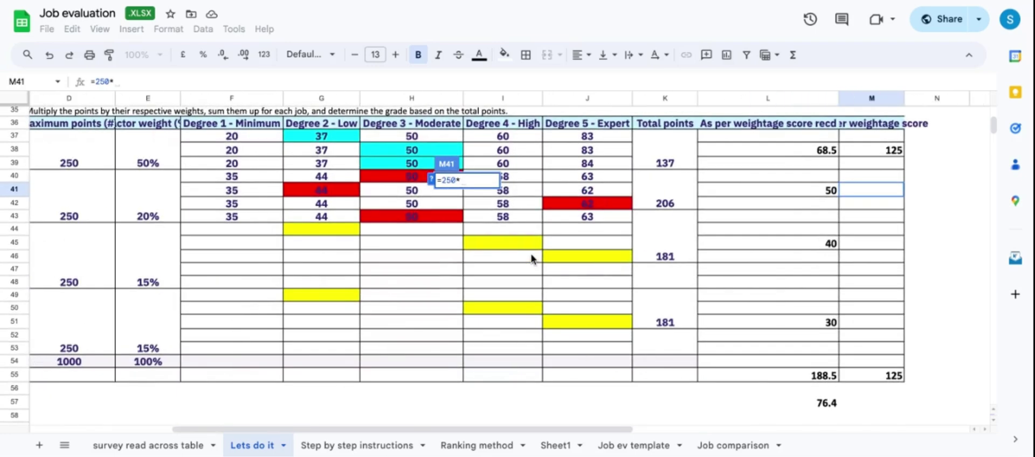
pyautogui.hscroll(3, 531, 259)
pyautogui.hscroll(2, 531, 259)
pyautogui.write('20%')
pyautogui.press('Return')
# Enter =25*1.5 as Effort's maximum weightage score in M45.
pyautogui.click(531, 248)
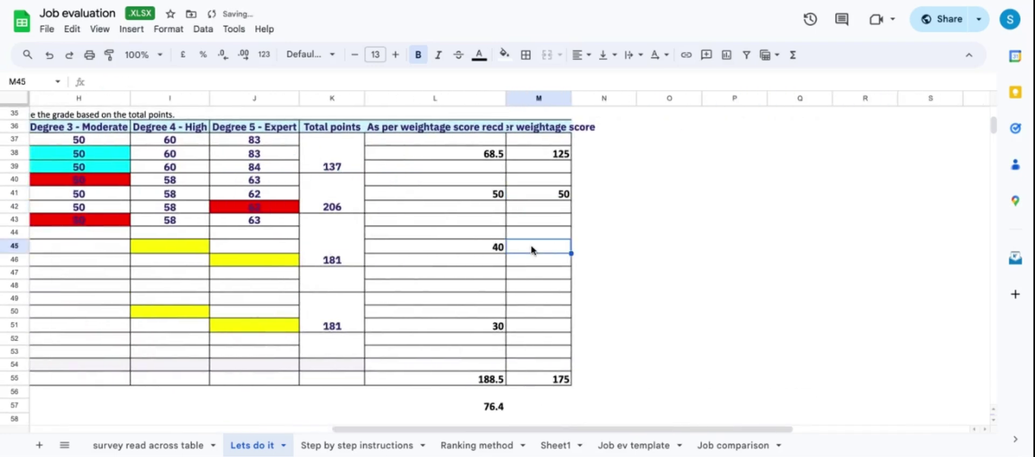
pyautogui.write('=2')
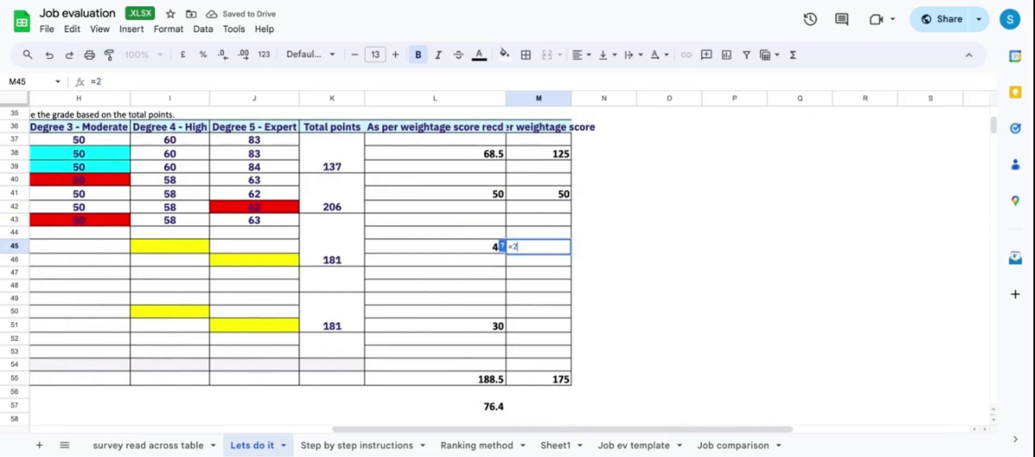
pyautogui.write('5*1.5')
pyautogui.press('Return')
# Enter =250*15% as the maximum weightage score for Working conditions in M51.
pyautogui.press('Down')
pyautogui.press('Down')
pyautogui.press('Down')
pyautogui.press('Down')
pyautogui.press('Down')
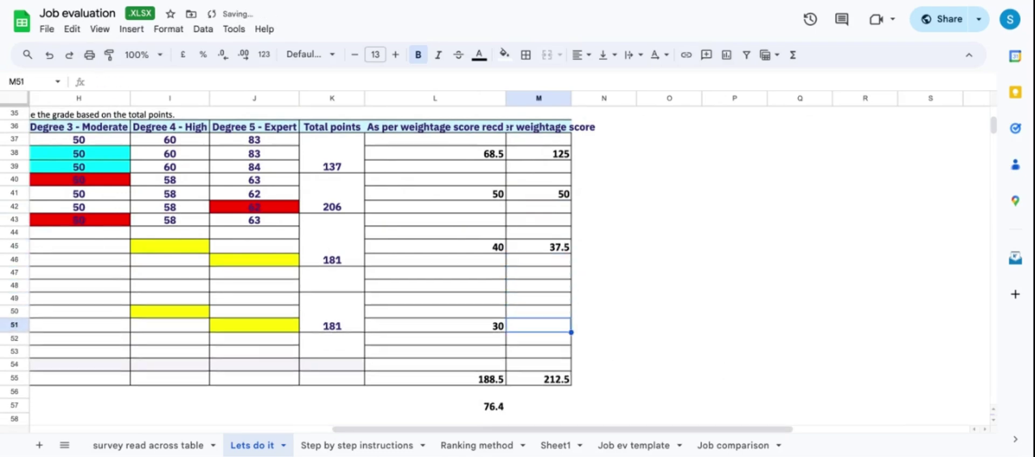
pyautogui.write('=250*15')
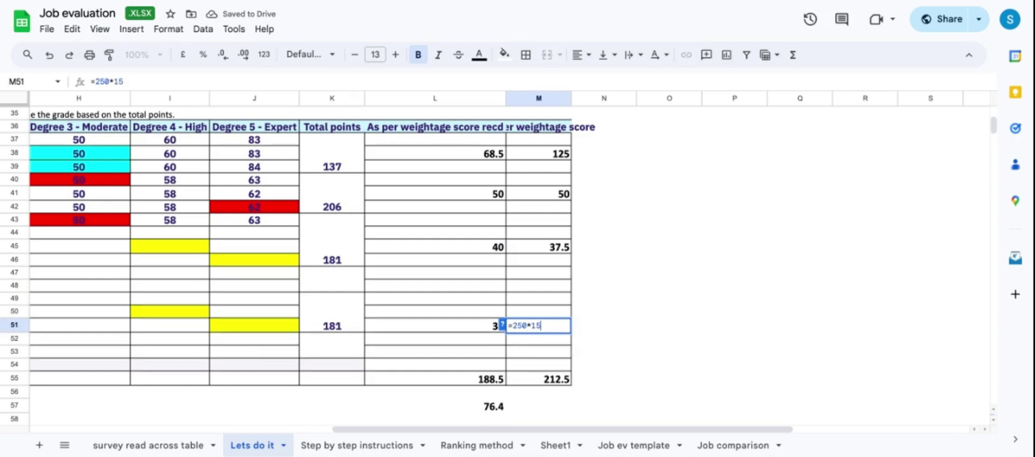
pyautogui.write('%')
pyautogui.press('Return')
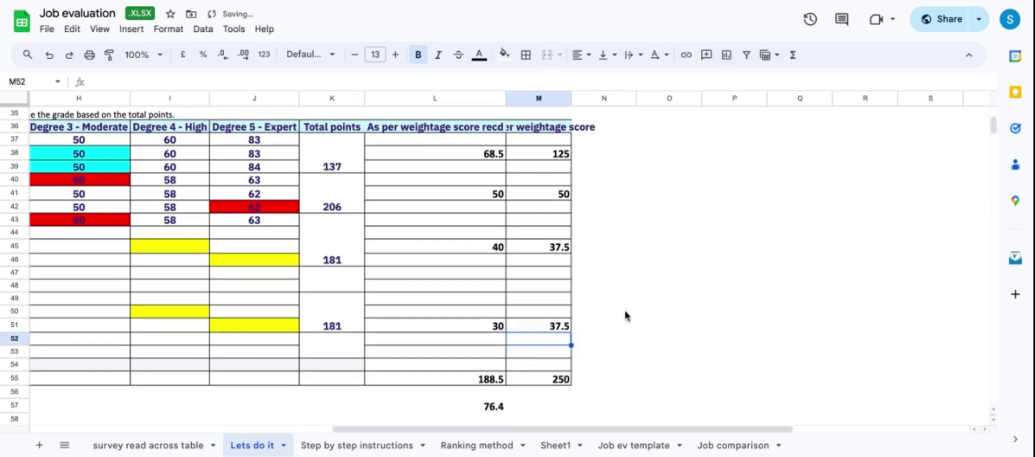
# Compare the weightage scores received and their total with the maximum weightage scores, down to the percentage row.
pyautogui.click(618, 335)
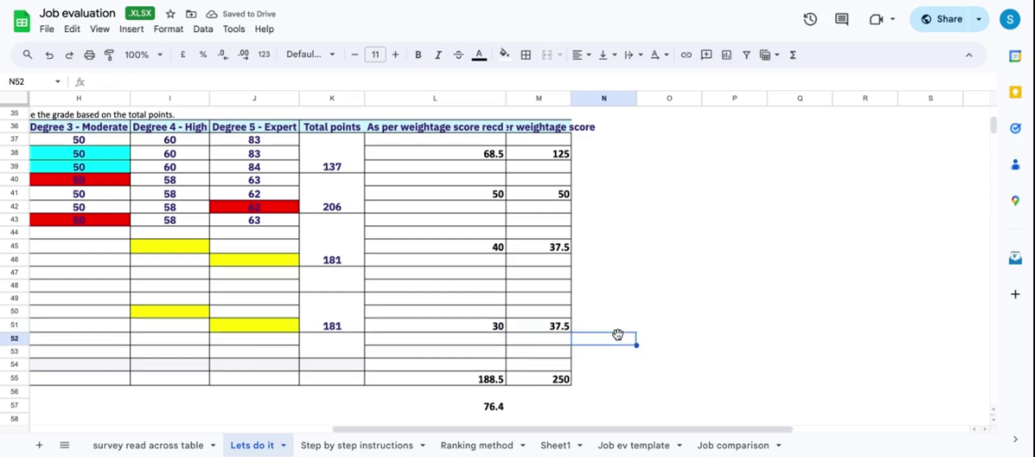
pyautogui.scroll(-2, 618, 335)
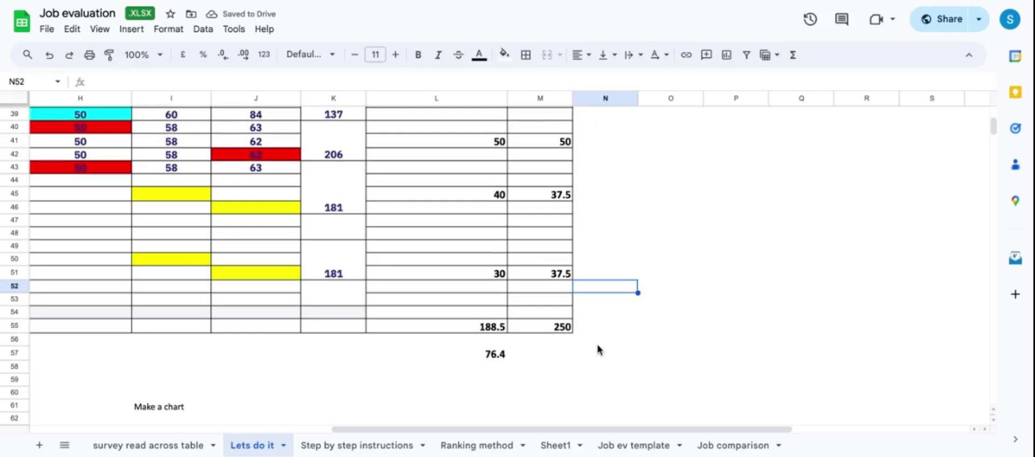
pyautogui.click(564, 355)
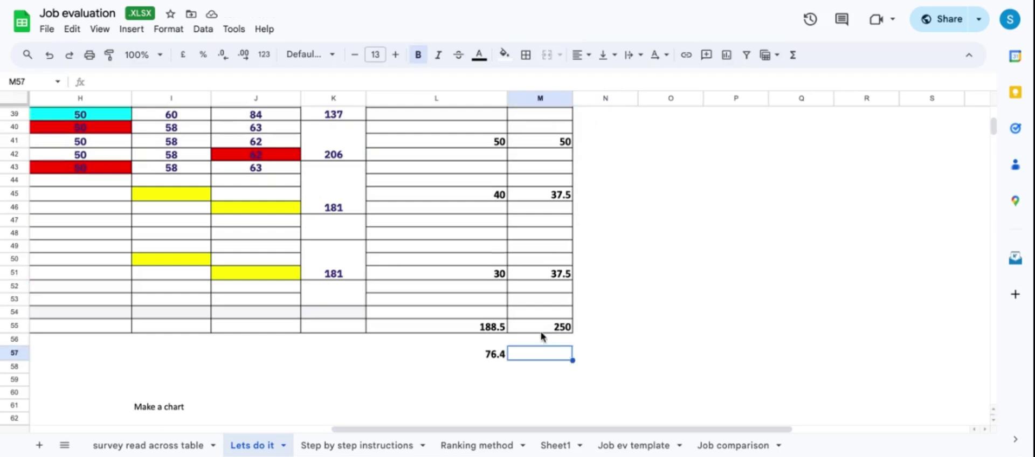
pyautogui.scroll(2, 542, 336)
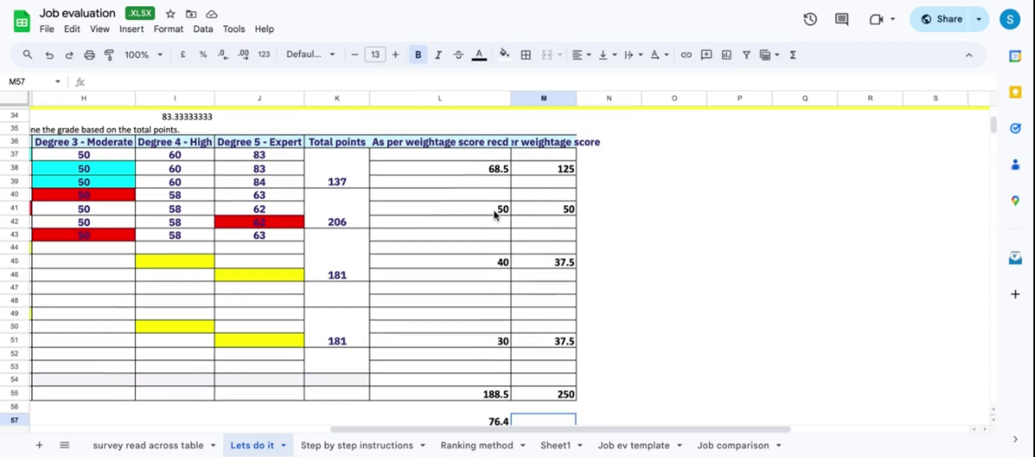
# Set the weightage scores received to 20 for Responsibility in L41 and 20 for Effort in L45.
pyautogui.click(495, 214)
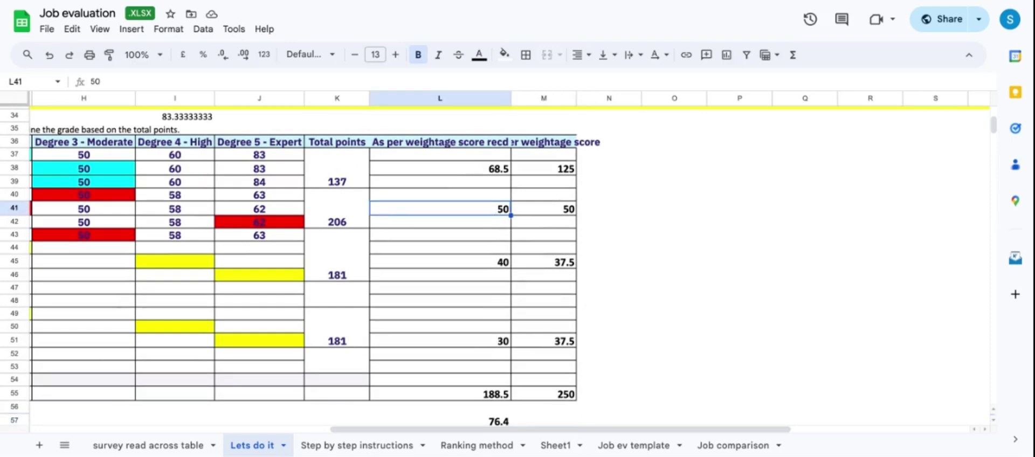
pyautogui.write('20')
pyautogui.press('Return')
pyautogui.press('Down')
pyautogui.press('Down')
pyautogui.press('Down')
pyautogui.write('20')
# Set the weightage score received for Working conditions to 10 in L51.
pyautogui.press('Down')
pyautogui.press('Down')
pyautogui.press('Down')
pyautogui.press('Down')
pyautogui.press('Down')
pyautogui.press('Down')
pyautogui.write('10')
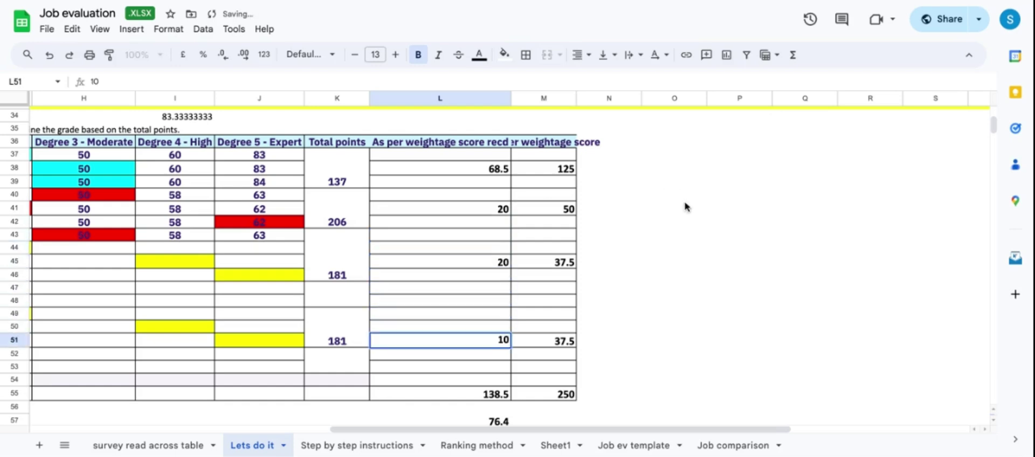
pyautogui.click(678, 195)
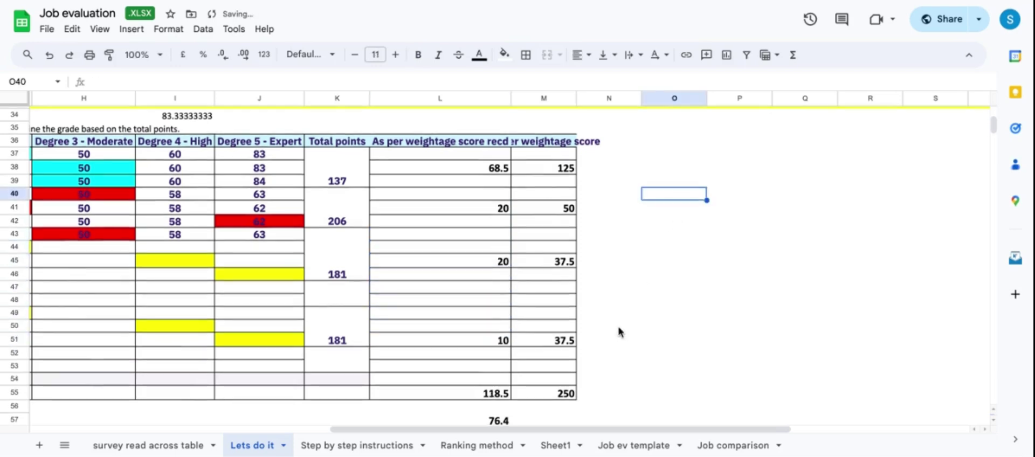
# Replace the percentage formula in L57, below the total weightage score received, with =118/250*100.
pyautogui.scroll(-3, 637, 330)
pyautogui.moveTo(653, 318); pyautogui.dragTo(654, 331)
pyautogui.click(501, 319)
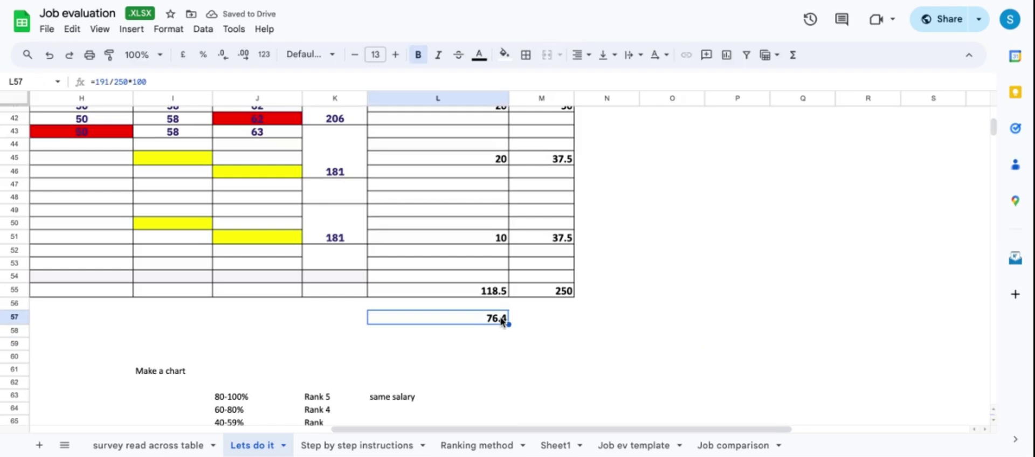
pyautogui.write('=')
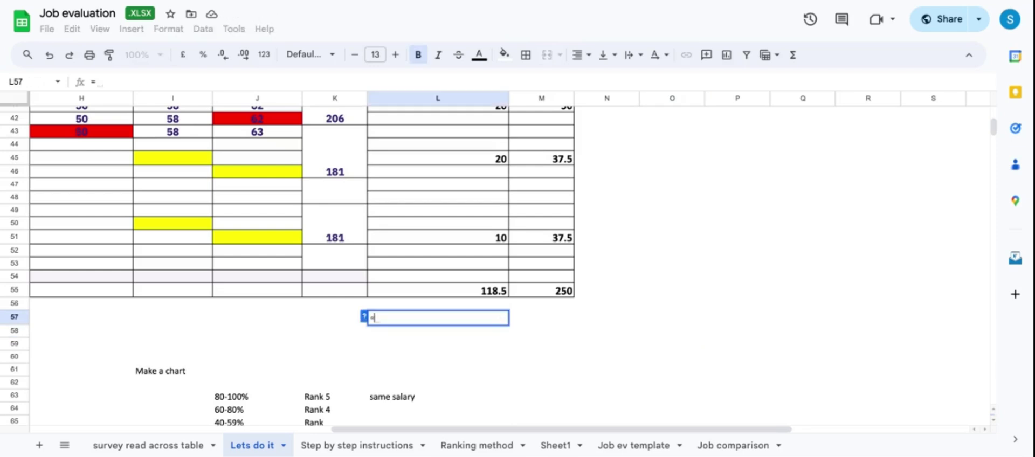
pyautogui.write('118')
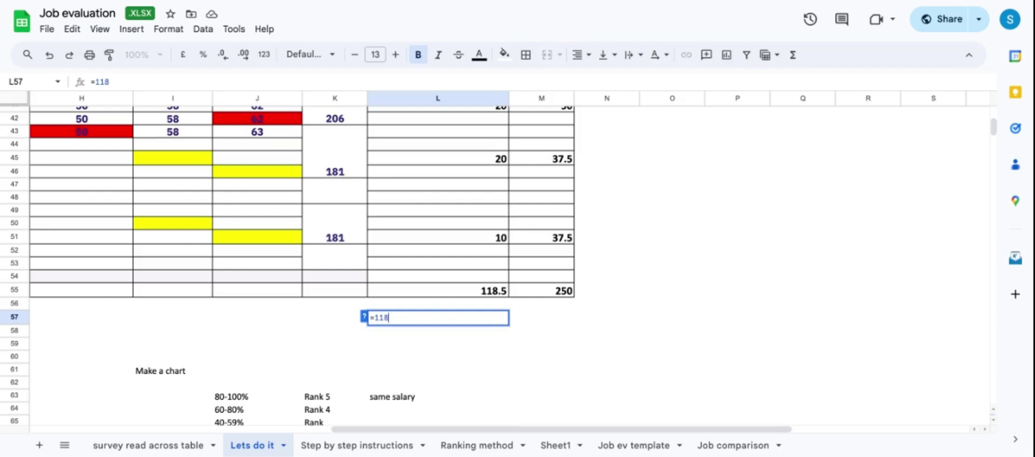
pyautogui.write('/250*100')
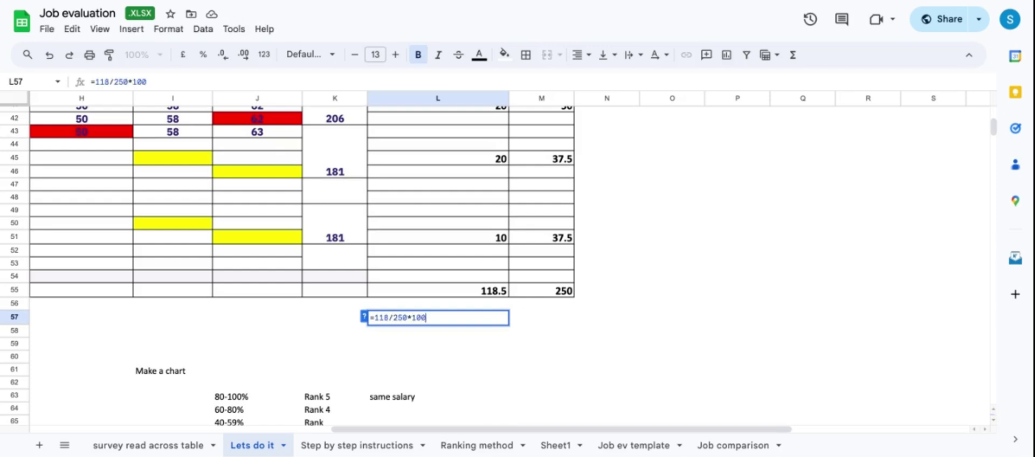
pyautogui.press('Return')
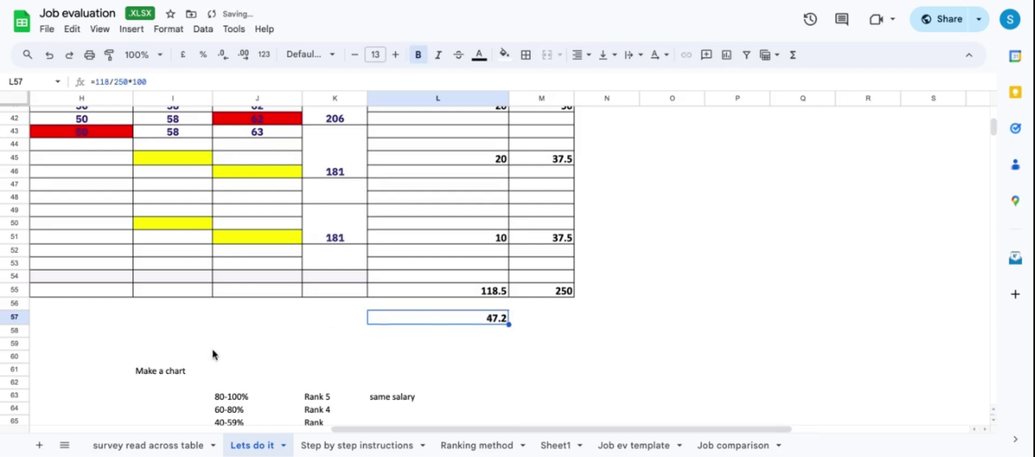
# Complete the rank label for the 40-59% band as Rank 3 in K65.
pyautogui.scroll(-3, 213, 356)
pyautogui.click(279, 362)
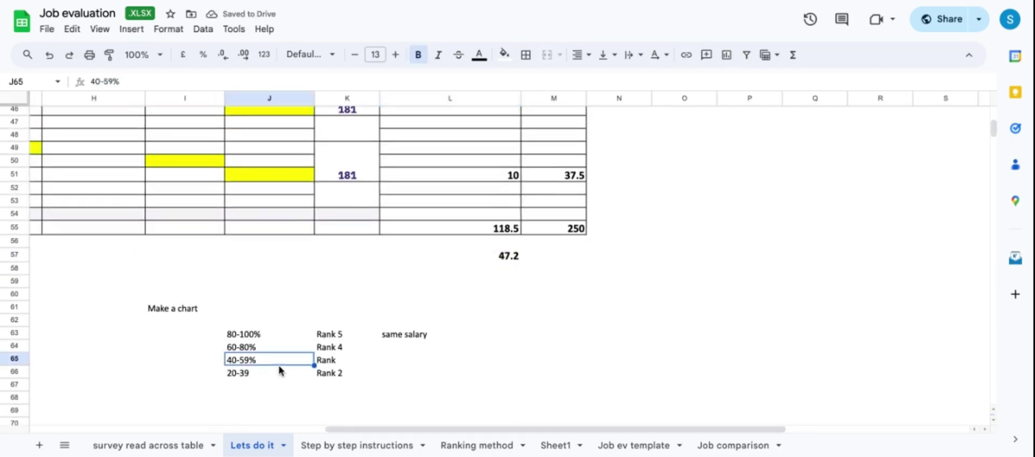
pyautogui.click(342, 367)
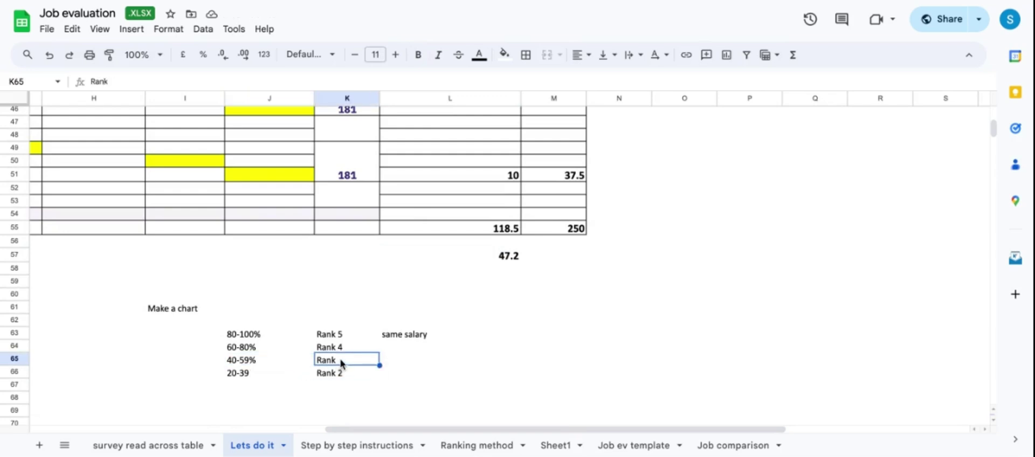
pyautogui.doubleClick(345, 362)
pyautogui.write('3')
pyautogui.click(442, 390)
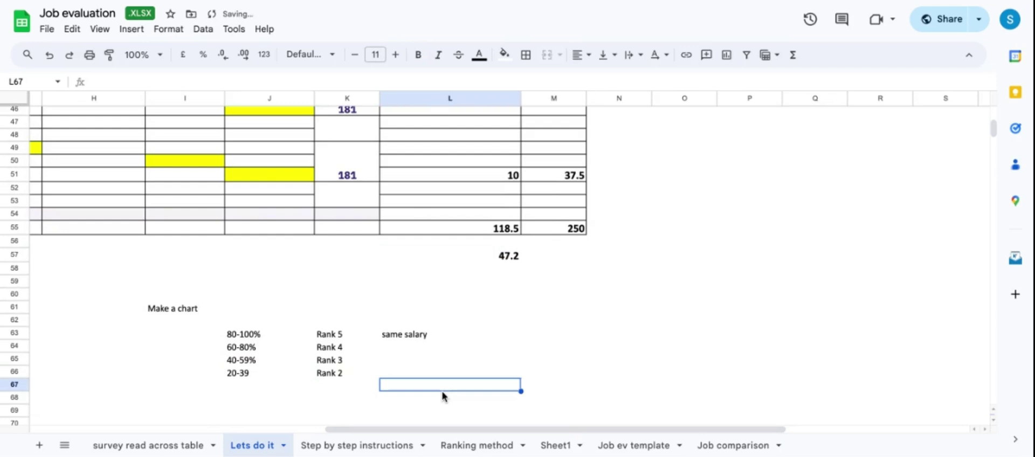
# Review the chart of percentage bands and ranks against the Sales Manager's evaluation table.
pyautogui.moveTo(175, 309); pyautogui.dragTo(407, 398)
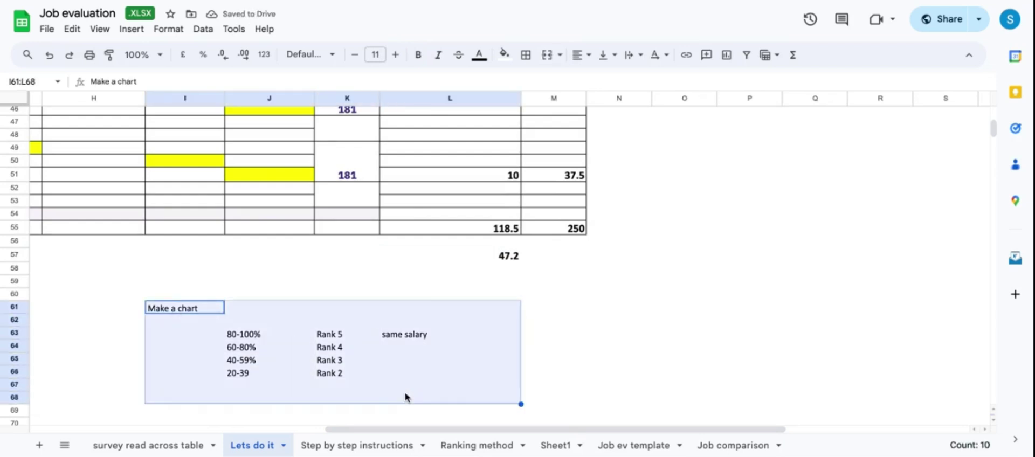
pyautogui.click(407, 398)
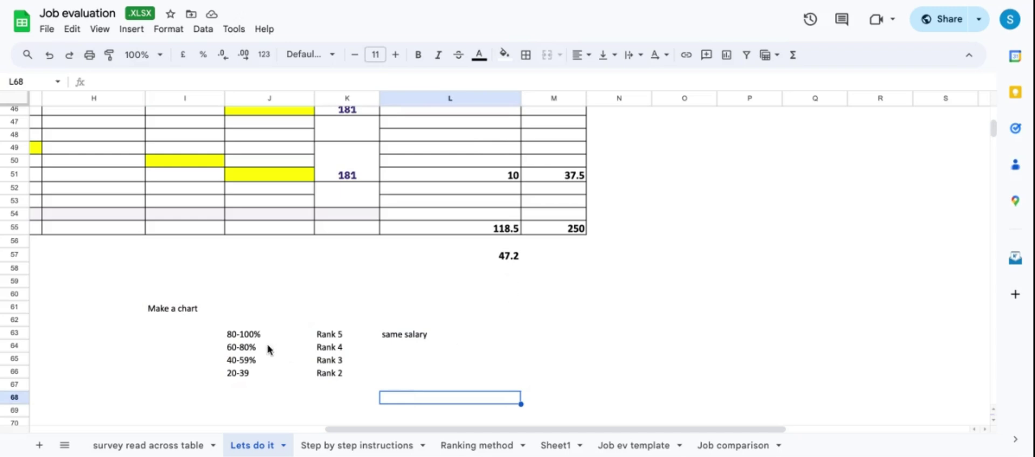
pyautogui.click(236, 362)
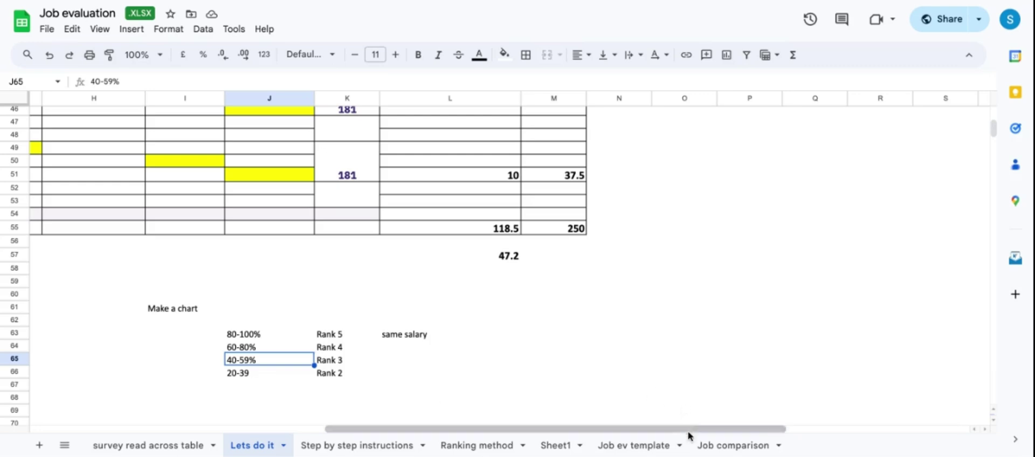
pyautogui.hscroll(-3, 487, 289)
pyautogui.hscroll(-5, 488, 289)
pyautogui.scroll(5, 488, 289)
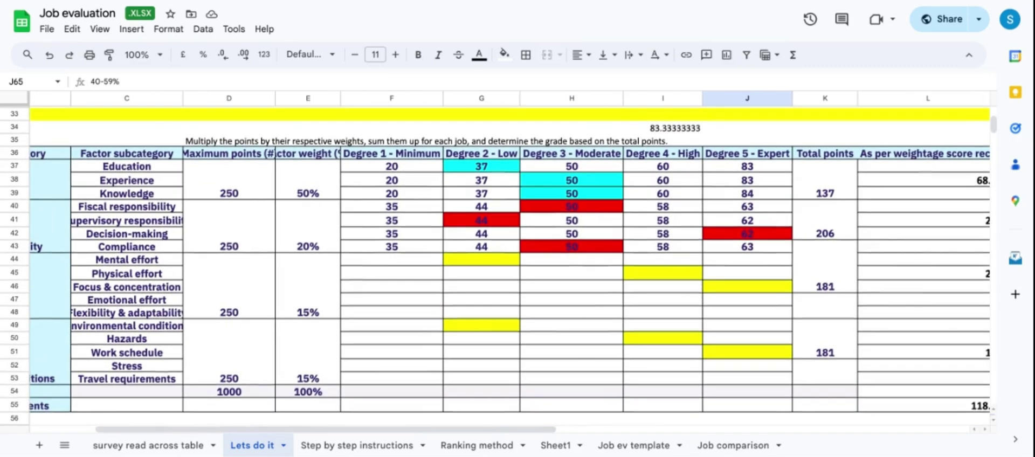
pyautogui.hscroll(-2, 488, 289)
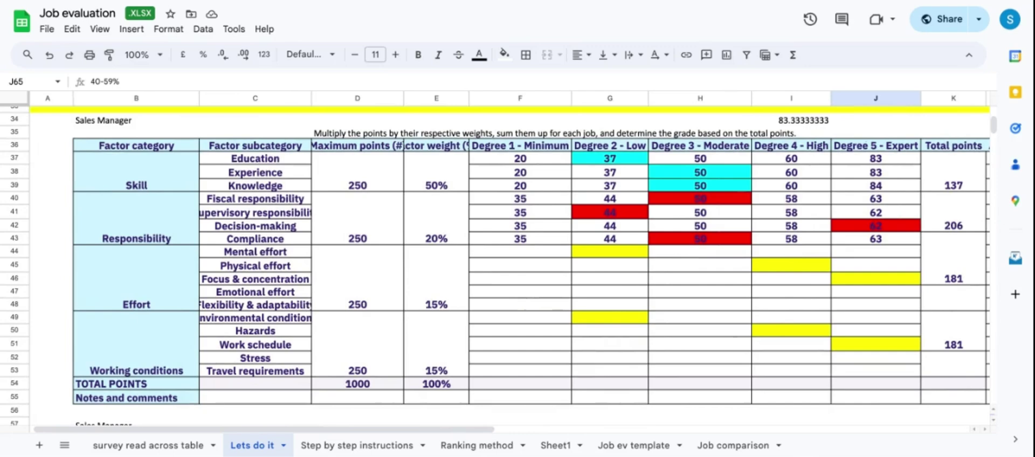
pyautogui.scroll(-5, 476, 285)
pyautogui.hscroll(3, 475, 285)
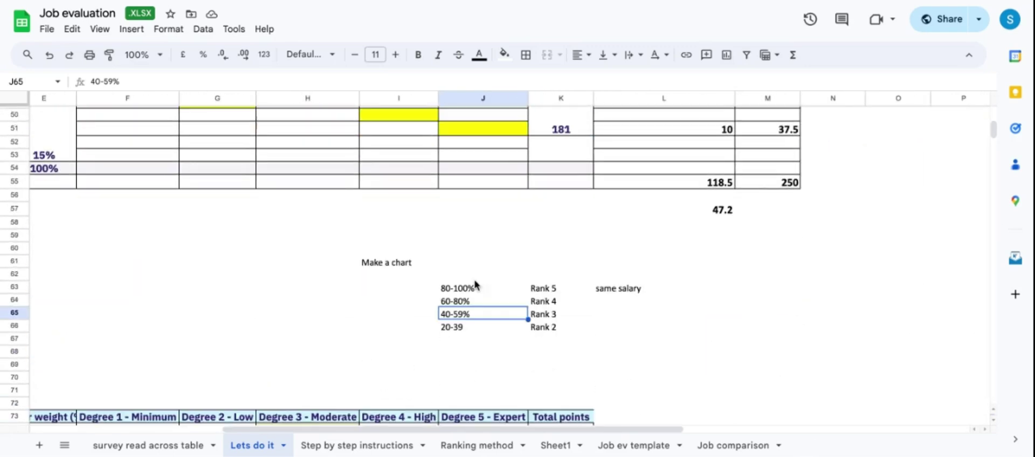
pyautogui.moveTo(541, 291); pyautogui.dragTo(553, 340)
# Look through the job levels of the different vendors on the survey read across table sheet.
pyautogui.click(159, 447)
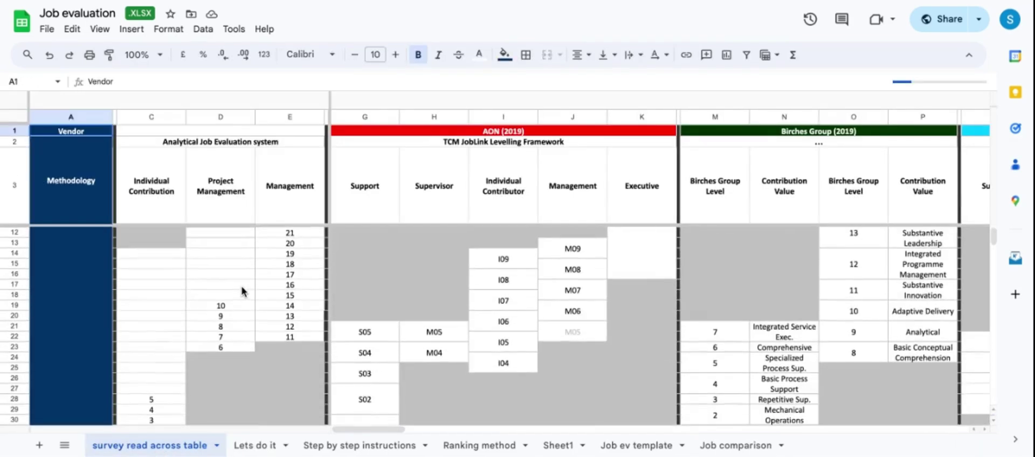
pyautogui.scroll(-1, 467, 354)
pyautogui.scroll(-2, 467, 355)
# Examine the Job Comparison Template's columns from Department through the factor scores and points in percentage to Salary.
pyautogui.click(736, 446)
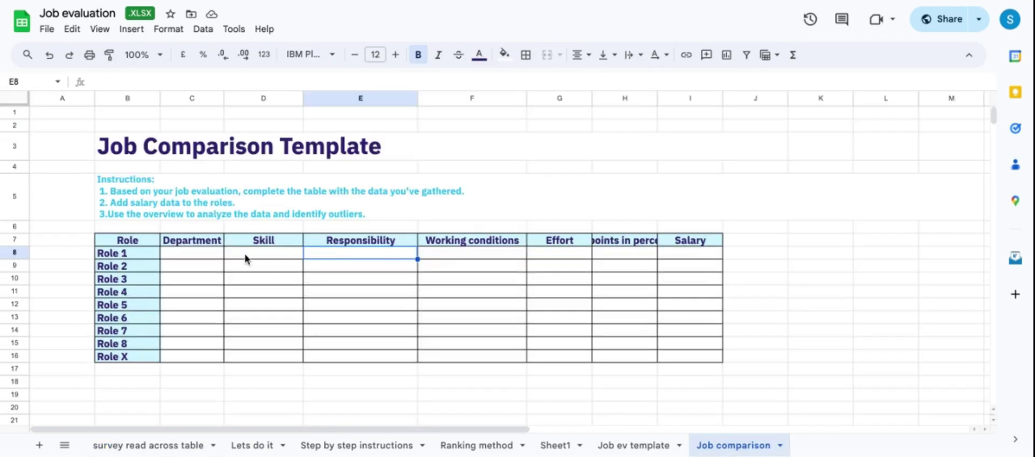
pyautogui.click(214, 255)
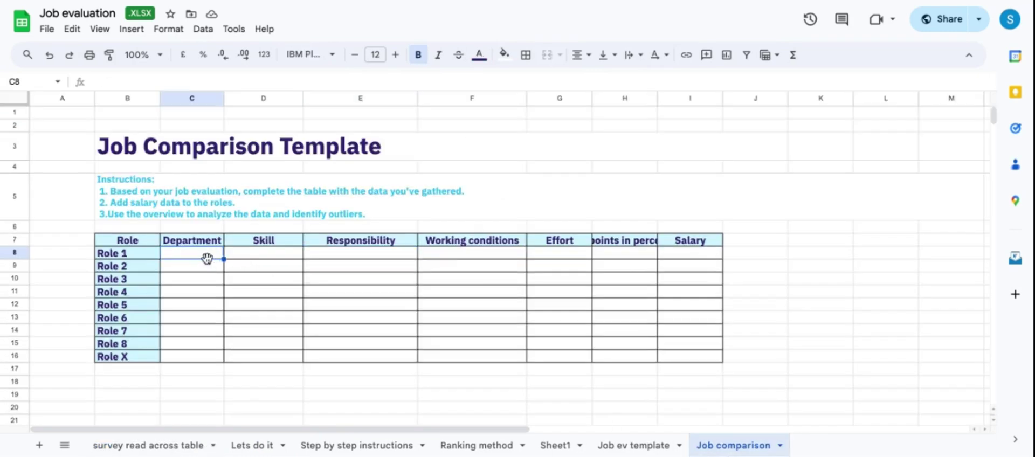
pyautogui.click(263, 258)
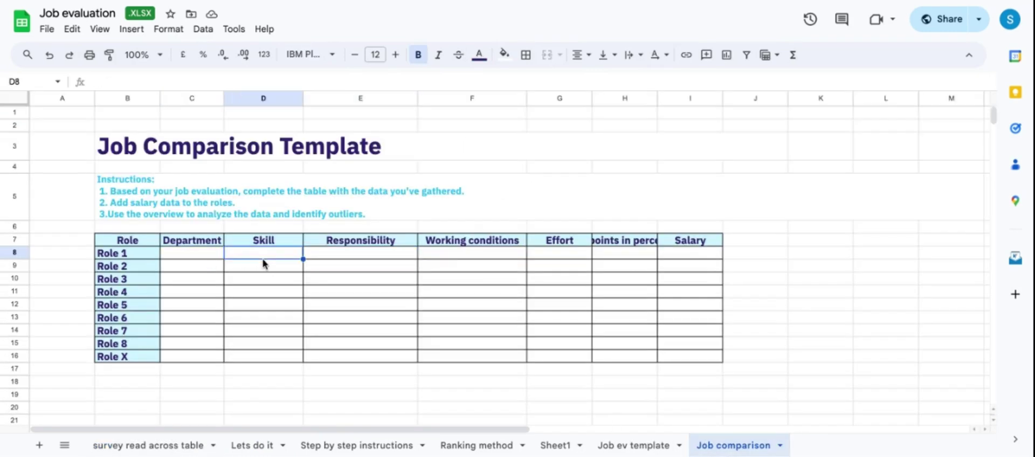
pyautogui.click(348, 256)
pyautogui.click(461, 264)
pyautogui.click(579, 268)
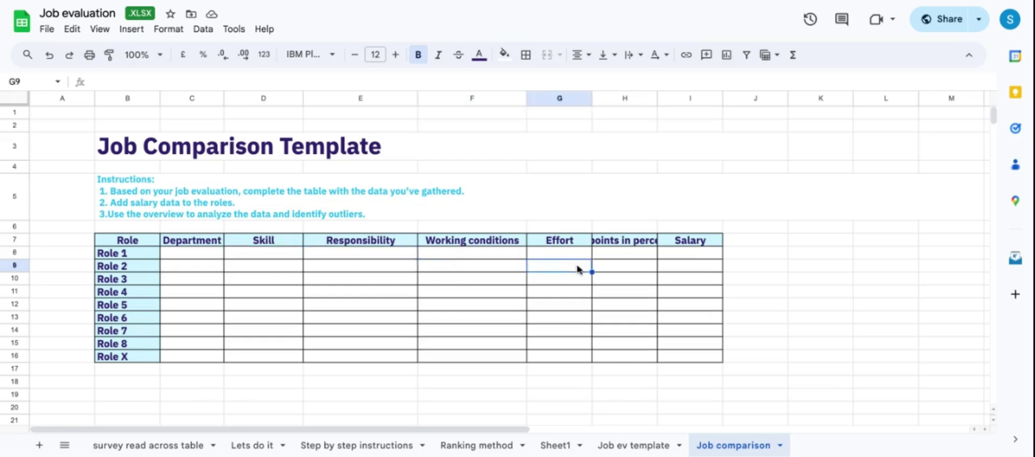
pyautogui.click(623, 258)
pyautogui.click(687, 257)
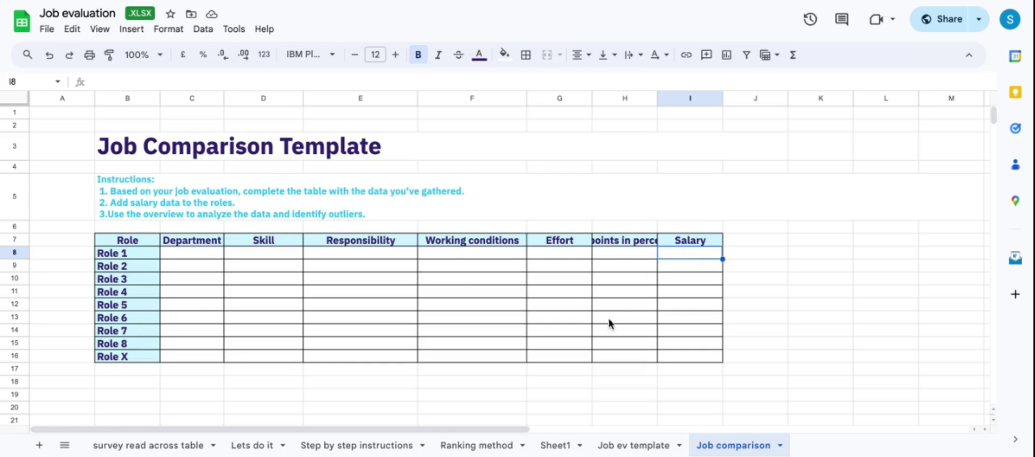
pyautogui.moveTo(624, 257); pyautogui.dragTo(649, 297)
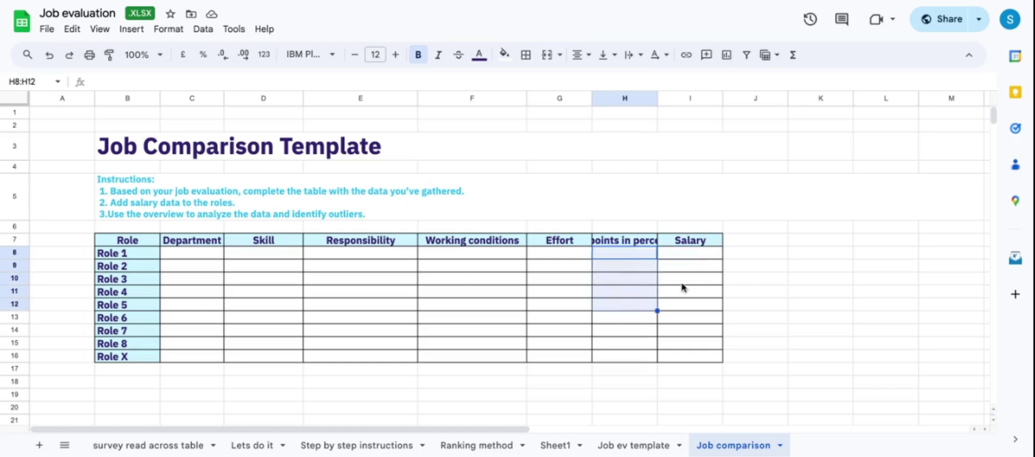
pyautogui.moveTo(698, 256); pyautogui.dragTo(698, 307)
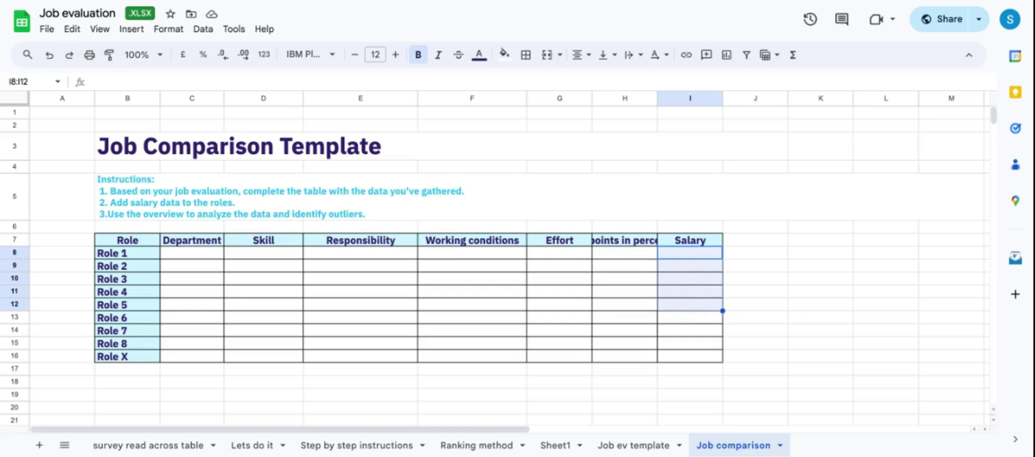
# Look over the factors, degrees and points of the evaluation table on the Job ev template sheet.
pyautogui.click(632, 445)
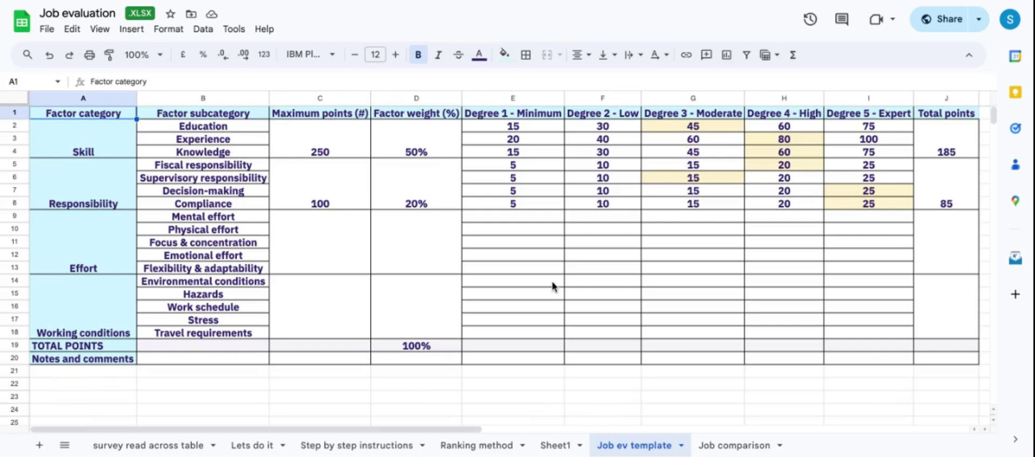
pyautogui.scroll(-5, 552, 286)
pyautogui.scroll(5, 552, 286)
# Review the Lets do it sheet from the departments and role lists down to the Sales Manager's evaluation table.
pyautogui.click(259, 446)
pyautogui.scroll(15, 293, 232)
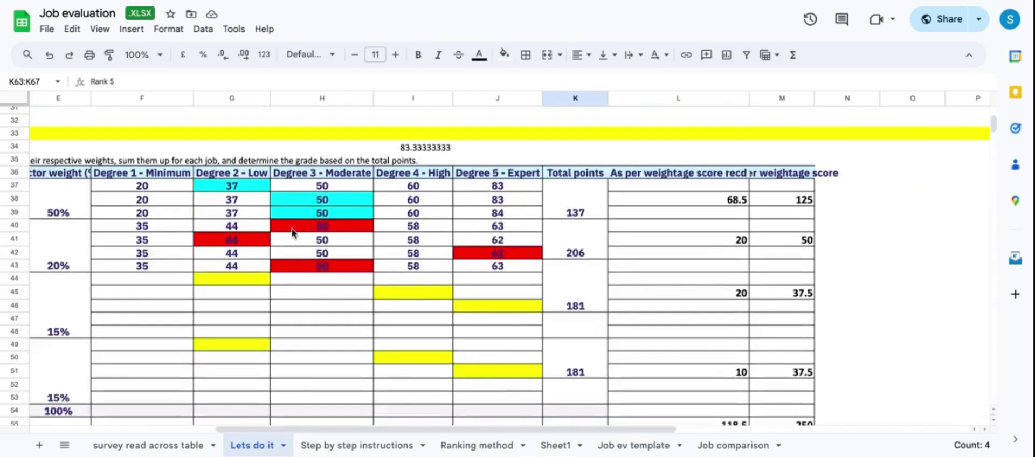
pyautogui.hscroll(-3, 292, 233)
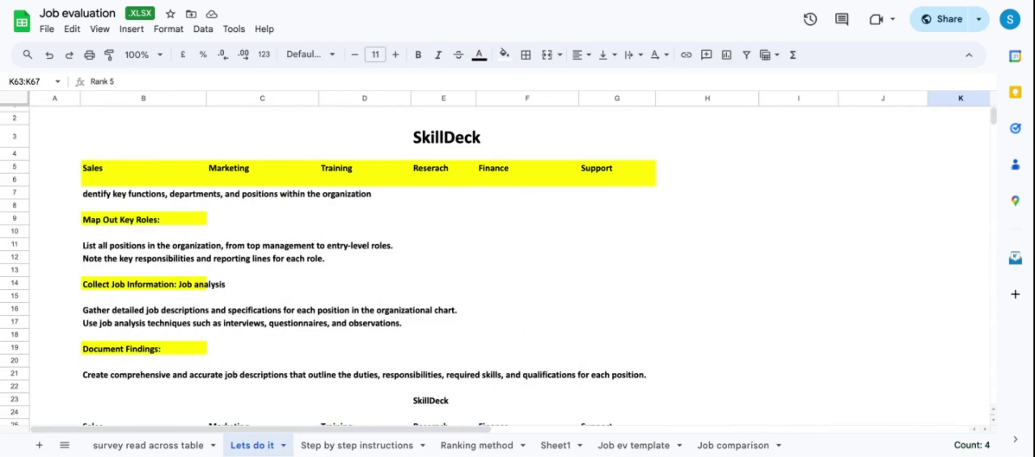
pyautogui.scroll(-3, 510, 265)
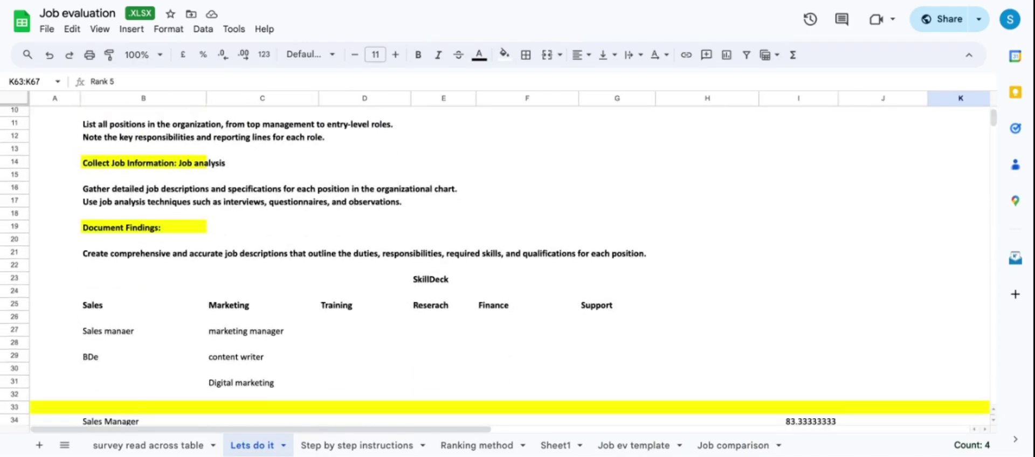
pyautogui.scroll(-1, 509, 265)
pyautogui.scroll(-2, 509, 264)
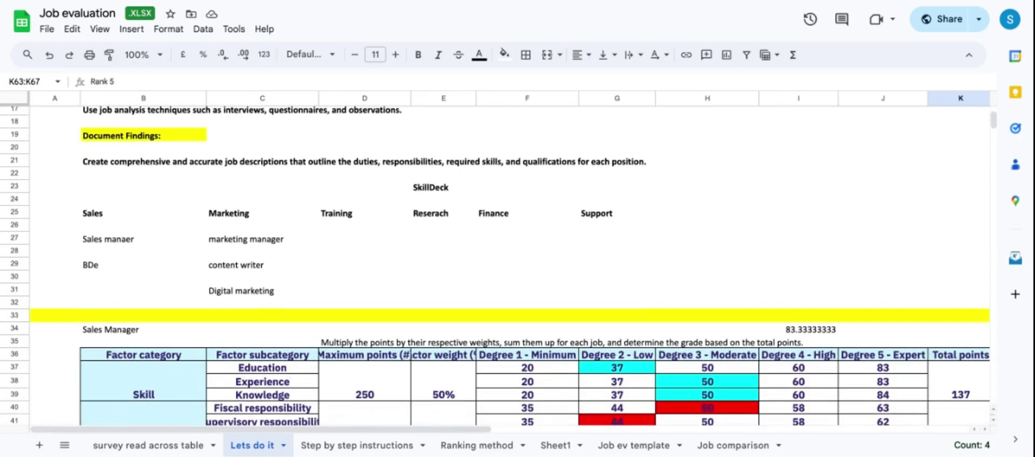
pyautogui.scroll(-4, 160, 220)
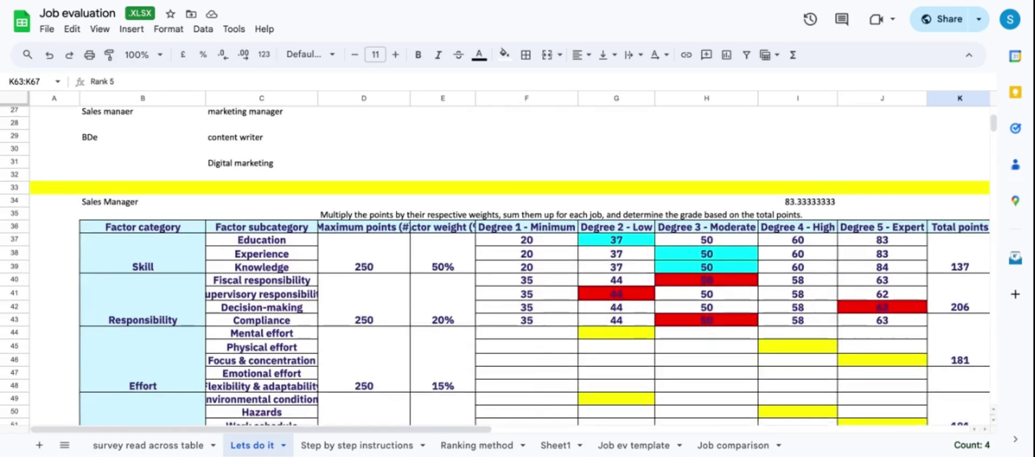
# Review the Sales Manager table's factor categories, subcategories, maximum points and factor weights.
pyautogui.moveTo(159, 219); pyautogui.dragTo(163, 410)
pyautogui.moveTo(276, 214); pyautogui.dragTo(278, 413)
pyautogui.click(375, 245)
pyautogui.scroll(-2, 375, 247)
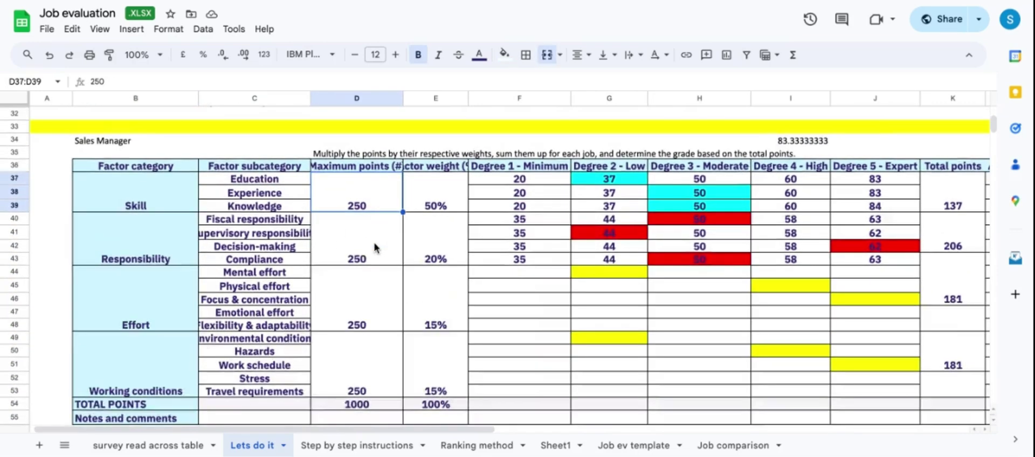
pyautogui.click(375, 247)
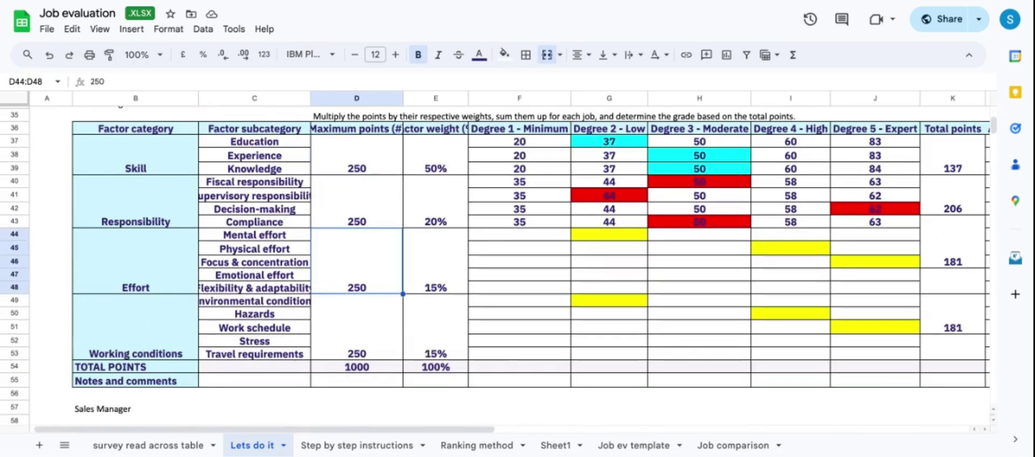
pyautogui.click(431, 155)
pyautogui.click(169, 171)
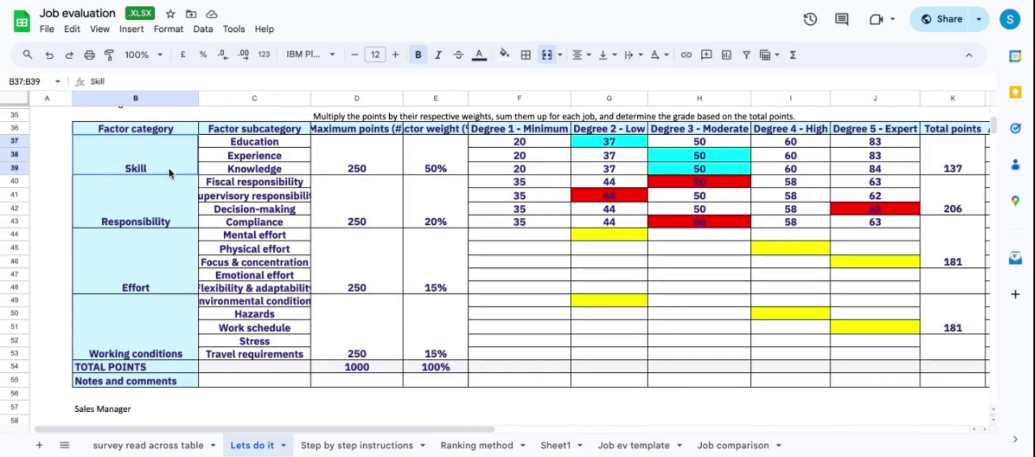
pyautogui.moveTo(440, 161); pyautogui.dragTo(441, 343)
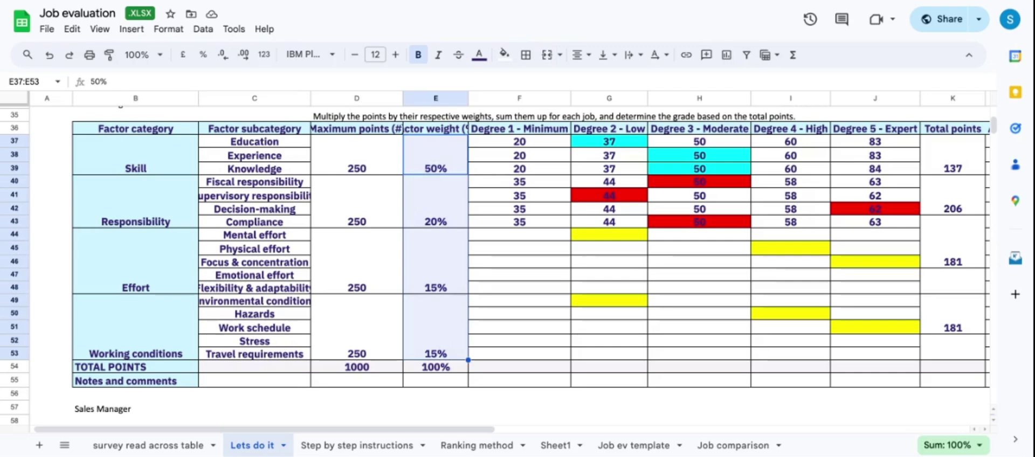
# Look over the Sales Manager table's degree columns, total points and the highlighted Effort and Working conditions cells.
pyautogui.hscroll(2, 495, 262)
pyautogui.hscroll(-3, 495, 262)
pyautogui.scroll(1, 495, 262)
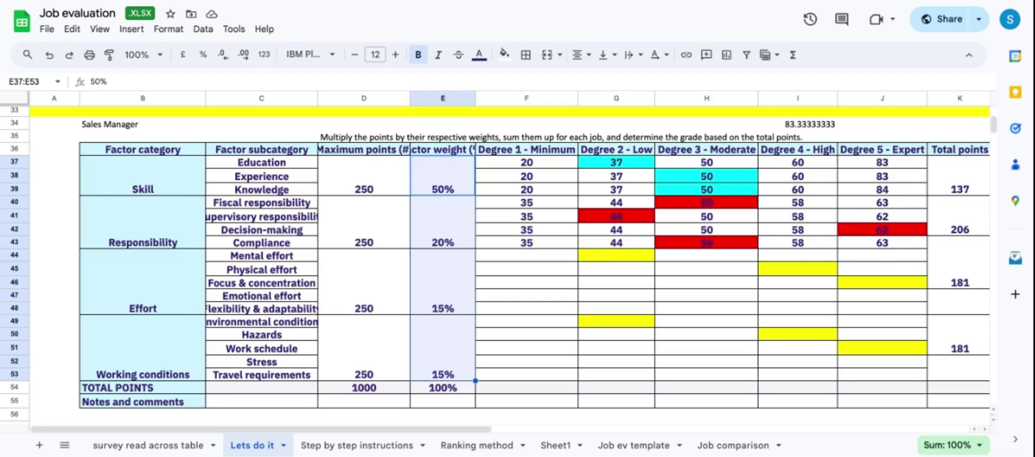
pyautogui.hscroll(3, 348, 208)
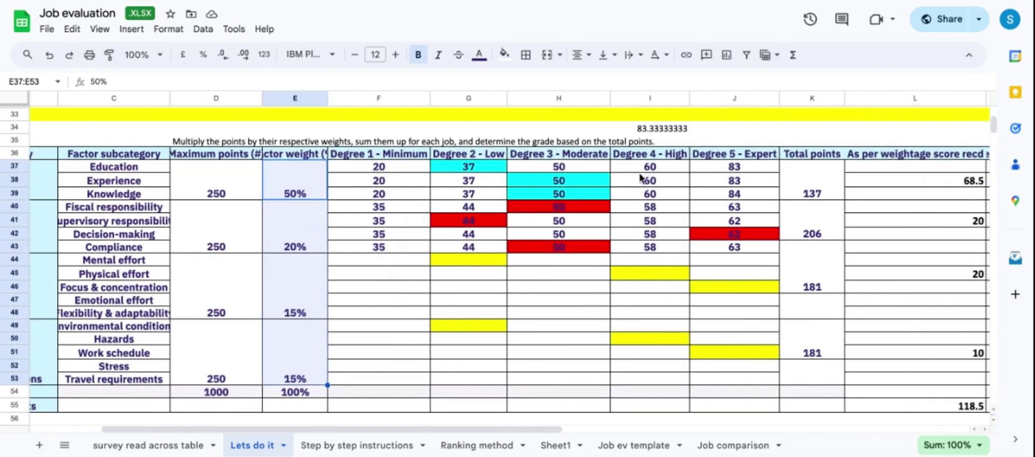
pyautogui.hscroll(-3, 644, 176)
pyautogui.scroll(1, 643, 177)
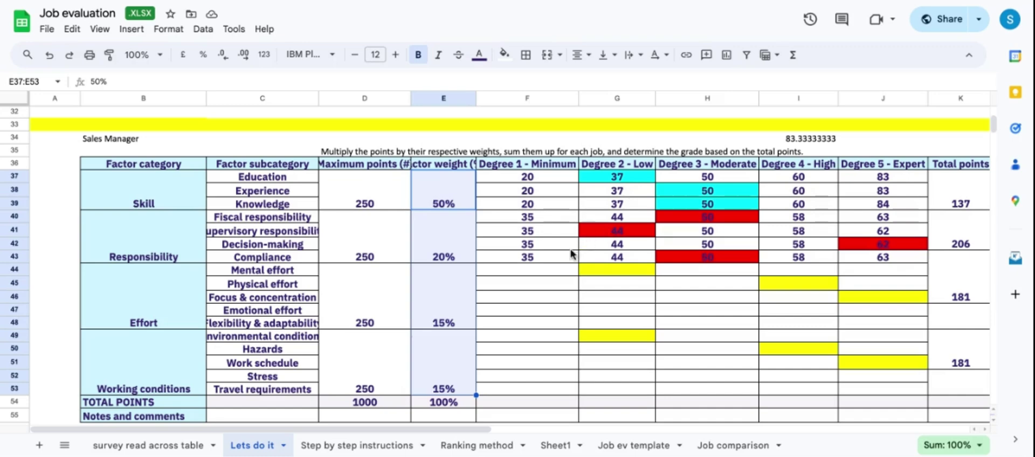
pyautogui.click(534, 310)
pyautogui.click(630, 317)
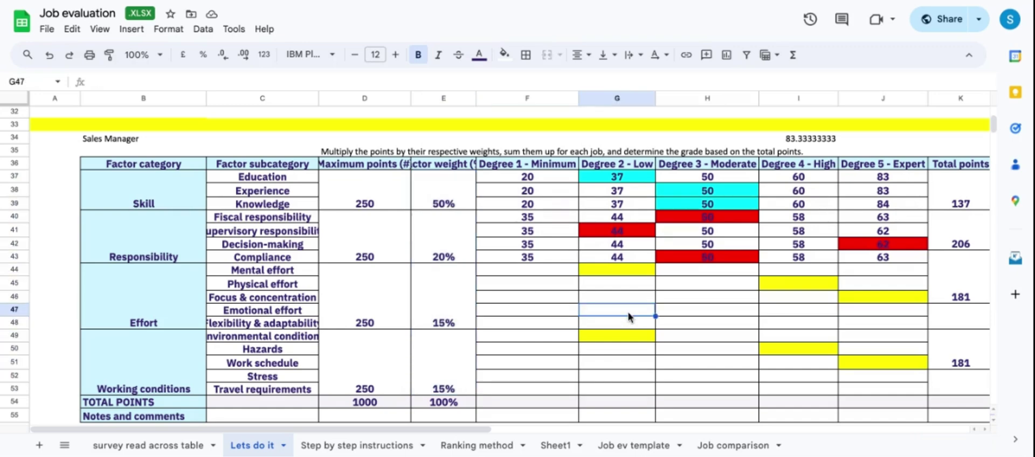
pyautogui.click(738, 308)
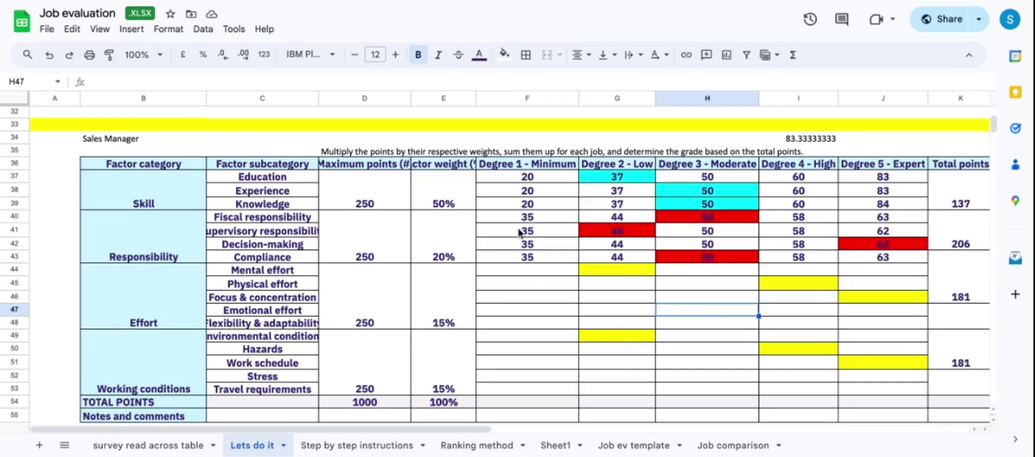
pyautogui.scroll(-3, 520, 237)
pyautogui.scroll(2, 669, 226)
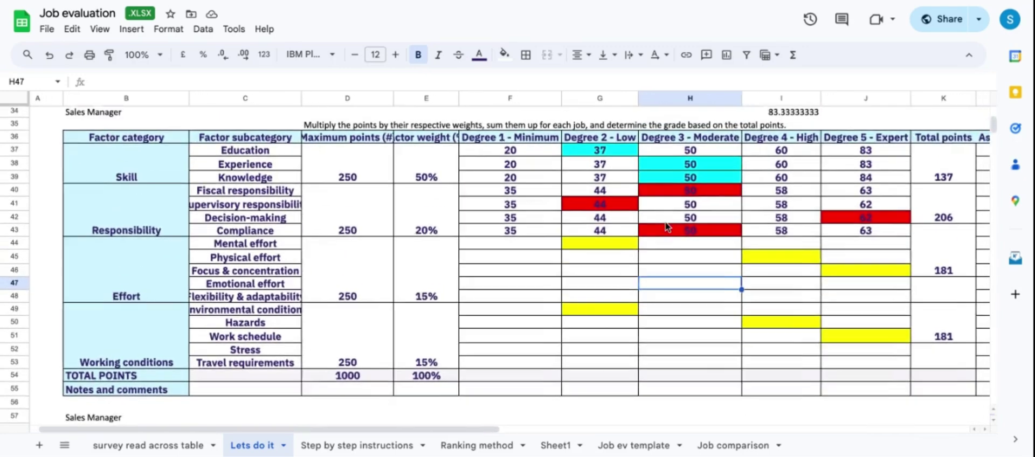
# Examine the weightage scores received in L38:L53 alongside the Effort and Working conditions degree cells in F44:J53.
pyautogui.hscroll(3, 669, 227)
pyautogui.click(860, 329)
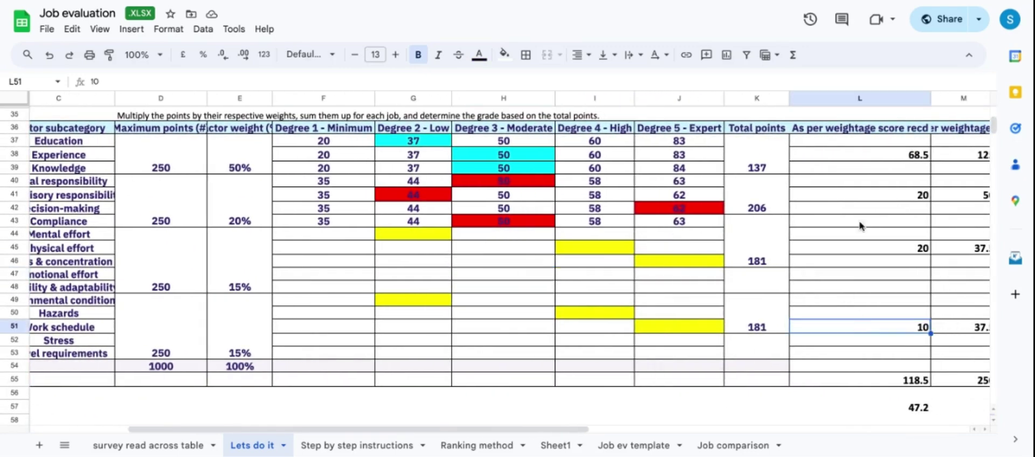
pyautogui.moveTo(917, 157); pyautogui.dragTo(895, 352)
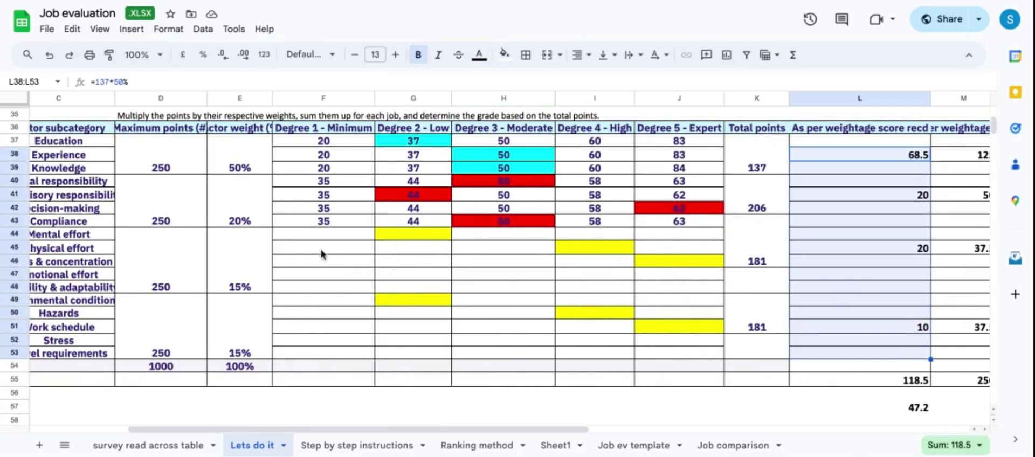
pyautogui.moveTo(318, 241); pyautogui.dragTo(593, 327)
pyautogui.moveTo(648, 352); pyautogui.dragTo(654, 359)
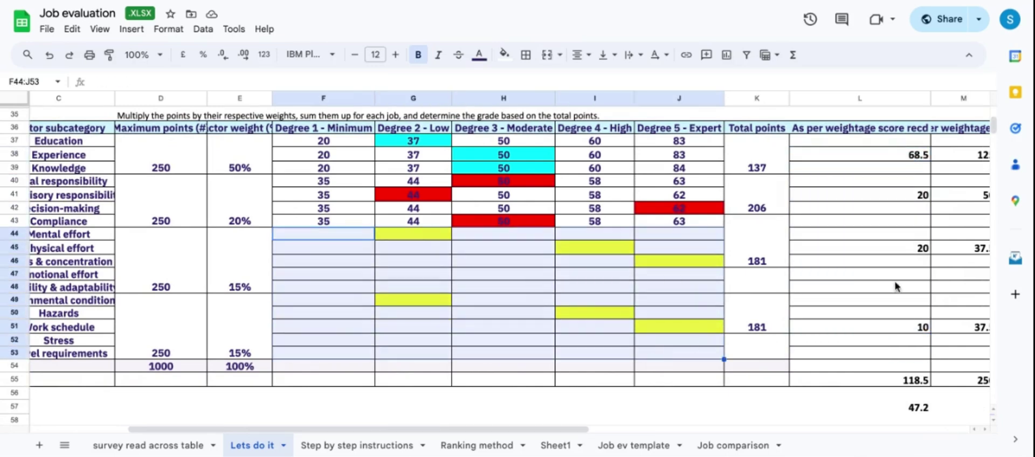
pyautogui.click(305, 291)
pyautogui.click(555, 300)
pyautogui.click(701, 314)
pyautogui.click(901, 327)
# Review the weighted score total and percentage formula, along with the chart matching percentage ranges to ranks.
pyautogui.hscroll(2, 906, 327)
pyautogui.scroll(-1, 906, 328)
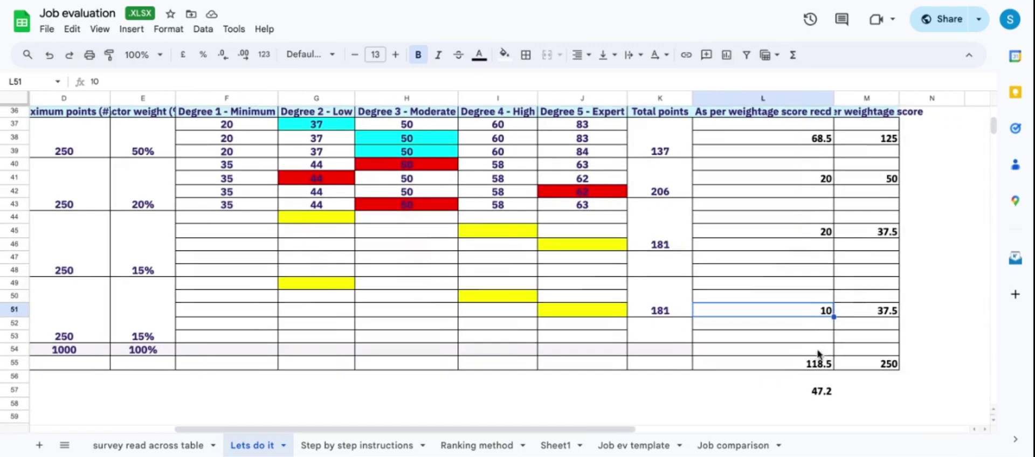
pyautogui.click(809, 366)
pyautogui.click(820, 397)
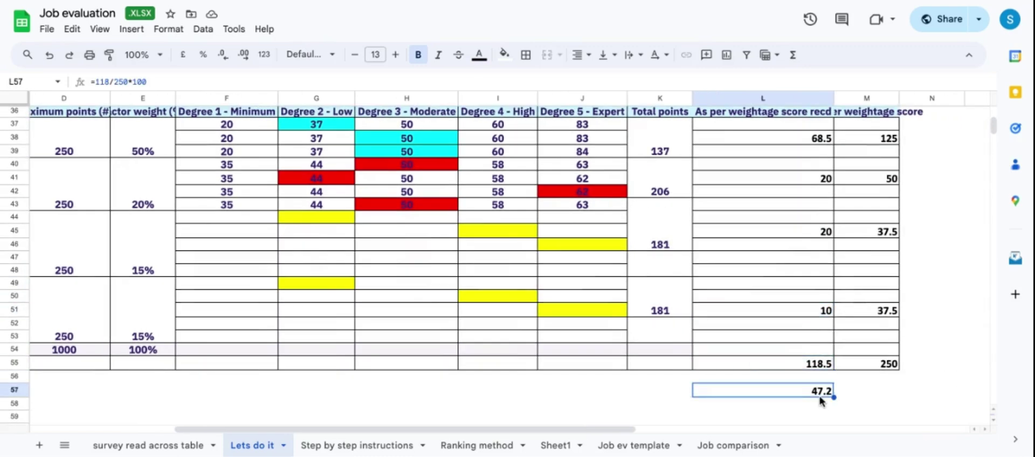
pyautogui.hscroll(-2, 820, 400)
pyautogui.scroll(-4, 820, 399)
pyautogui.moveTo(607, 284); pyautogui.dragTo(779, 388)
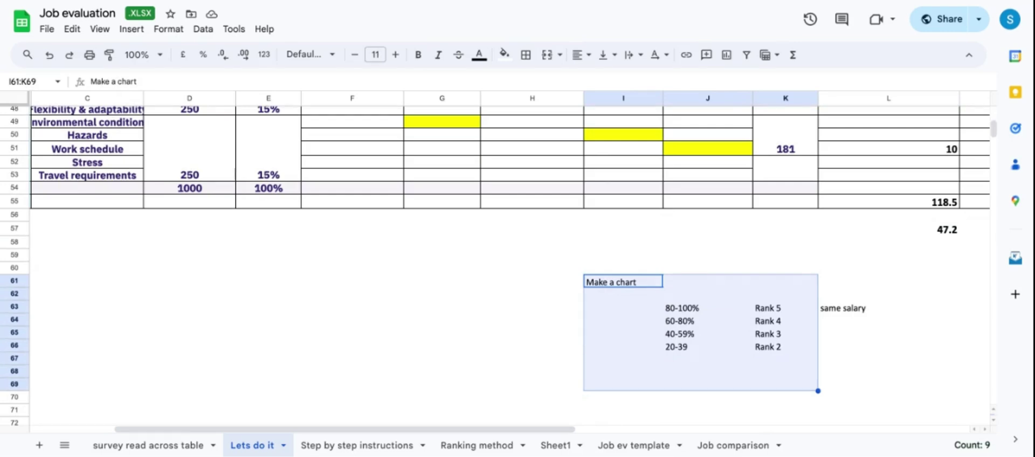
# Compare the Skill category's maximum points with the Degree 5 - Expert points of Education, Experience and Knowledge.
pyautogui.scroll(5, 507, 259)
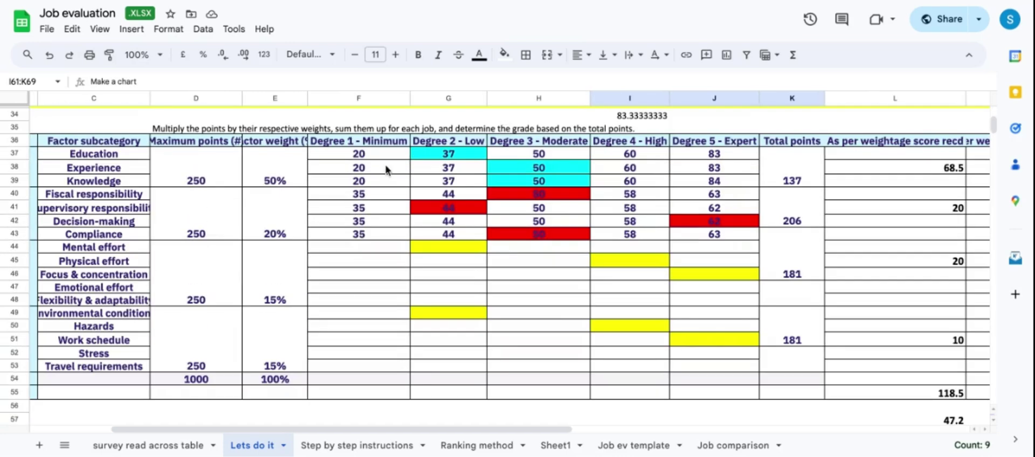
pyautogui.moveTo(372, 155); pyautogui.dragTo(687, 253)
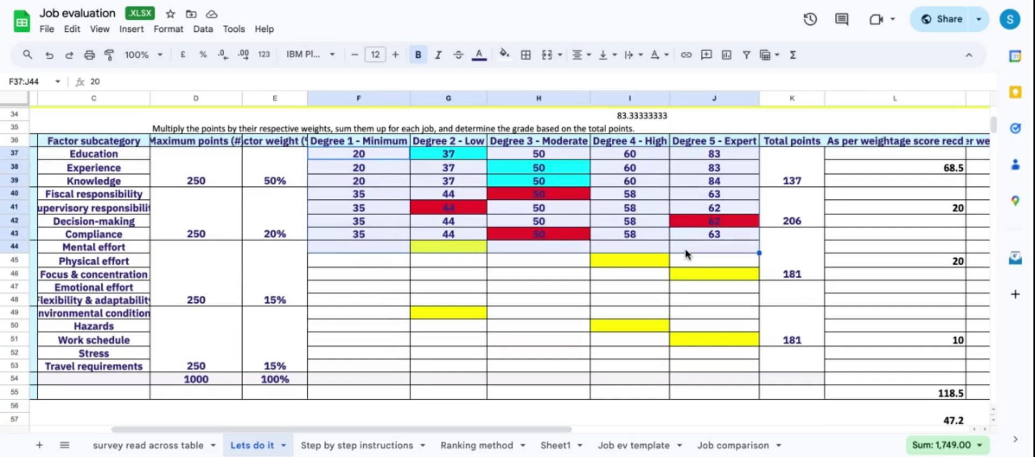
pyautogui.click(685, 249)
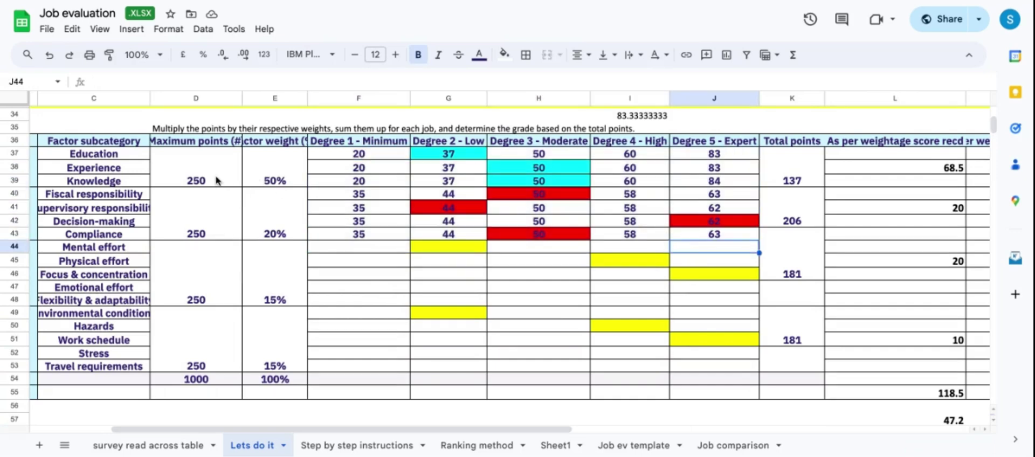
pyautogui.moveTo(106, 156); pyautogui.dragTo(105, 172)
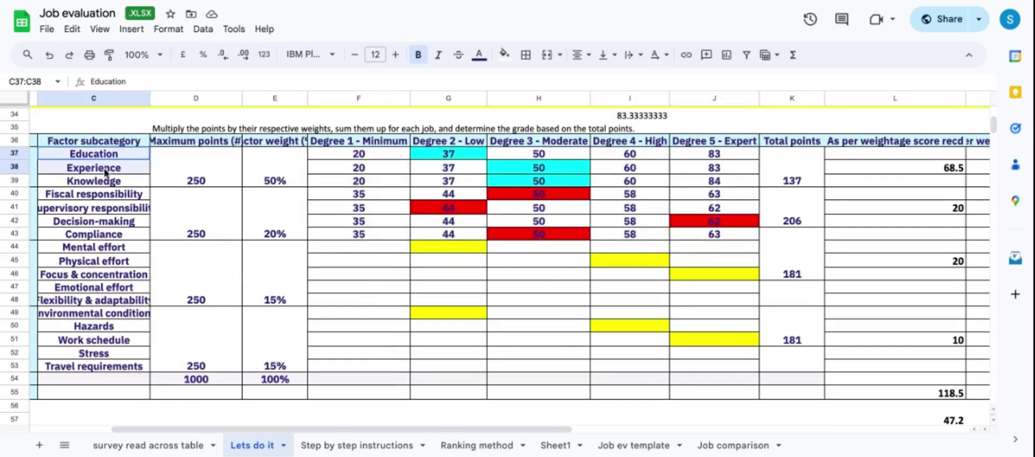
pyautogui.click(194, 185)
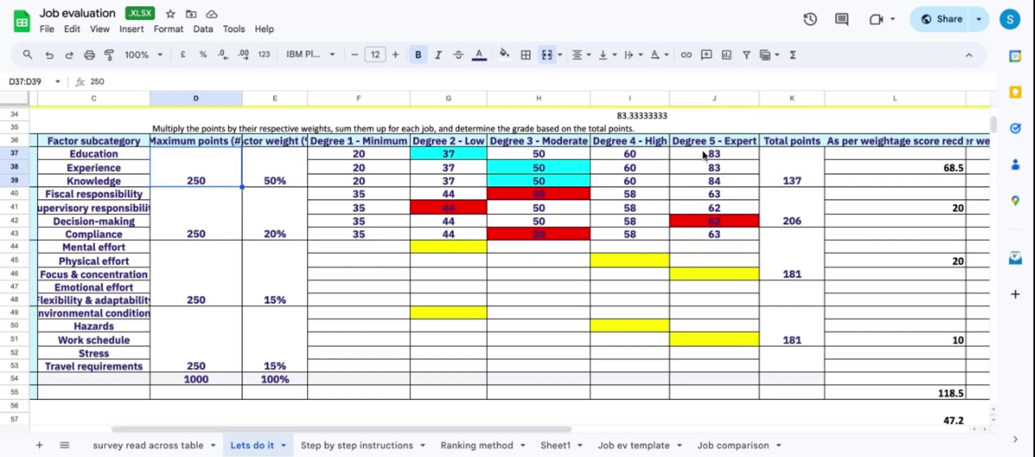
pyautogui.moveTo(704, 156); pyautogui.dragTo(706, 182)
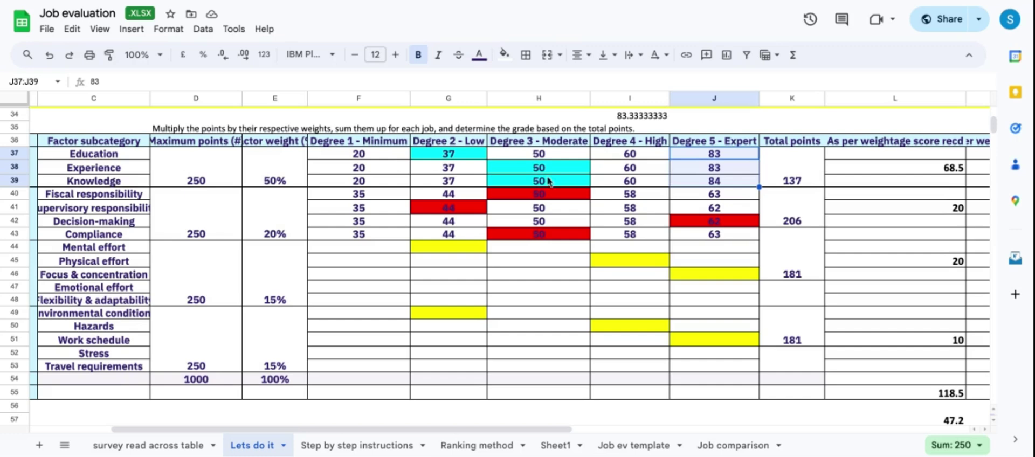
# Examine how the Skill points are spread across Degrees 1 to 5, focusing on the Education row.
pyautogui.moveTo(357, 156); pyautogui.dragTo(685, 199)
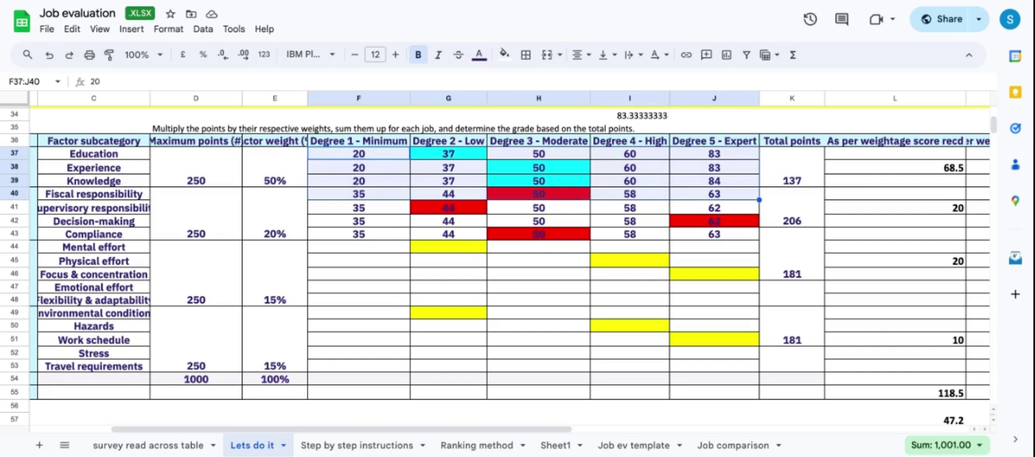
pyautogui.click(363, 158)
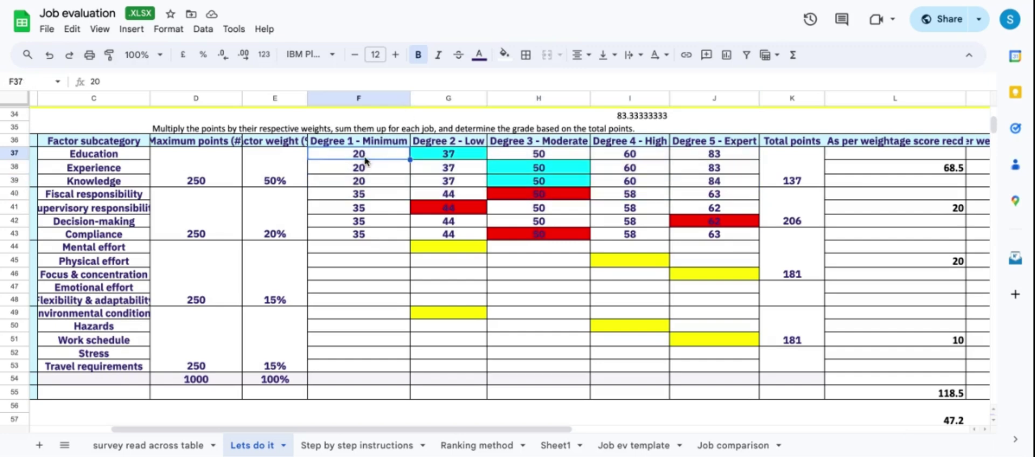
pyautogui.click(456, 158)
pyautogui.moveTo(373, 156); pyautogui.dragTo(722, 156)
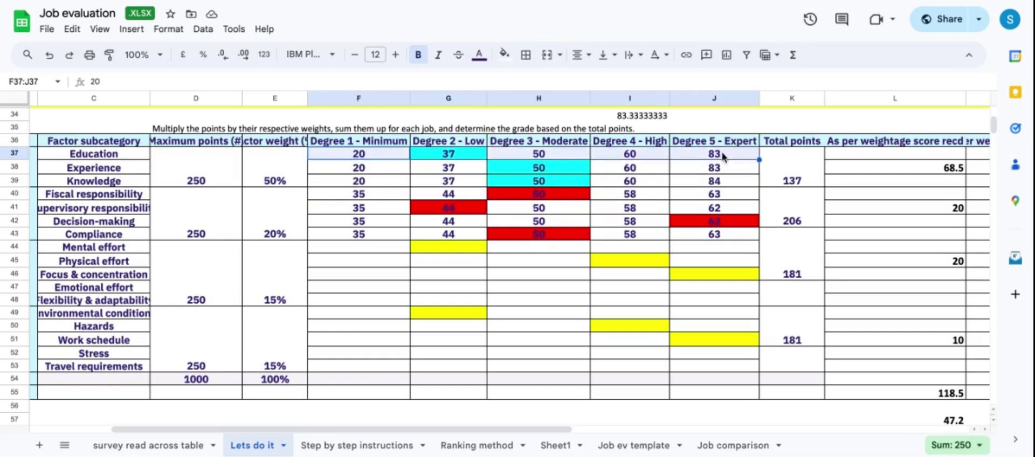